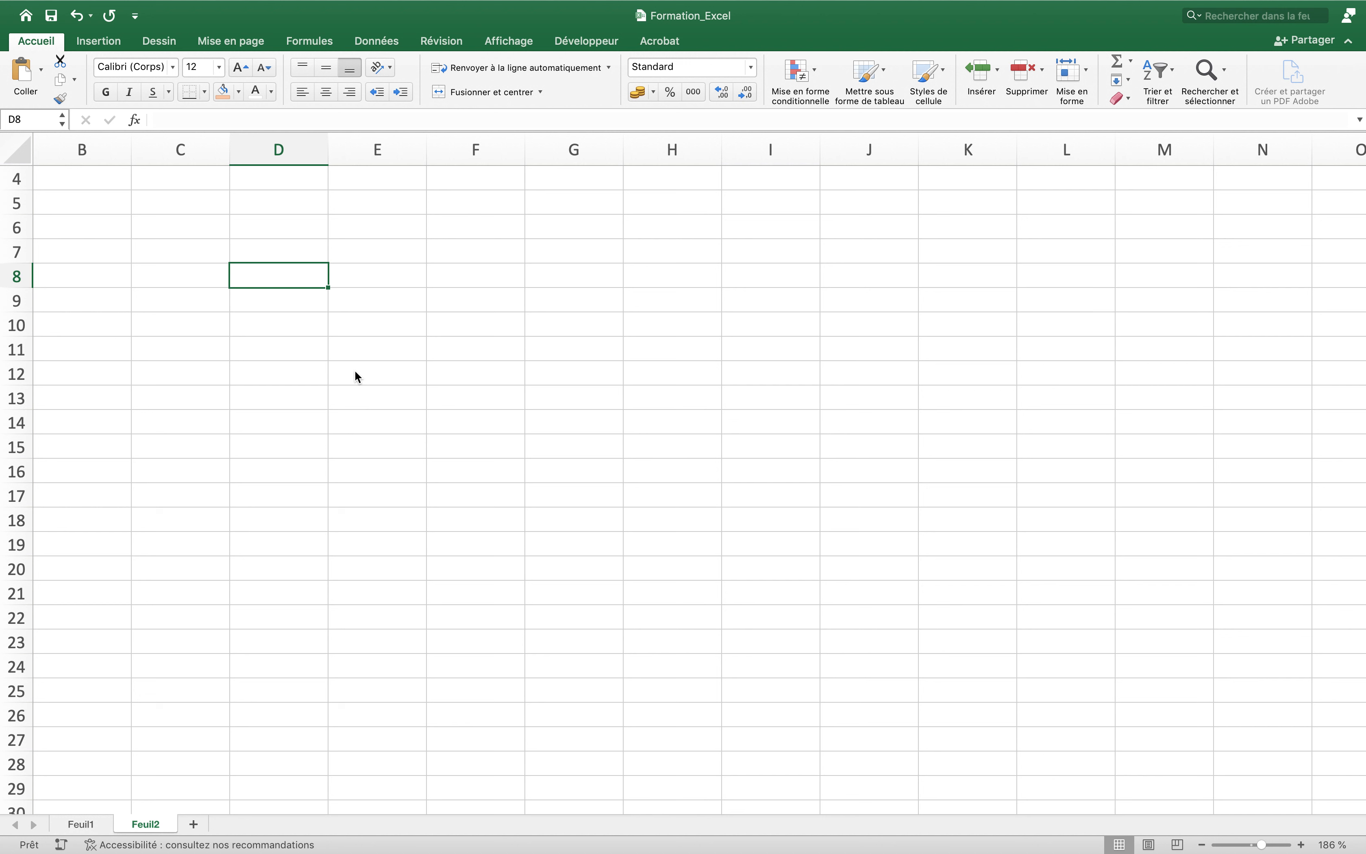
List the arithmetic operators +, -, * and / in cells D8 to D11, one per row.
{"action": "type", "text": "+"}
{"action": "key", "text": "Return"}
{"action": "type", "text": "-"}
{"action": "key", "text": "Return"}
{"action": "type", "text": "*"}
{"action": "key", "text": "Return"}
{"action": "type", "text": "/"}
{"action": "key", "text": "Return"}
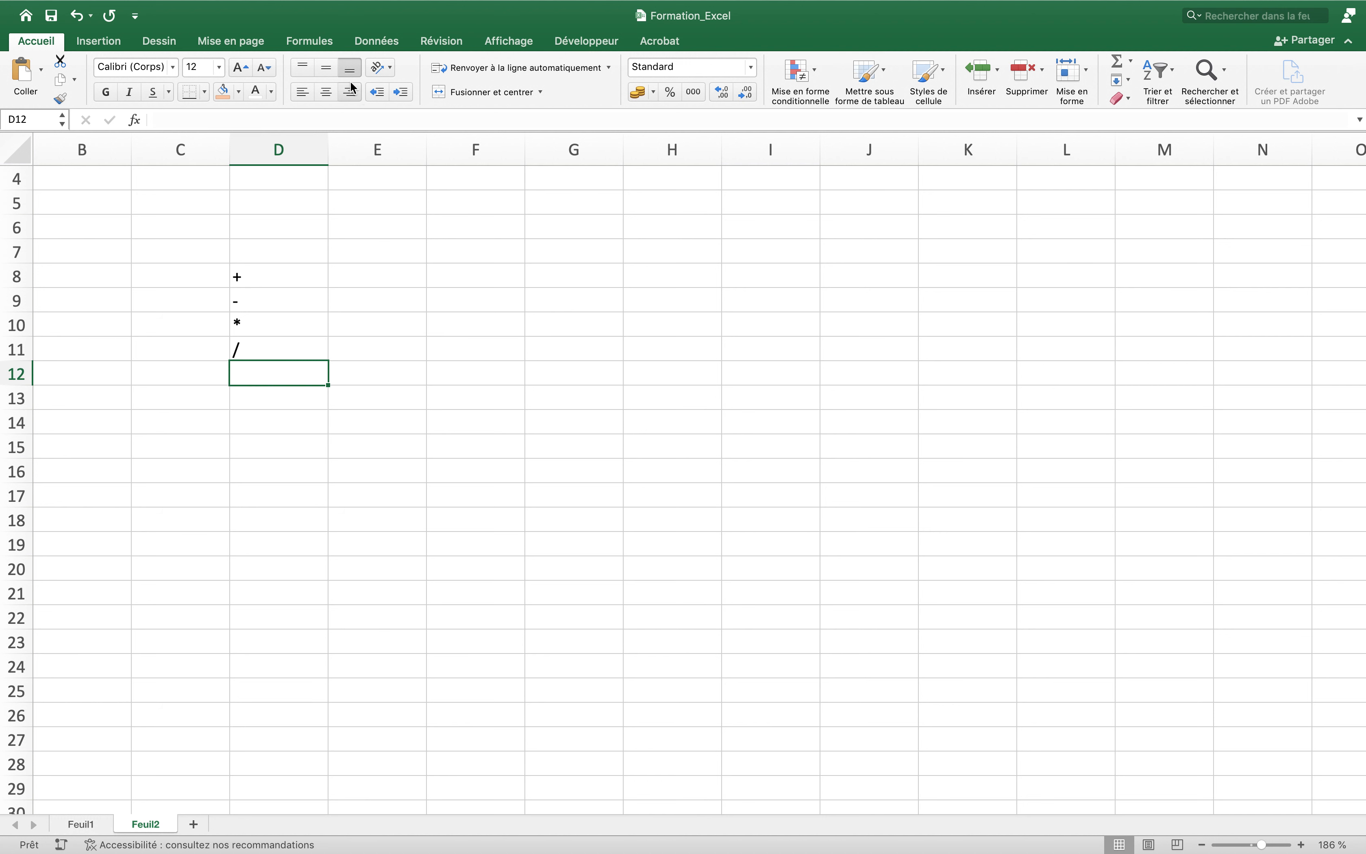
Look through the functions offered by Somme automatique without applying one.
{"action": "left_click", "coordinate": [311, 42]}
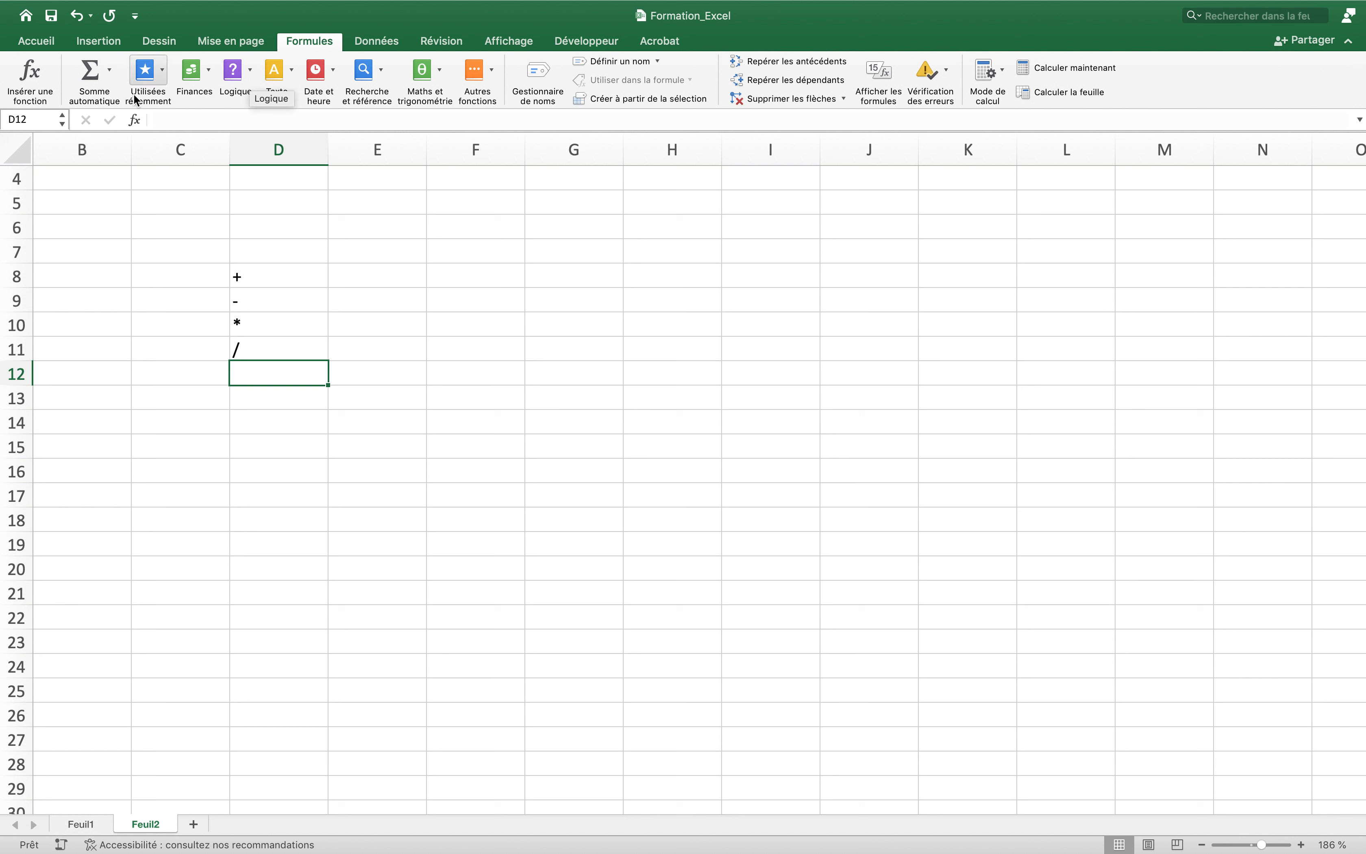
{"action": "left_click", "coordinate": [112, 75]}
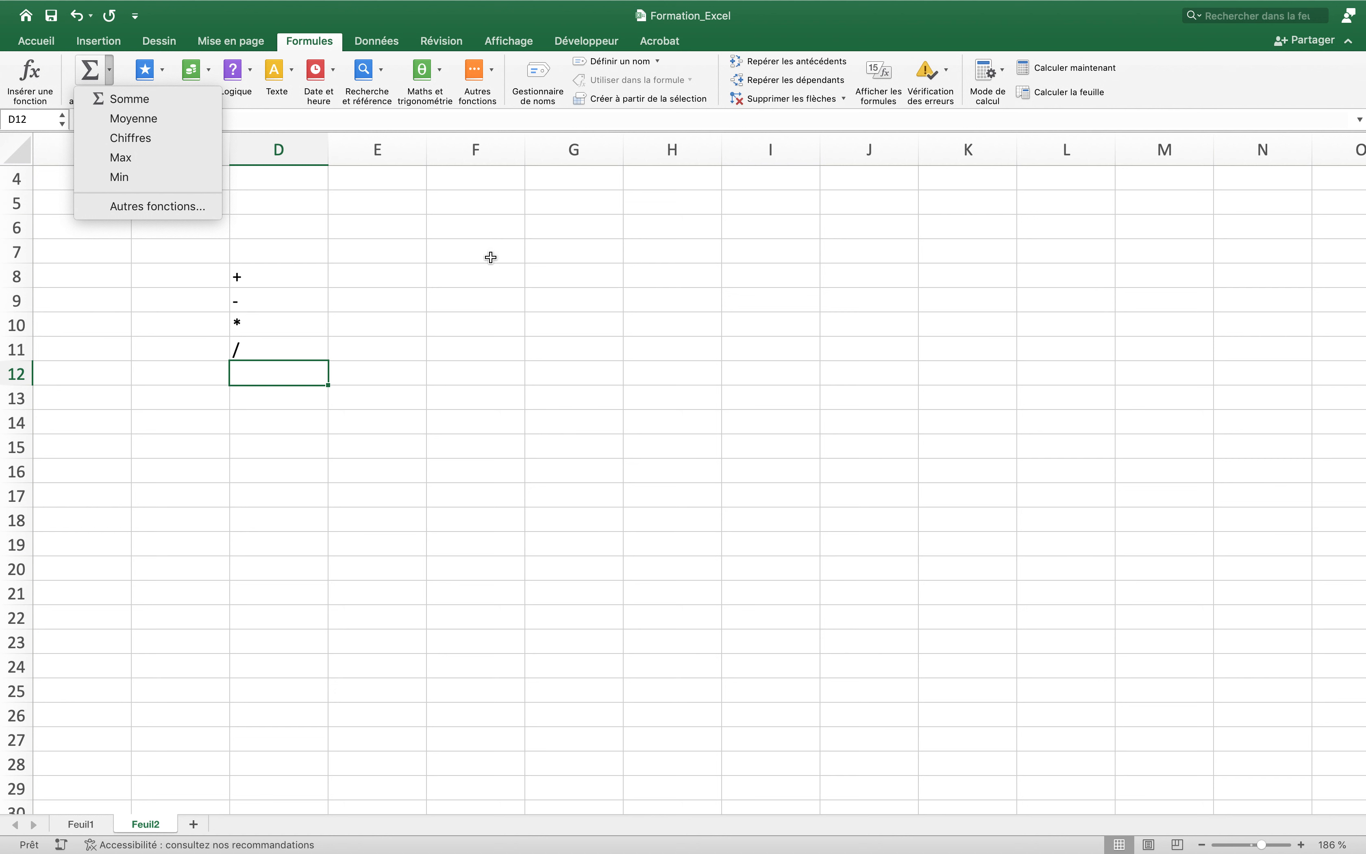
{"action": "left_click", "coordinate": [468, 274]}
Enter the numbers 1, 3, 4, 9, 2, 17 and 21 down column F, from F8 to F14.
{"action": "left_click", "coordinate": [457, 270]}
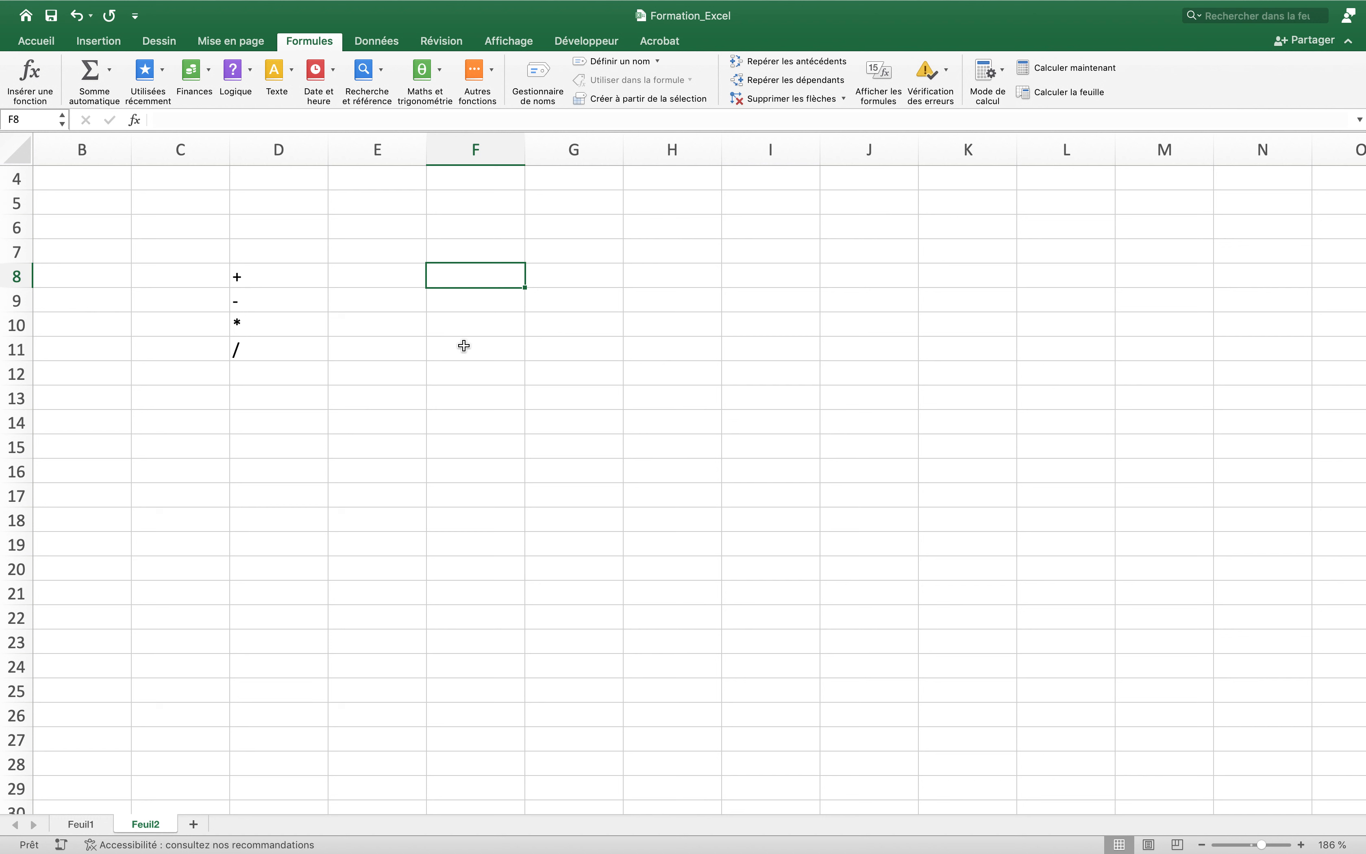
{"action": "type", "text": "1"}
{"action": "key", "text": "Return"}
{"action": "type", "text": "3"}
{"action": "key", "text": "Return"}
{"action": "type", "text": "4"}
{"action": "key", "text": "Return"}
{"action": "type", "text": "9"}
{"action": "key", "text": "Return"}
{"action": "type", "text": "2"}
{"action": "key", "text": "Return"}
{"action": "type", "text": "17"}
{"action": "key", "text": "Return"}
{"action": "key", "text": "Return"}
{"action": "key", "text": "Return"}
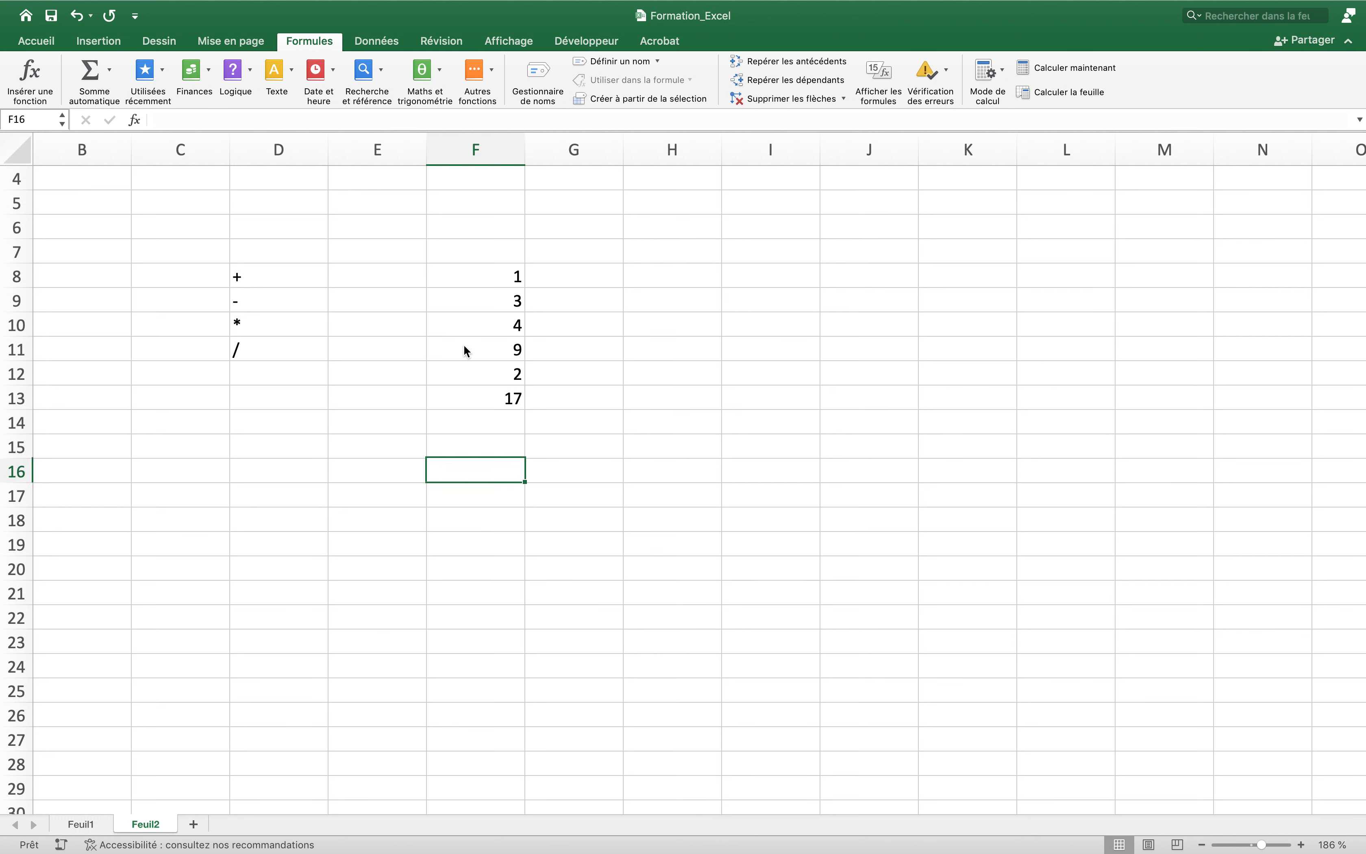
{"action": "key", "text": "Up"}
{"action": "key", "text": "Up"}
{"action": "type", "text": "21"}
{"action": "key", "text": "Return"}
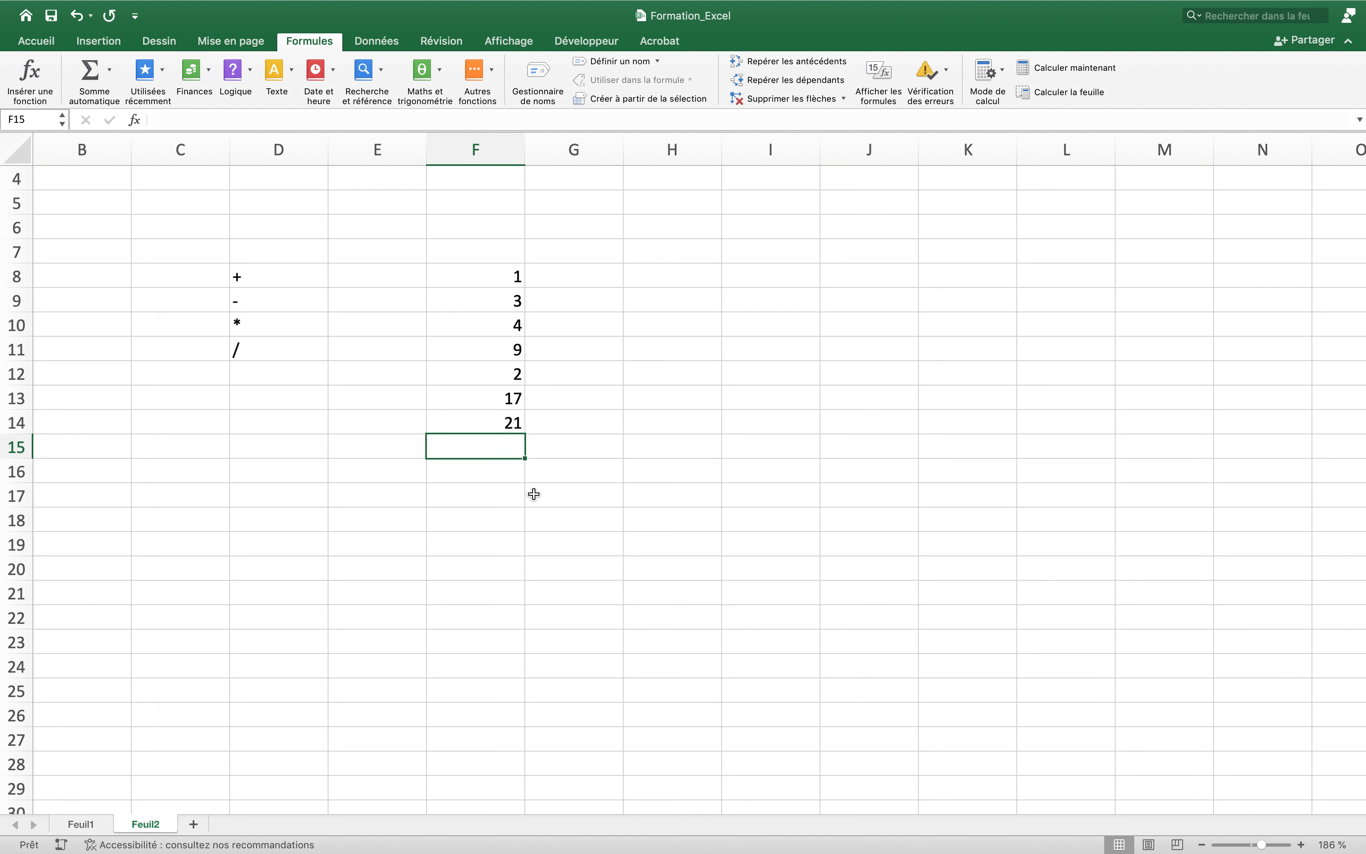
Add up the numbers in F16 with the cell-by-cell formula =F8+F9+F10+F11+F12+F13+F14.
{"action": "key", "text": "Return"}
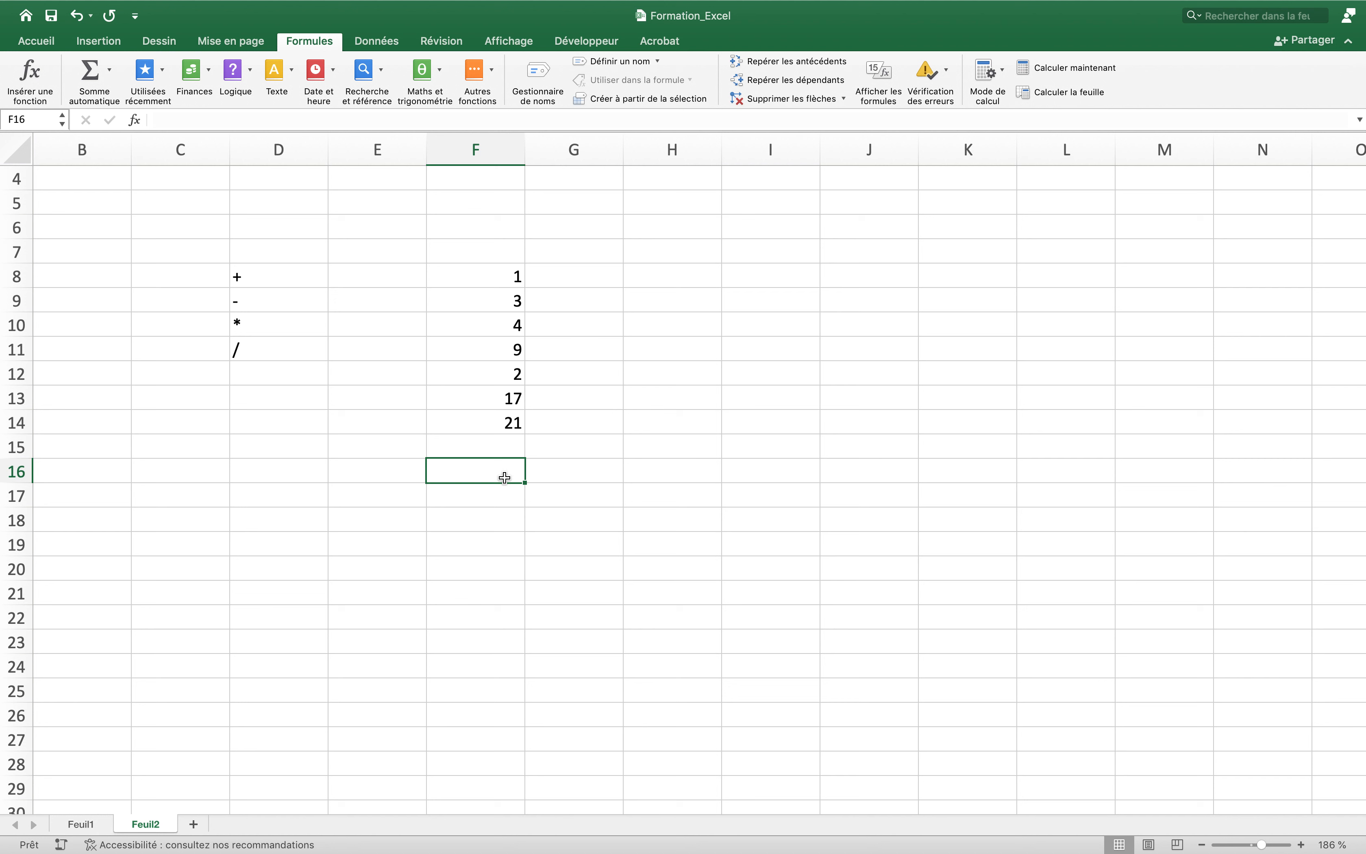
{"action": "type", "text": "="}
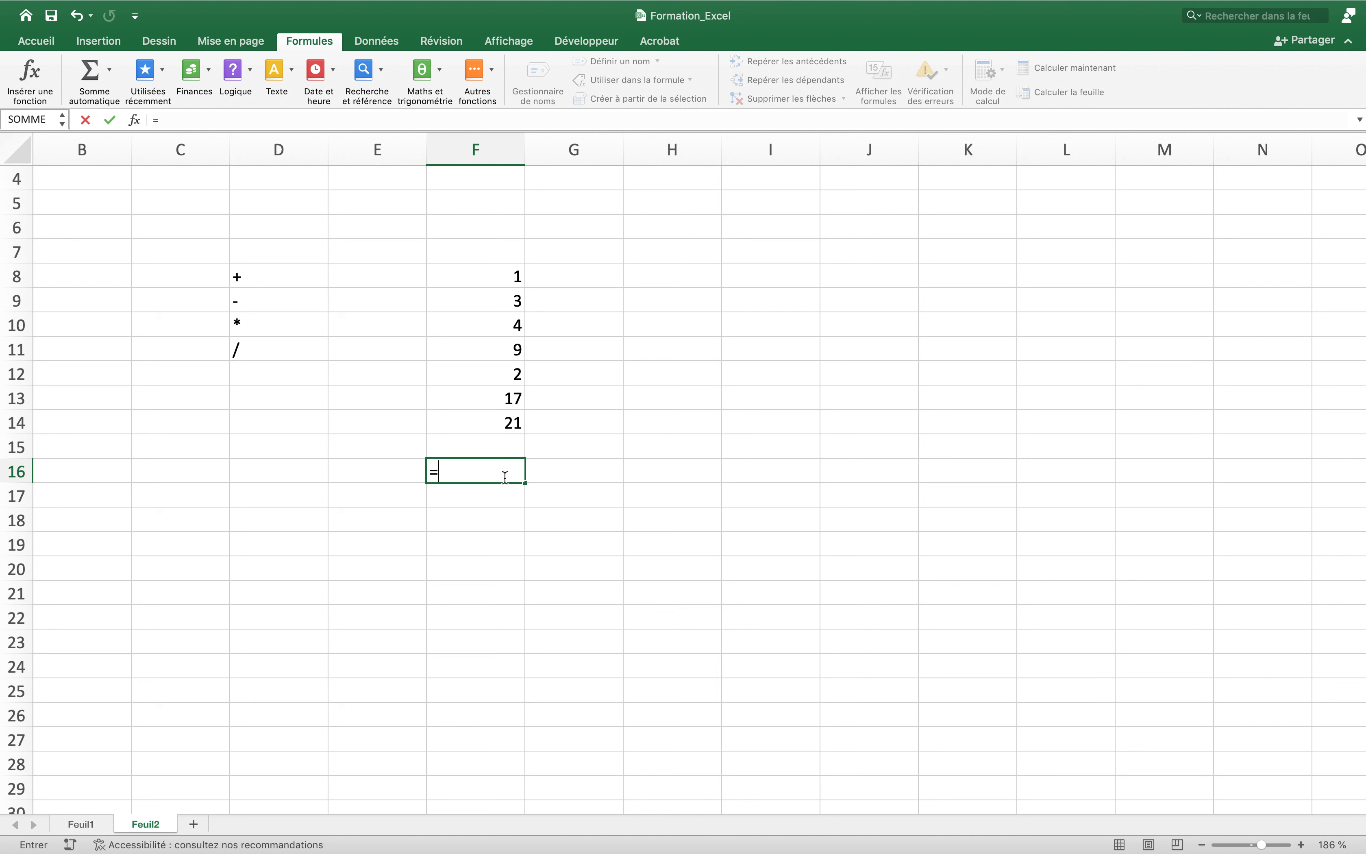
{"action": "left_click", "coordinate": [492, 275]}
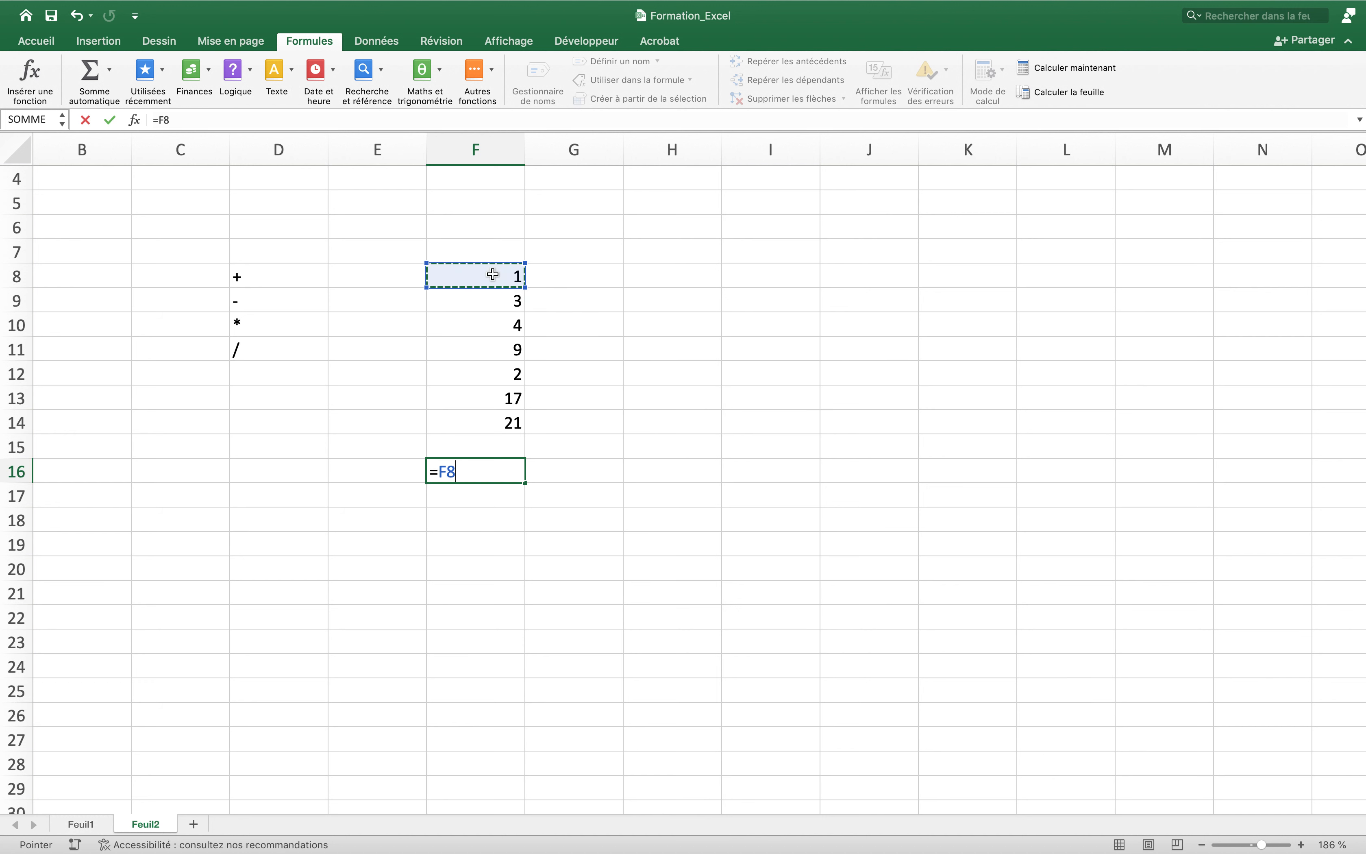
{"action": "type", "text": "+"}
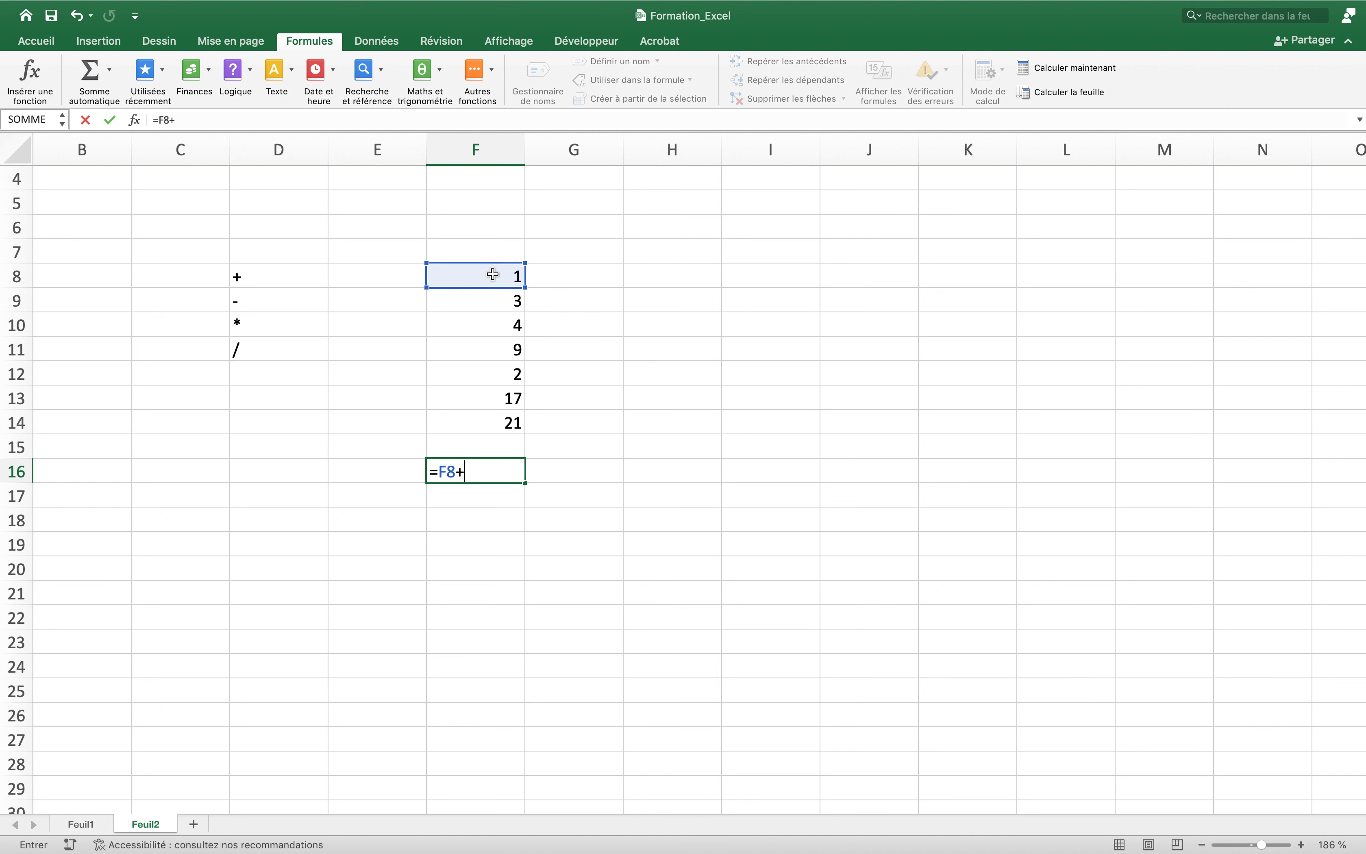
{"action": "left_click", "coordinate": [475, 304]}
{"action": "type", "text": "+"}
{"action": "left_click", "coordinate": [477, 325]}
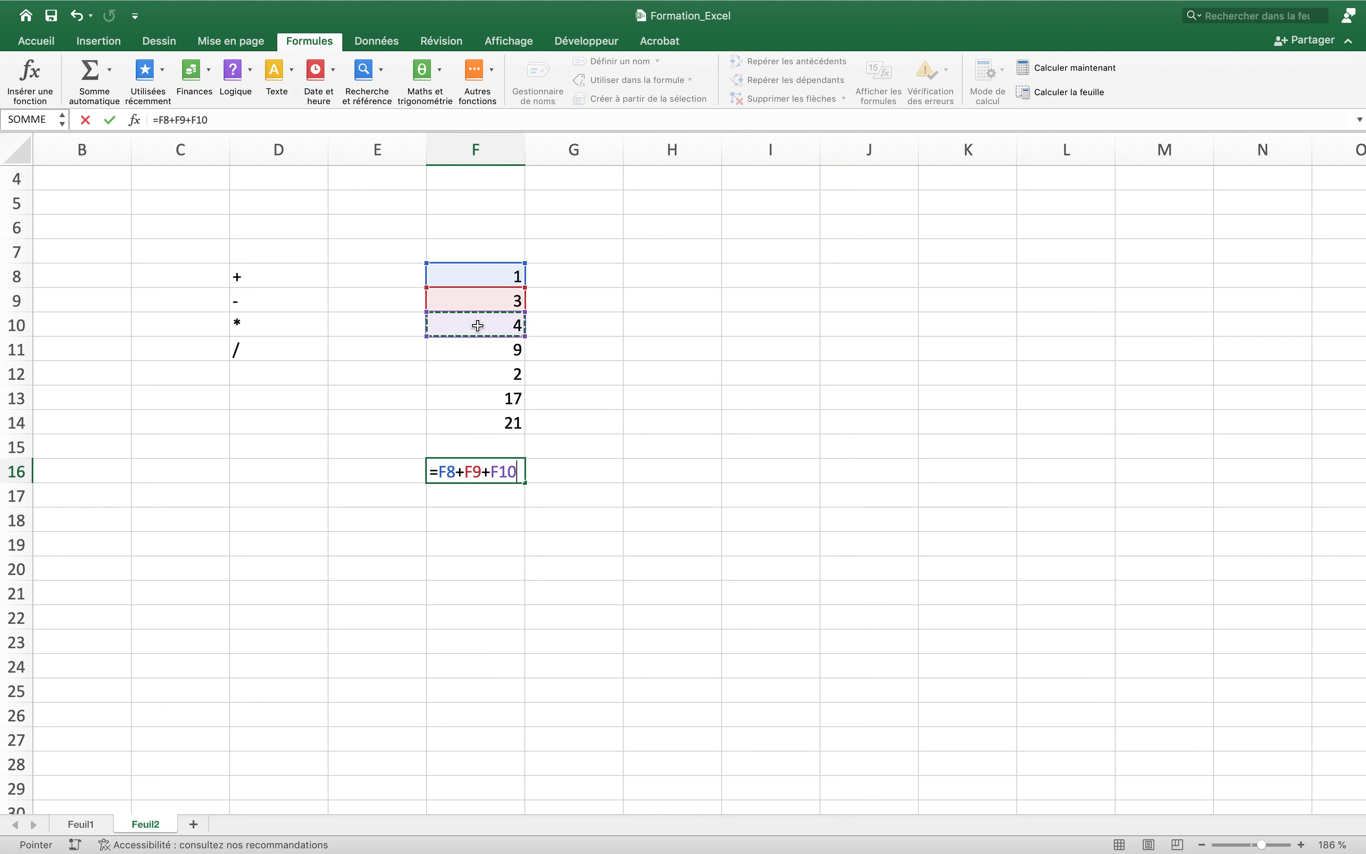
{"action": "type", "text": "+"}
{"action": "left_click", "coordinate": [479, 350]}
{"action": "type", "text": "+"}
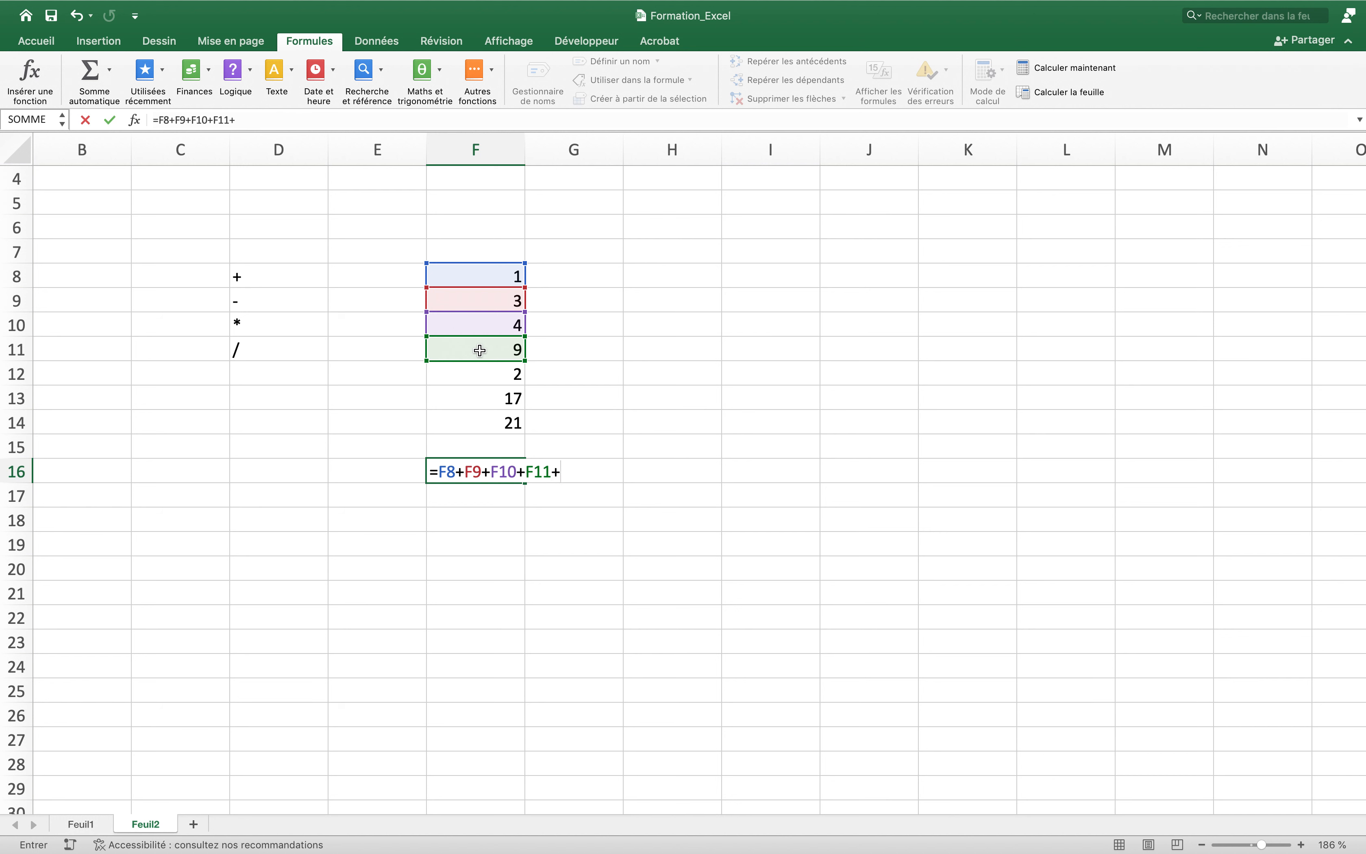
{"action": "left_click", "coordinate": [481, 377]}
{"action": "type", "text": "+"}
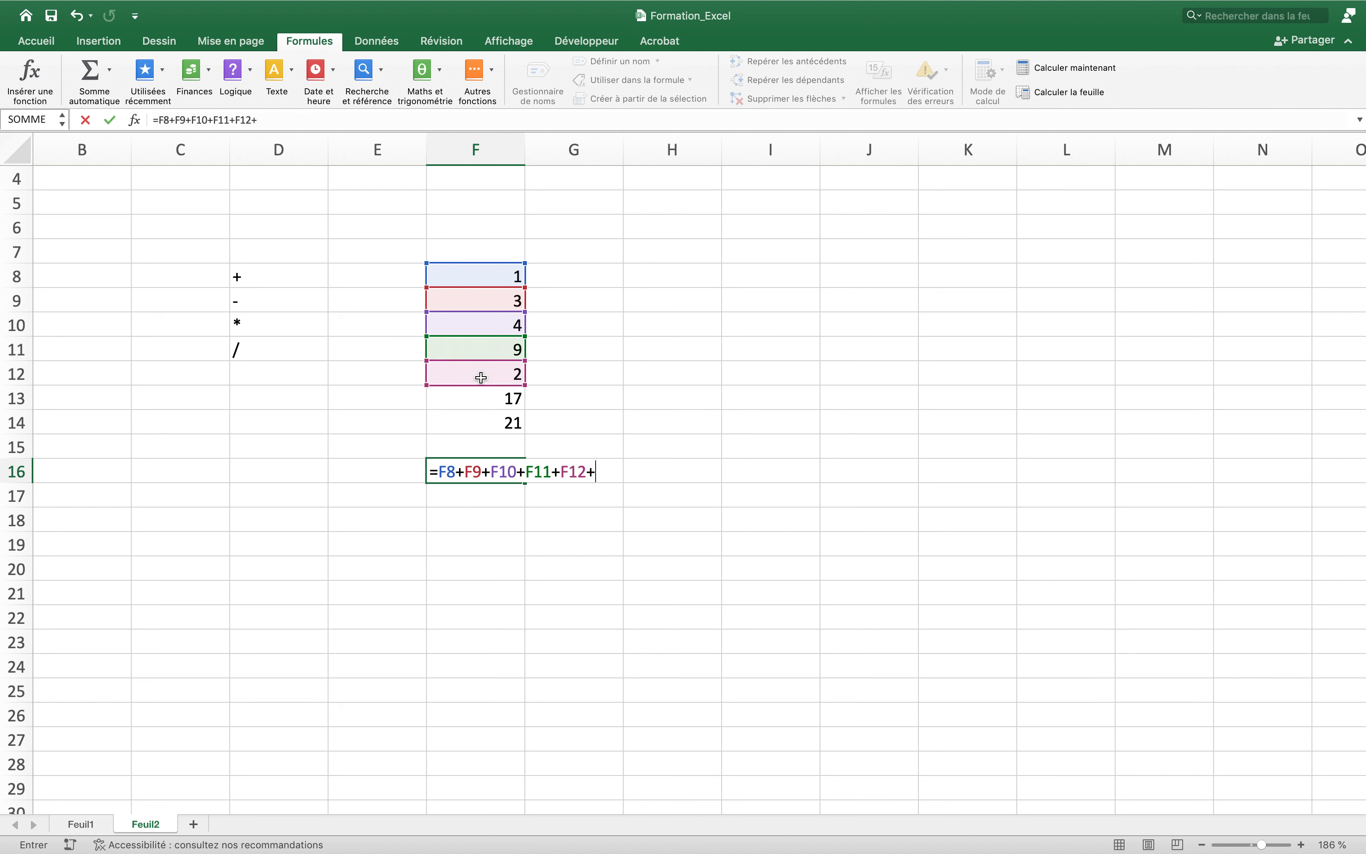
{"action": "left_click", "coordinate": [480, 402]}
{"action": "type", "text": "+"}
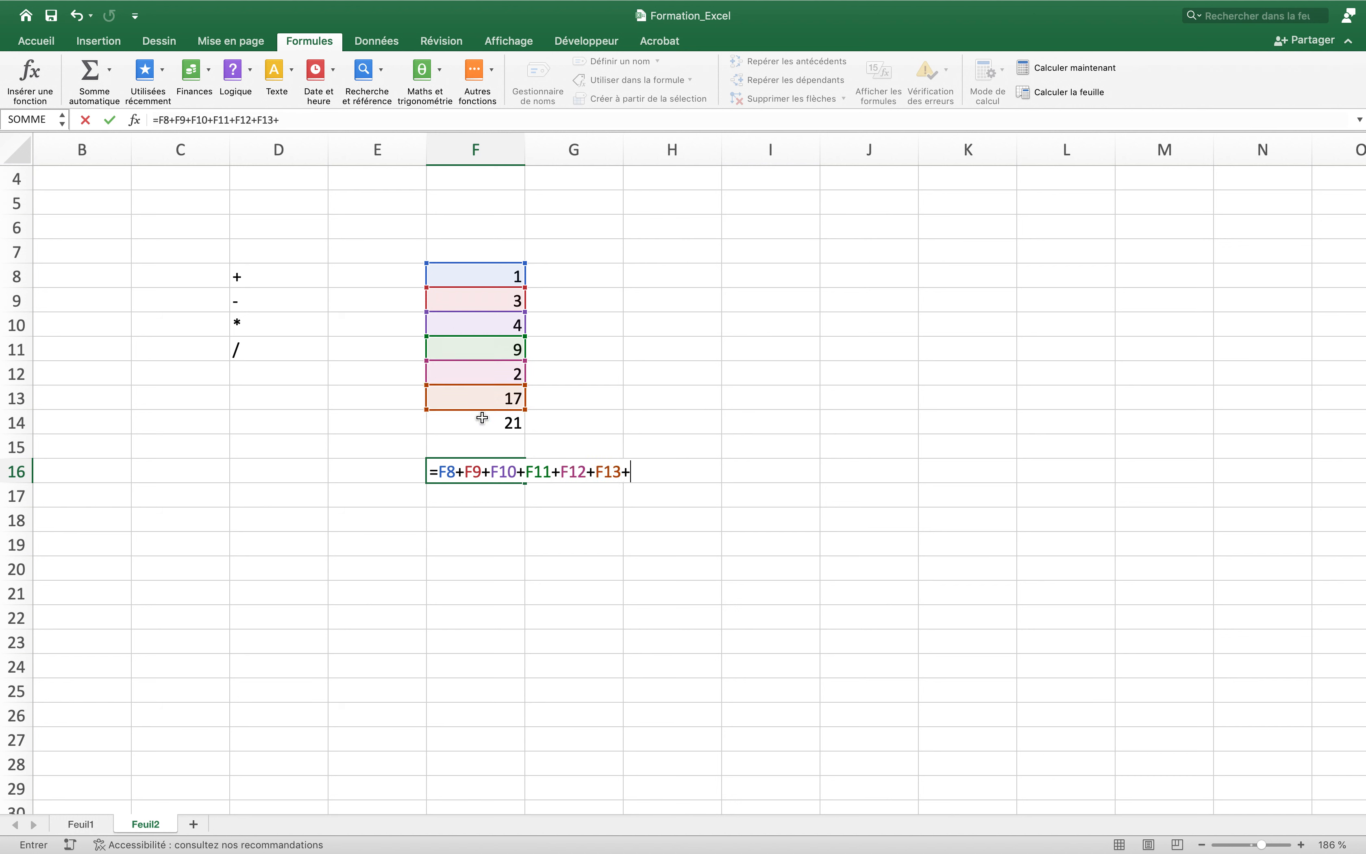
{"action": "left_click", "coordinate": [483, 424]}
{"action": "key", "text": "Return"}
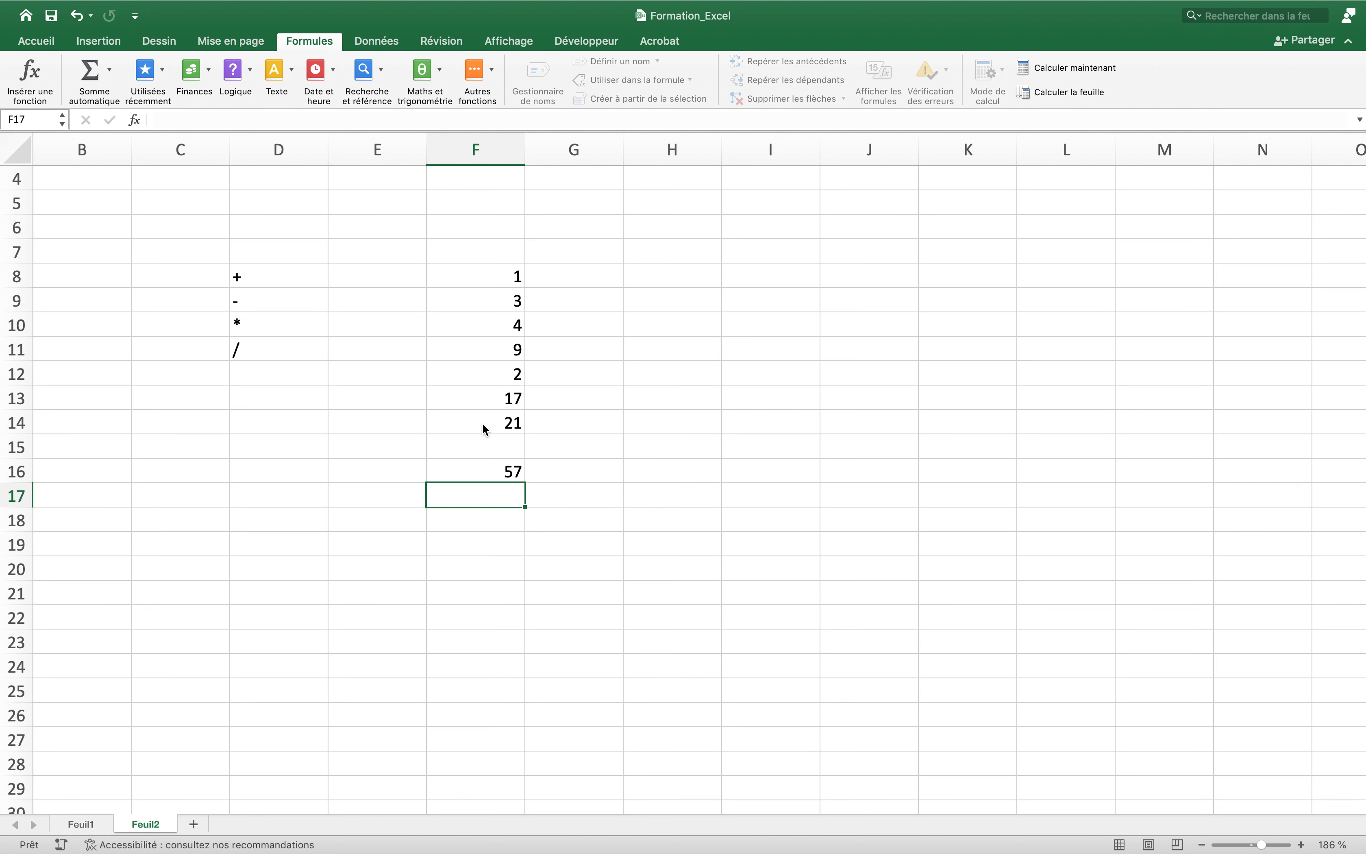
Make the formula total in F16 bold.
{"action": "left_click", "coordinate": [463, 474]}
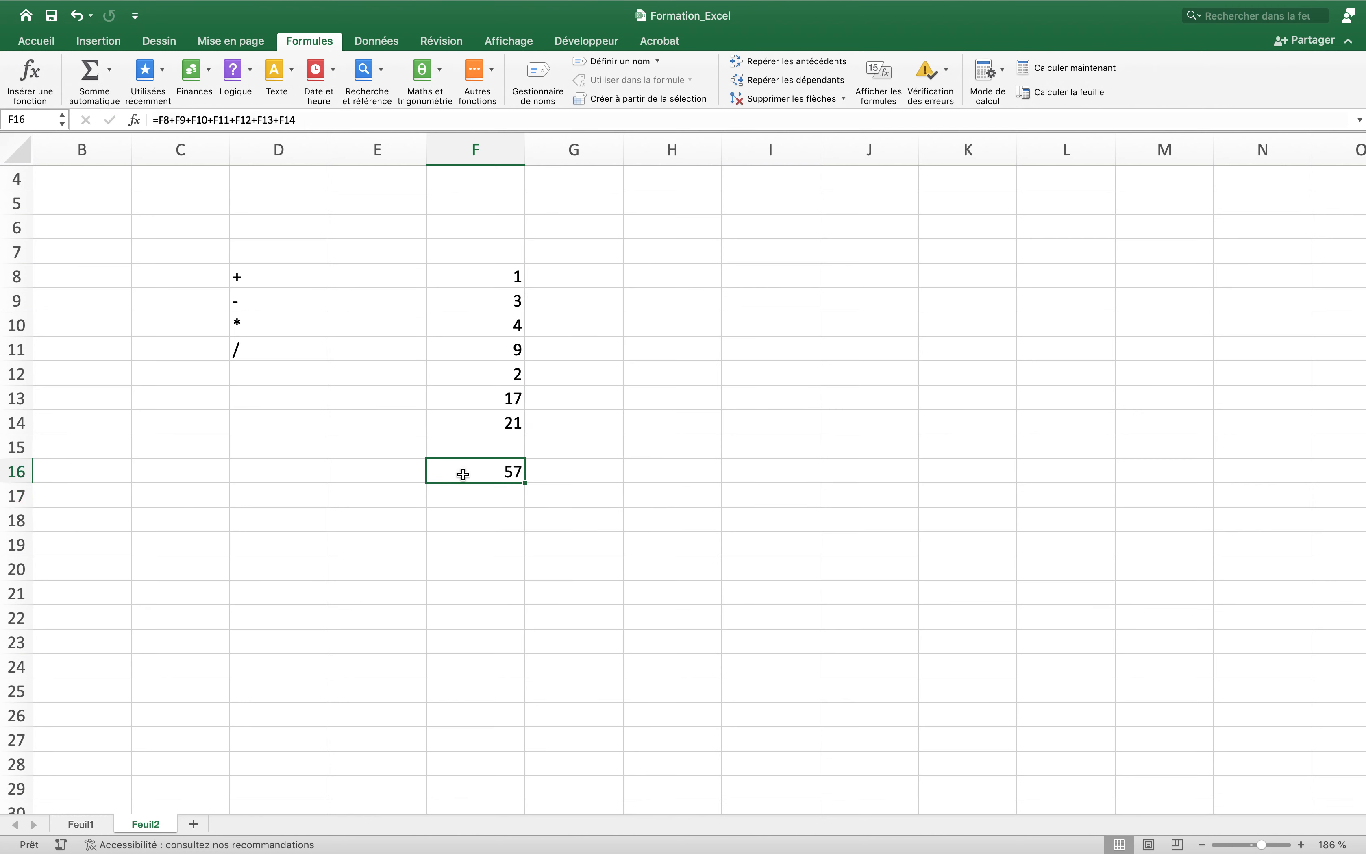
{"action": "left_click", "coordinate": [31, 44]}
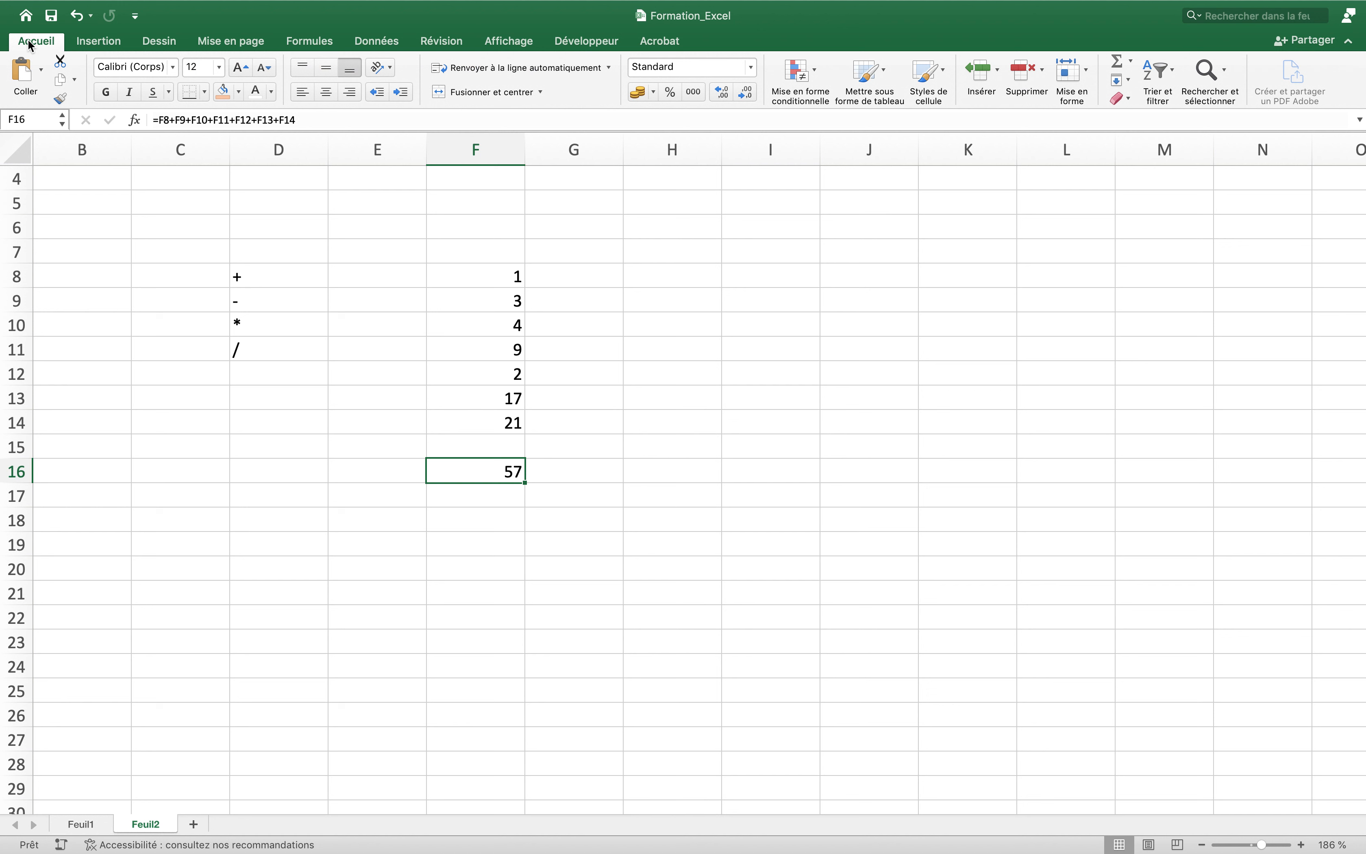
{"action": "left_click", "coordinate": [106, 94]}
{"action": "left_click", "coordinate": [564, 476]}
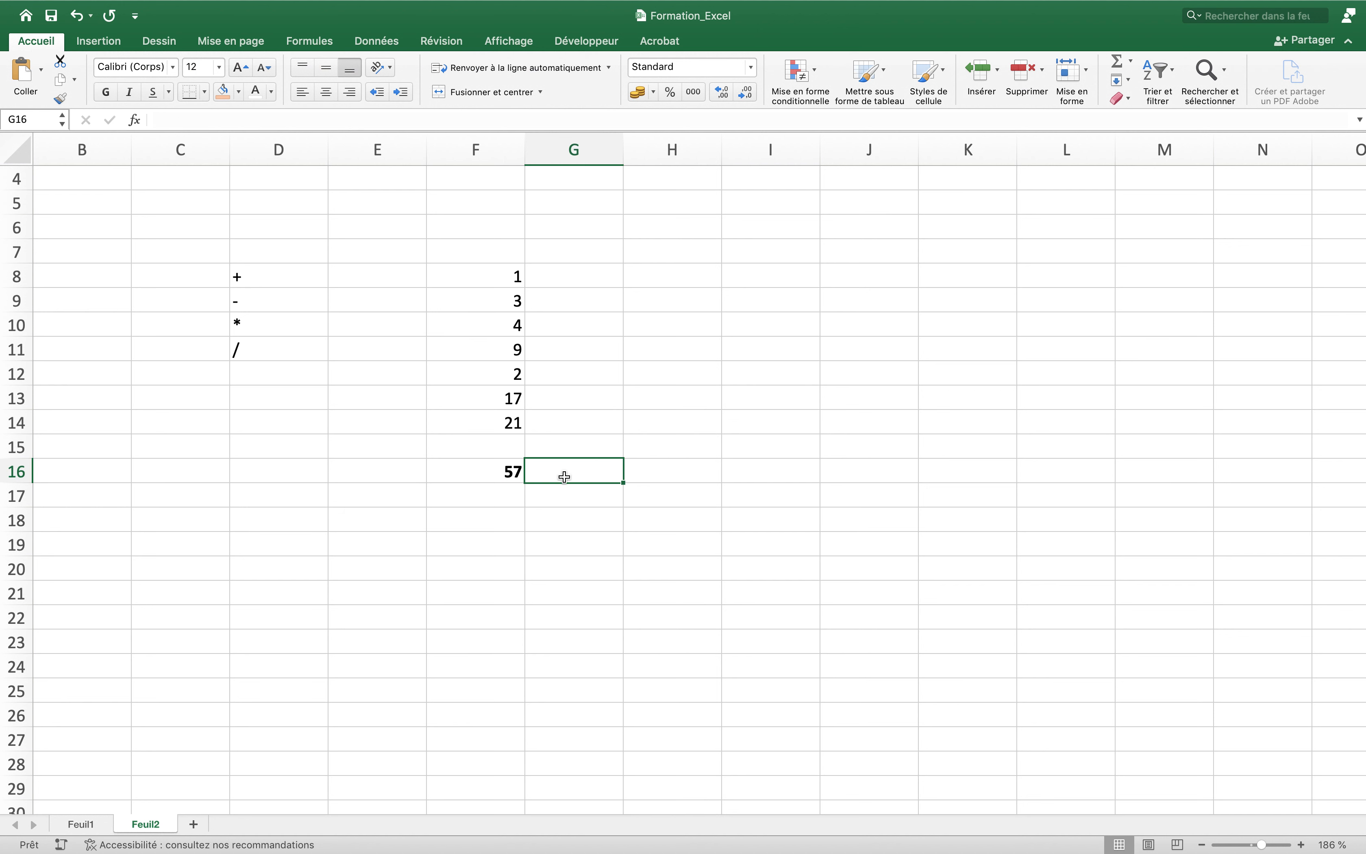
Insert the SOMME function in F17 and replace its suggested range so it reads =SOMME(F8:F14).
{"action": "left_click", "coordinate": [504, 496]}
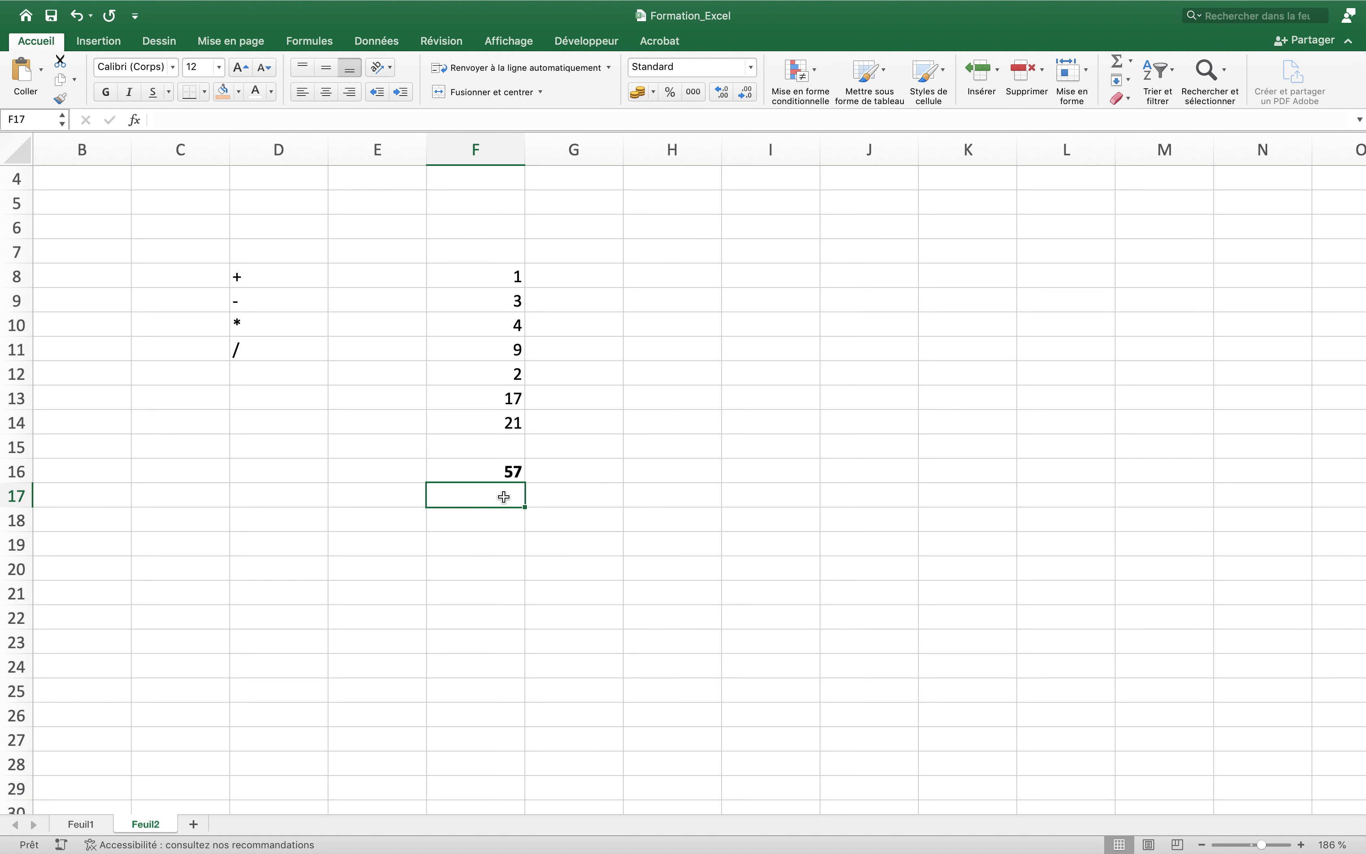
{"action": "left_click", "coordinate": [307, 39]}
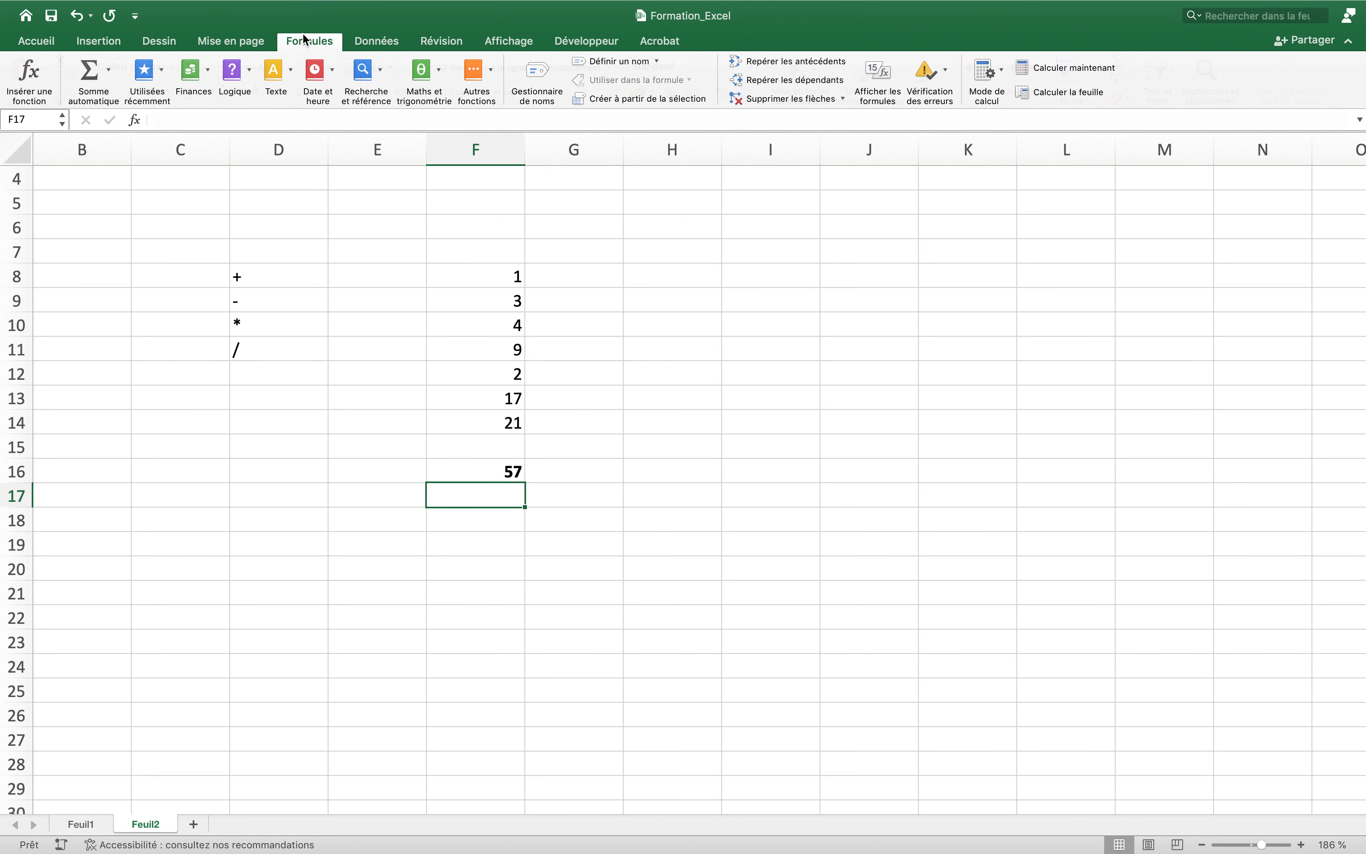
{"action": "left_click", "coordinate": [109, 70]}
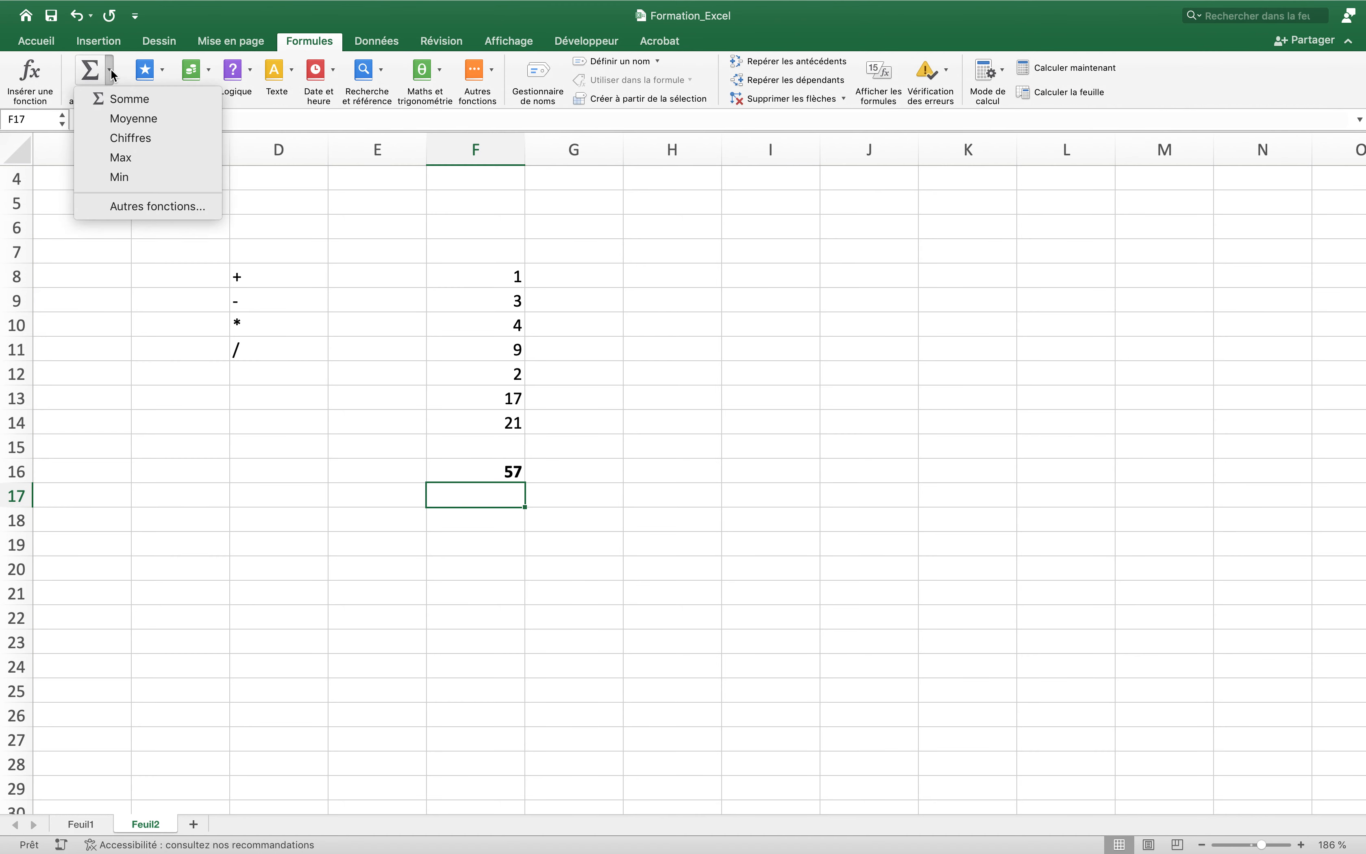
{"action": "left_click", "coordinate": [122, 95]}
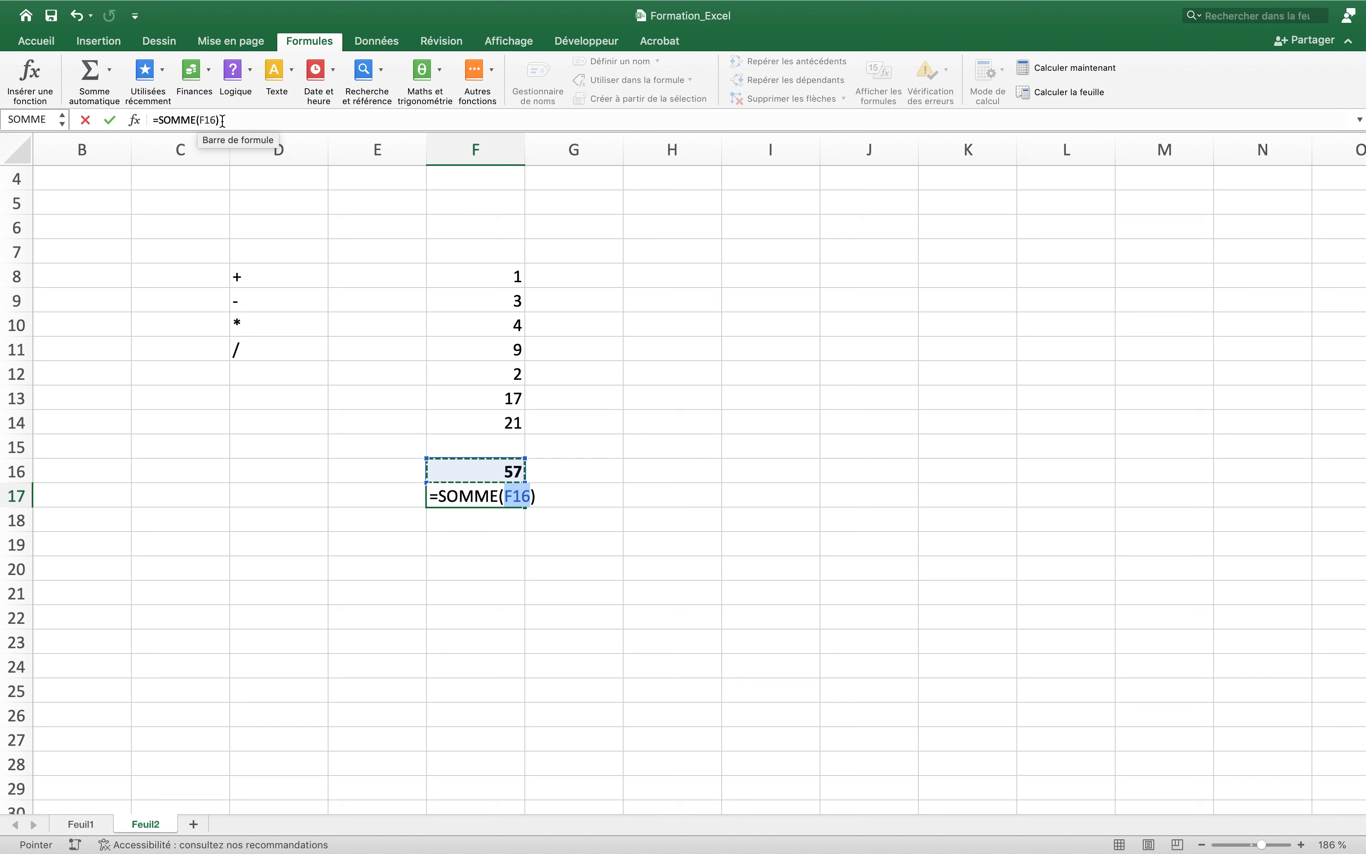
{"action": "left_click", "coordinate": [202, 120]}
{"action": "left_click_drag", "start_coordinate": [203, 120], "coordinate": [244, 119]}
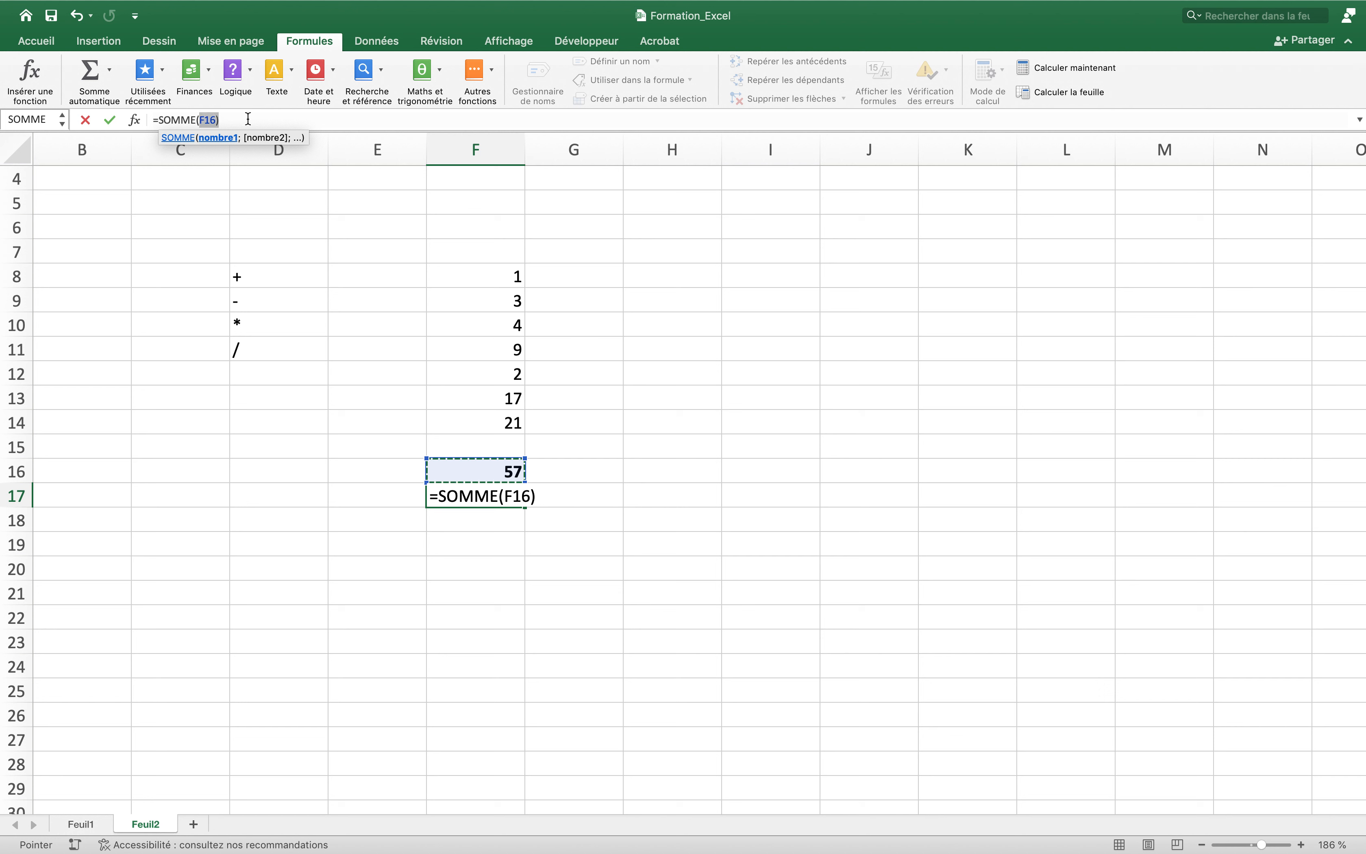
{"action": "key", "text": "BackSpace"}
{"action": "left_click_drag", "start_coordinate": [489, 272], "coordinate": [491, 418]}
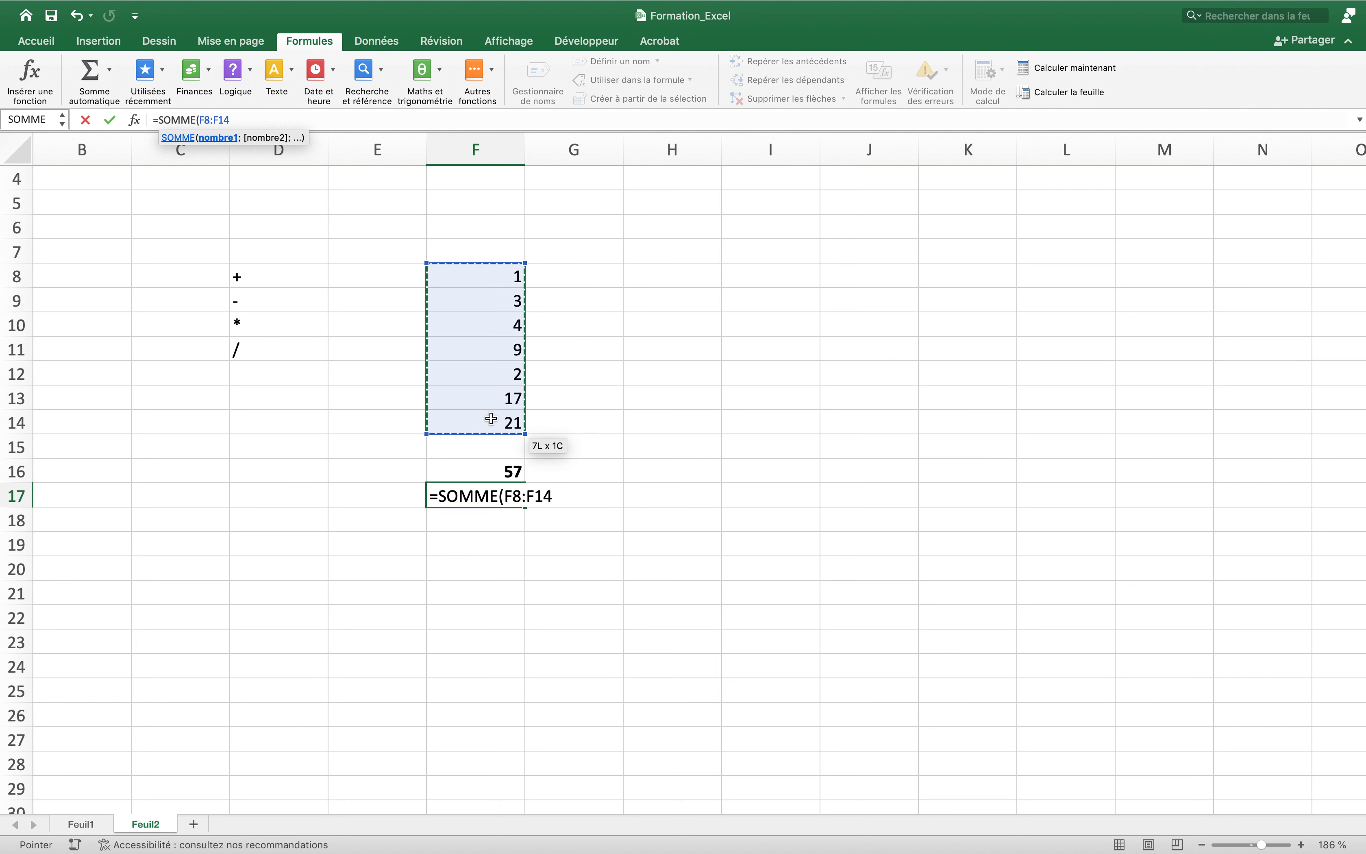
{"action": "type", "text": ")"}
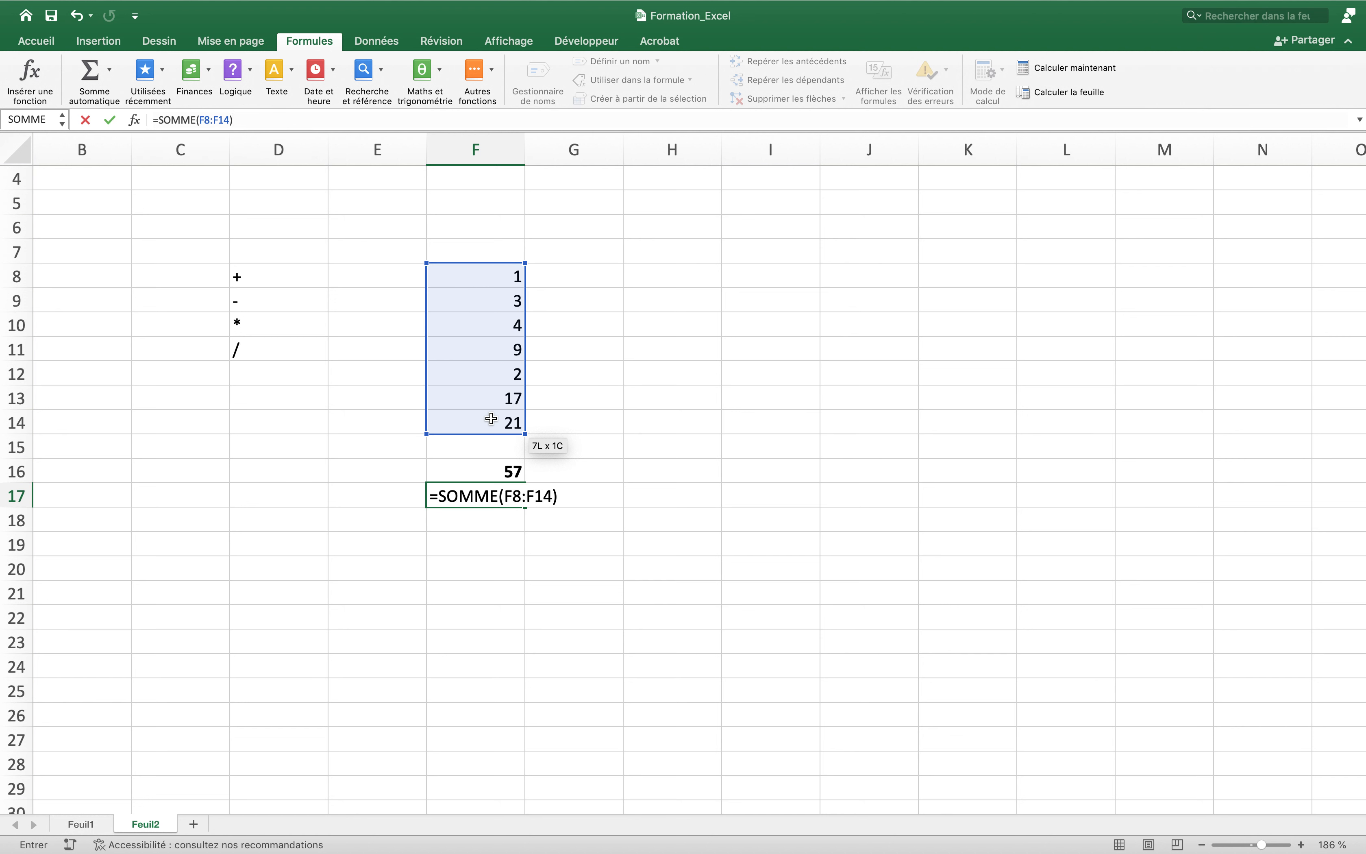
{"action": "key", "text": "Return"}
Make the SOMME total in F17 bold, and inspect the cells referenced by the formula in F16.
{"action": "left_click", "coordinate": [484, 498]}
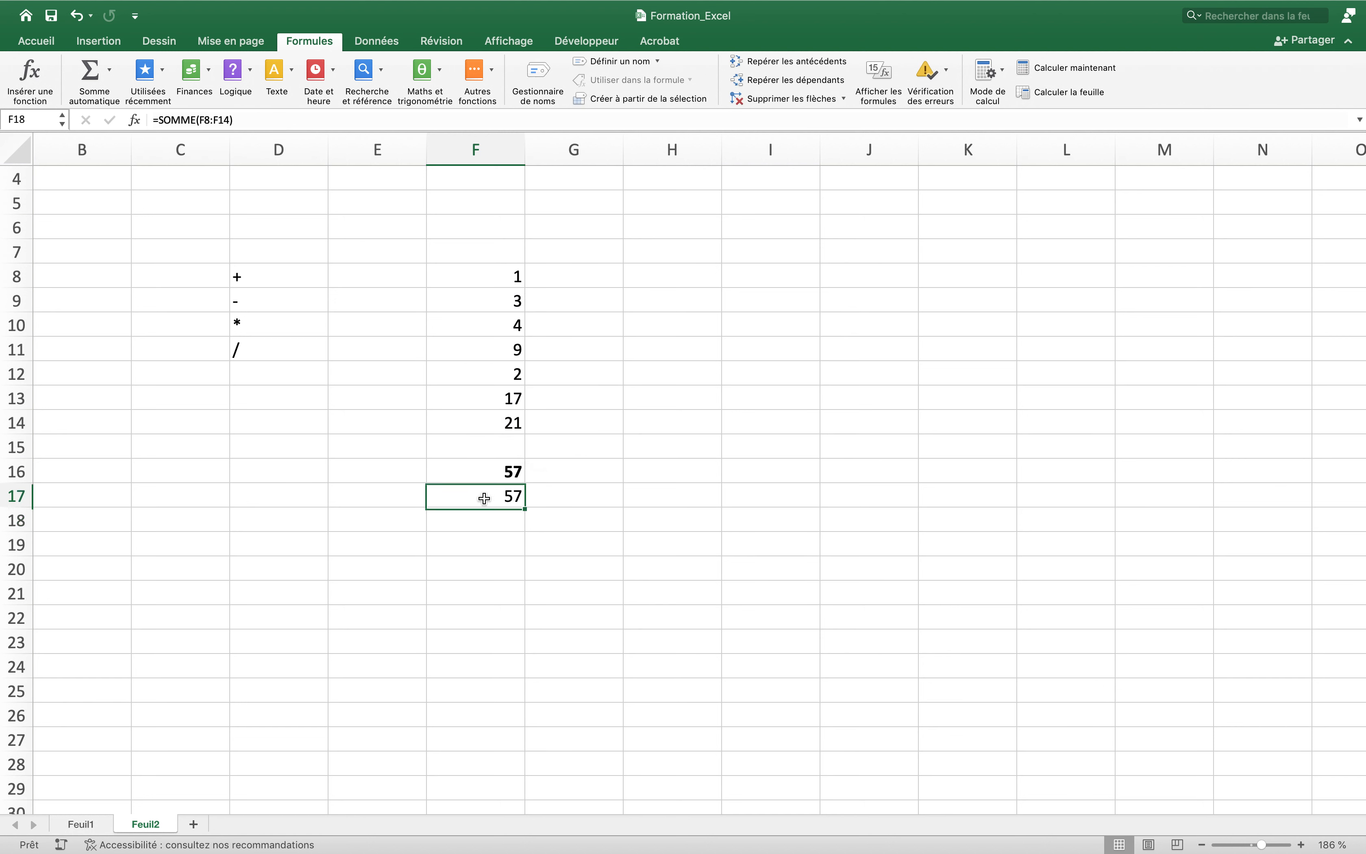
{"action": "left_click", "coordinate": [44, 44]}
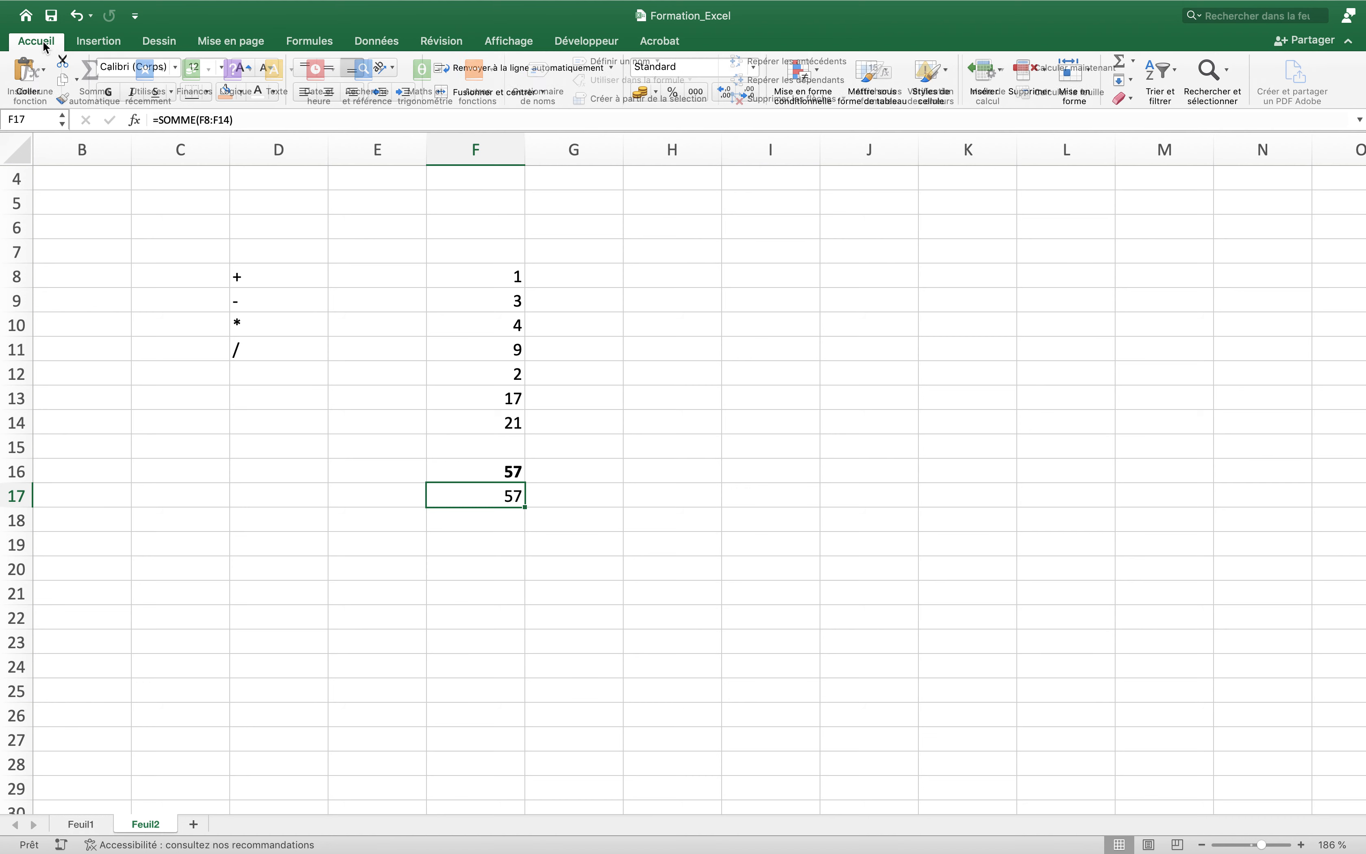
{"action": "left_click", "coordinate": [482, 470]}
{"action": "left_click", "coordinate": [314, 121]}
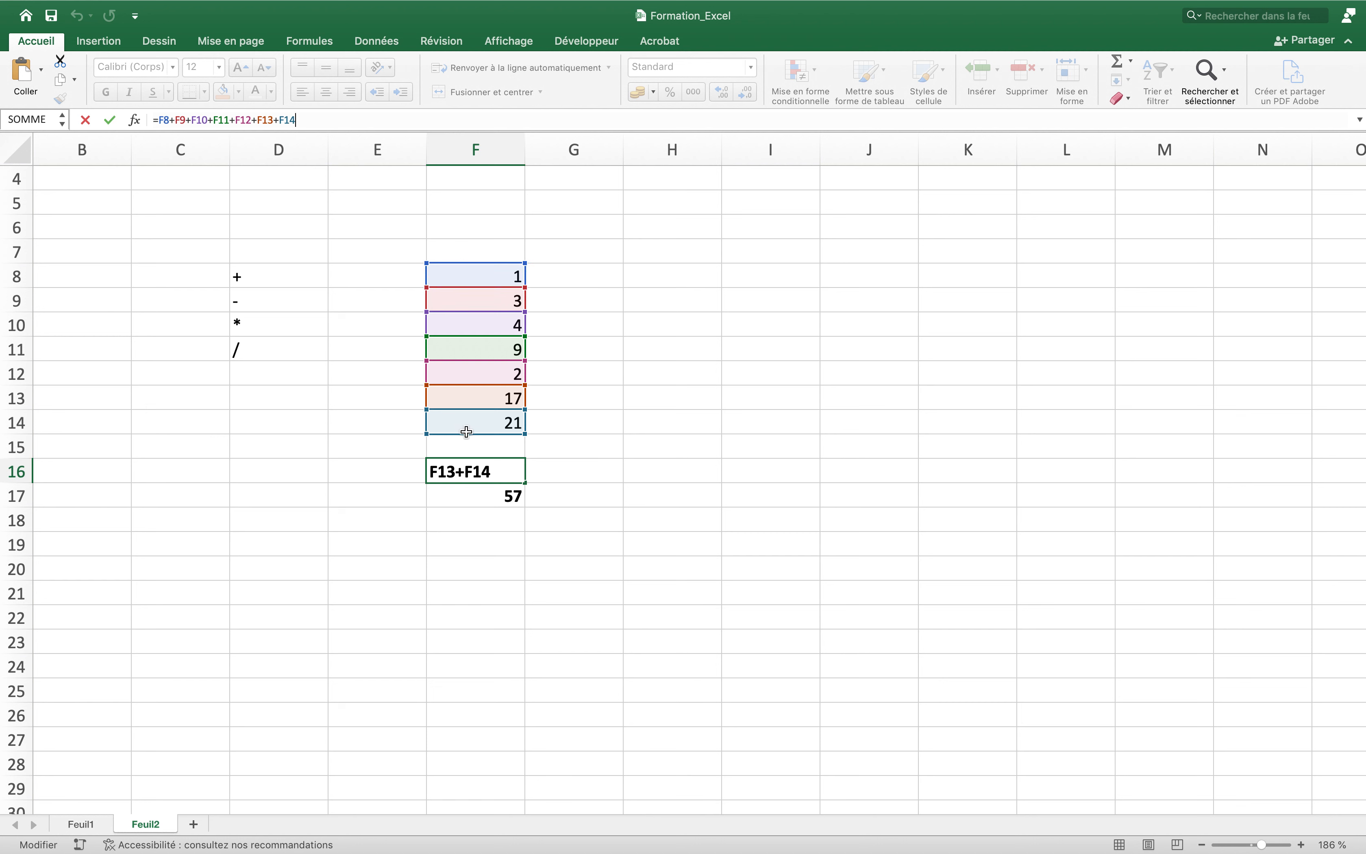
{"action": "key", "text": "Escape"}
Label the two totals by entering "Formule" in E16 and "Fonction" in E17.
{"action": "left_click", "coordinate": [412, 473]}
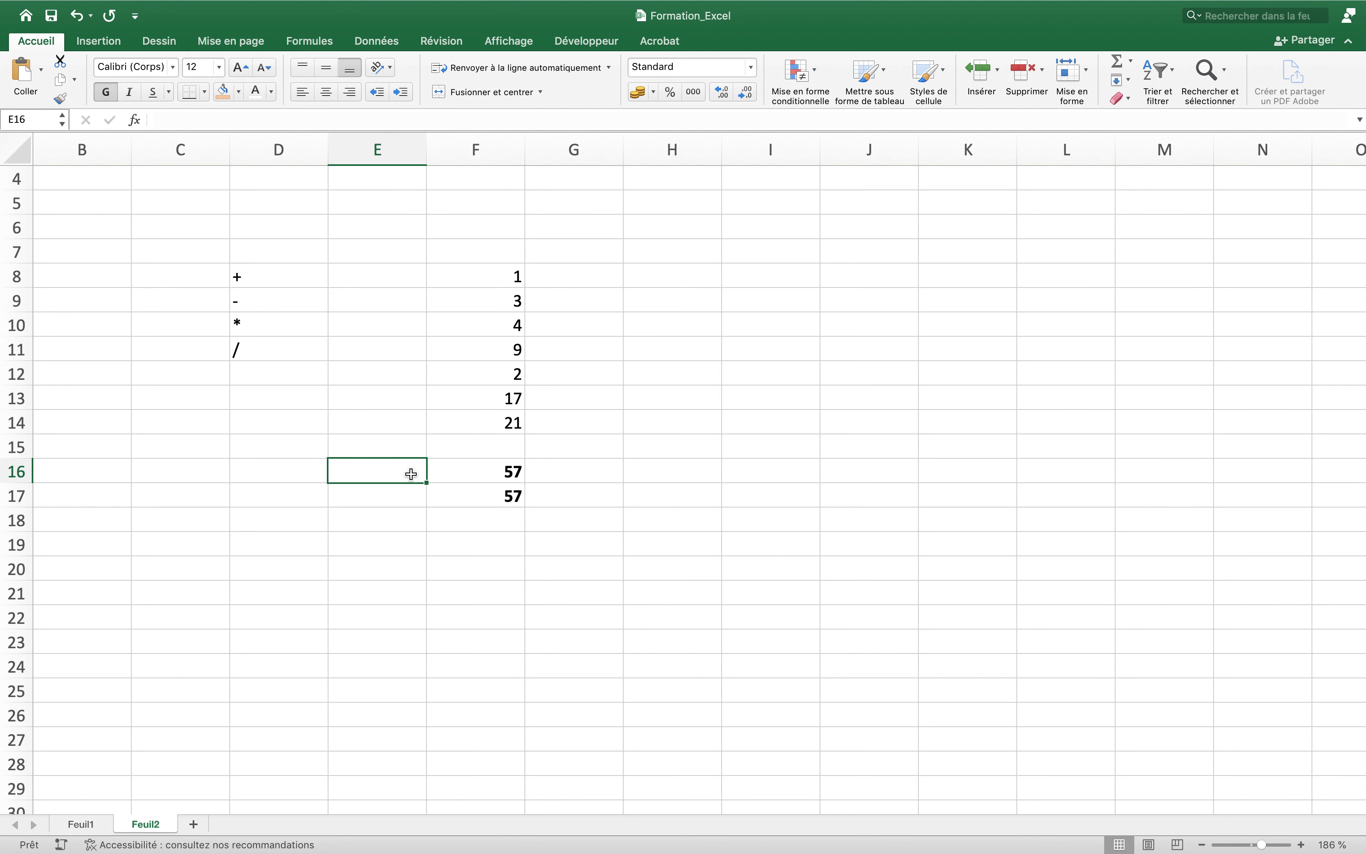
{"action": "type", "text": "Formule"}
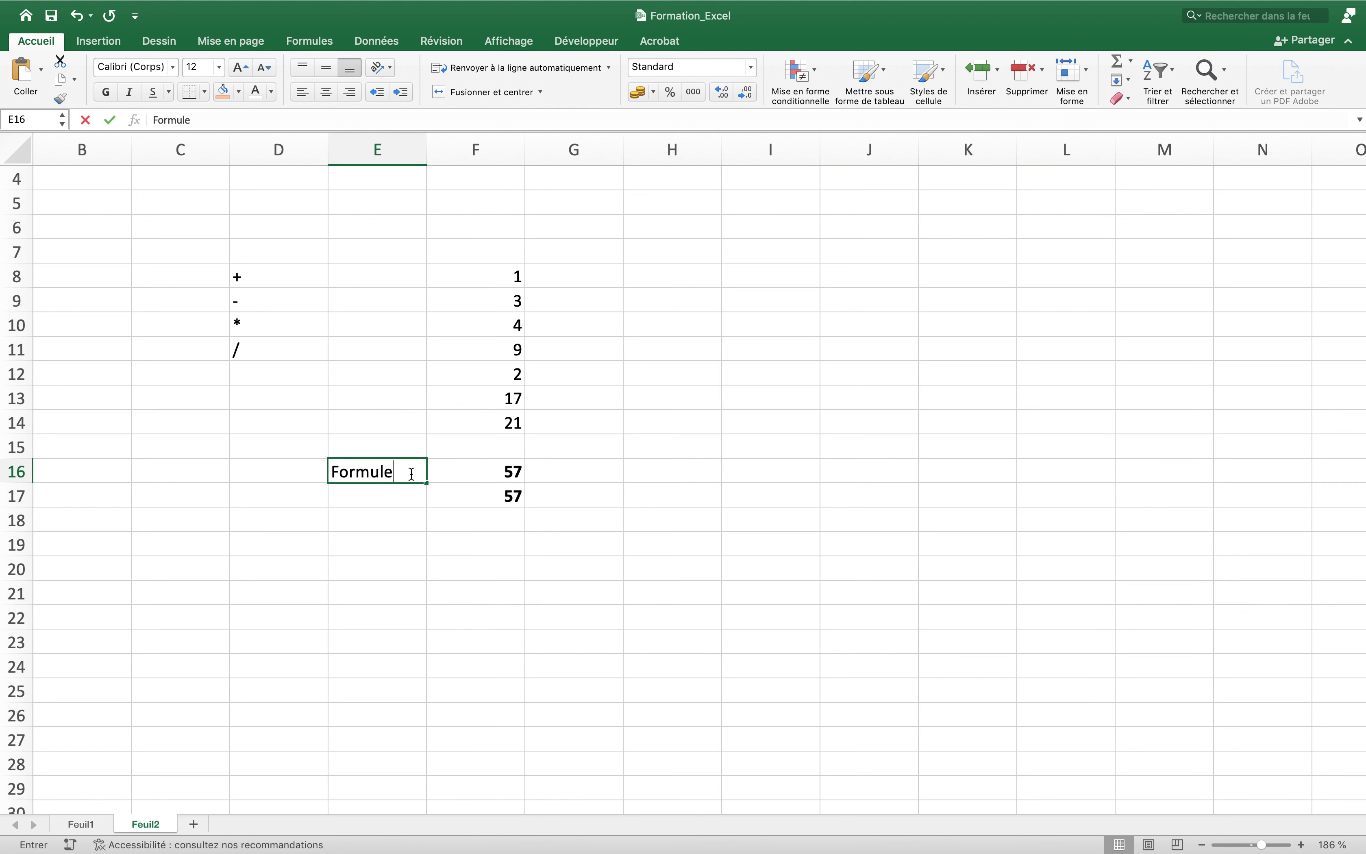
{"action": "key", "text": "Return"}
{"action": "type", "text": "Fonction"}
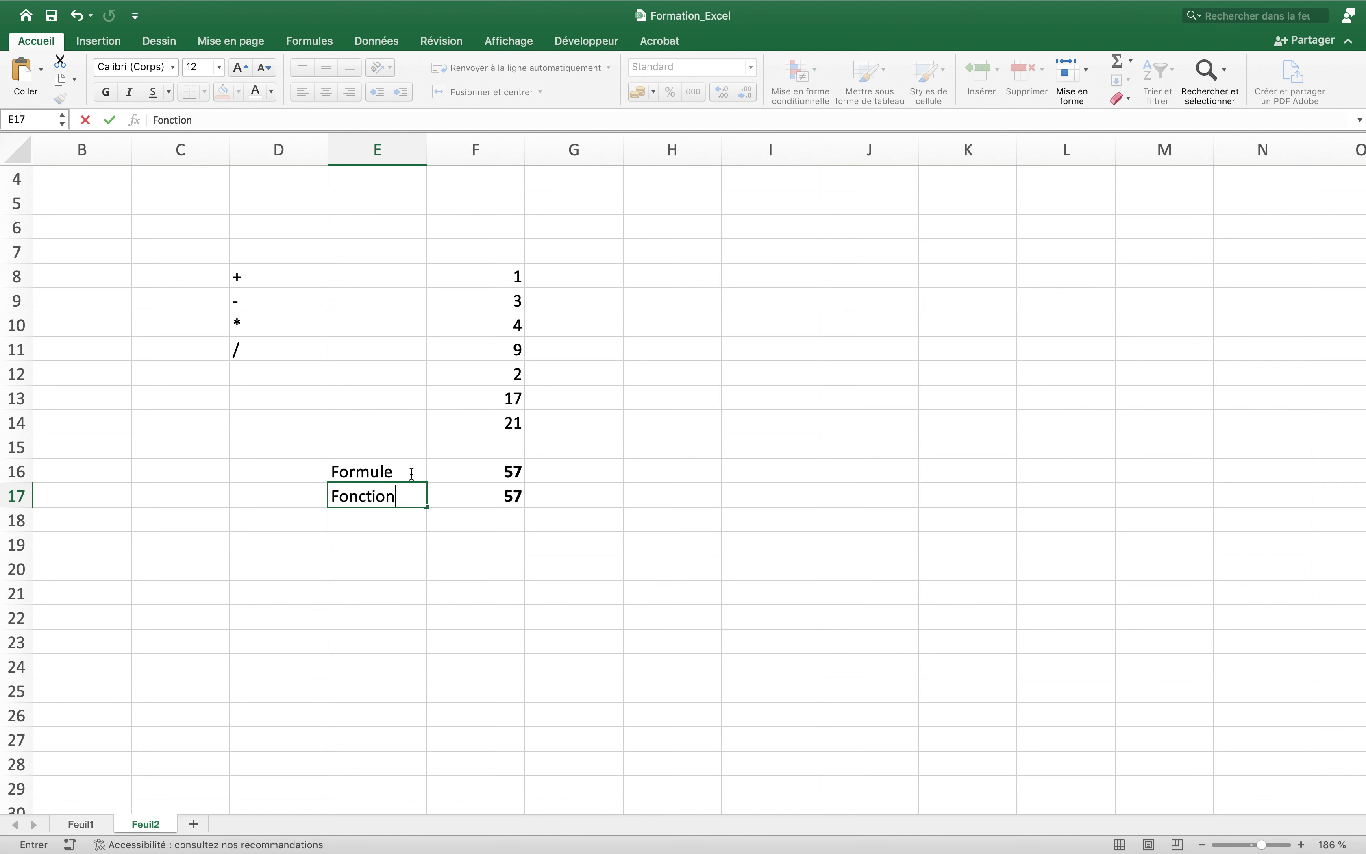
{"action": "key", "text": "Return"}
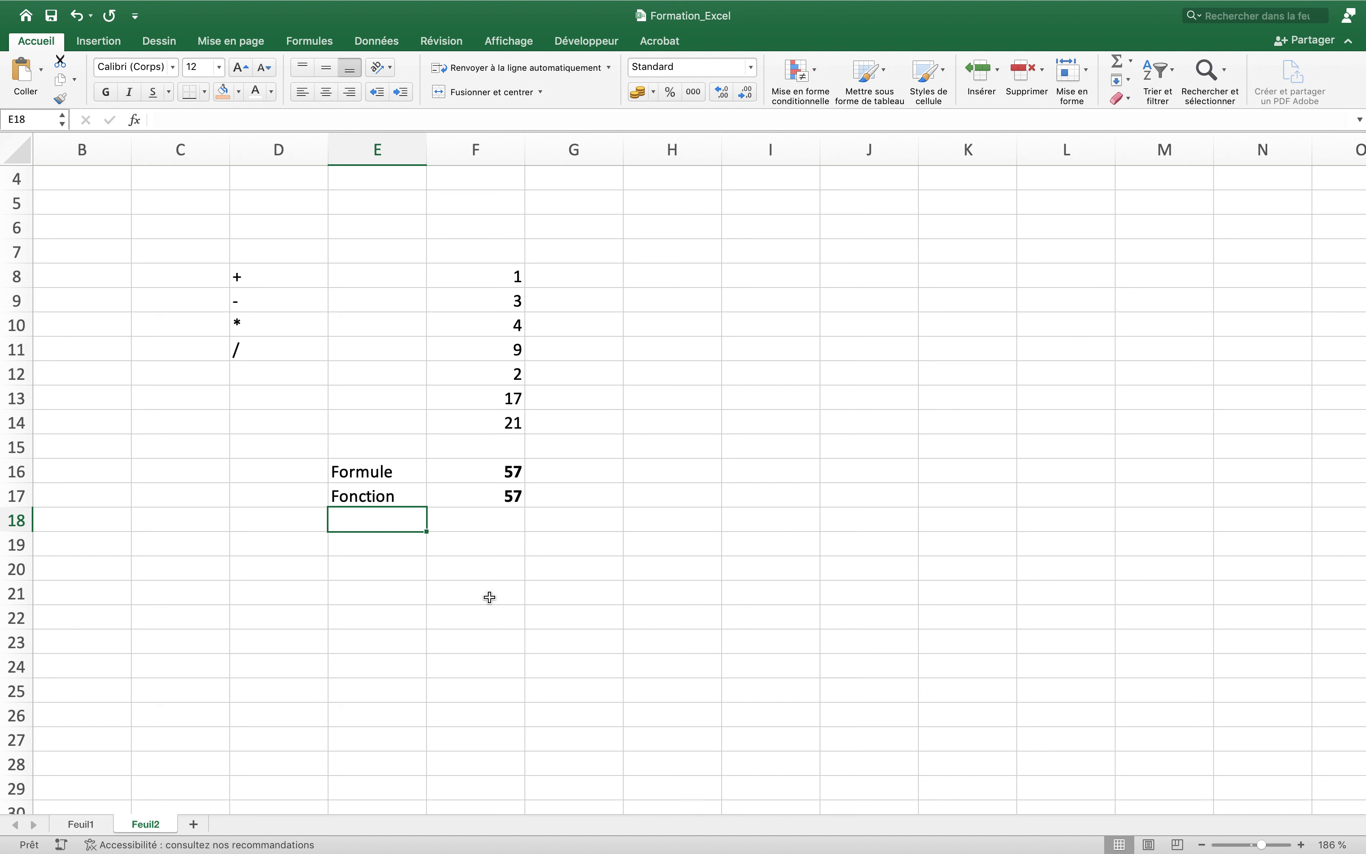
Enter the heading "Matériel" in C23, below the two totals.
{"action": "scroll", "coordinate": [296, 634], "scroll_direction": "left", "scroll_amount": 2}
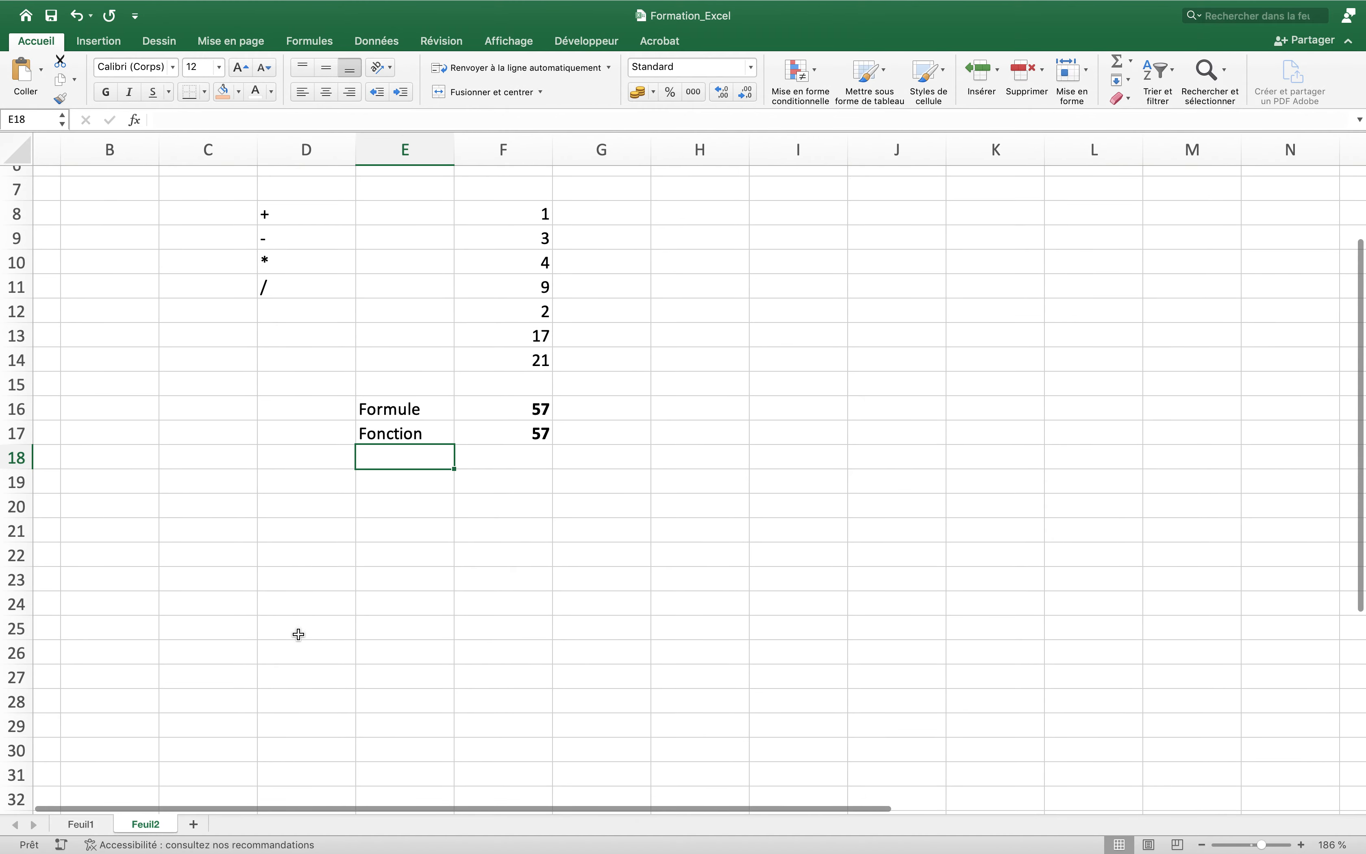
{"action": "scroll", "coordinate": [286, 576], "scroll_direction": "down", "scroll_amount": 5}
{"action": "scroll", "coordinate": [288, 571], "scroll_direction": "down", "scroll_amount": 1}
{"action": "left_click", "coordinate": [293, 399]}
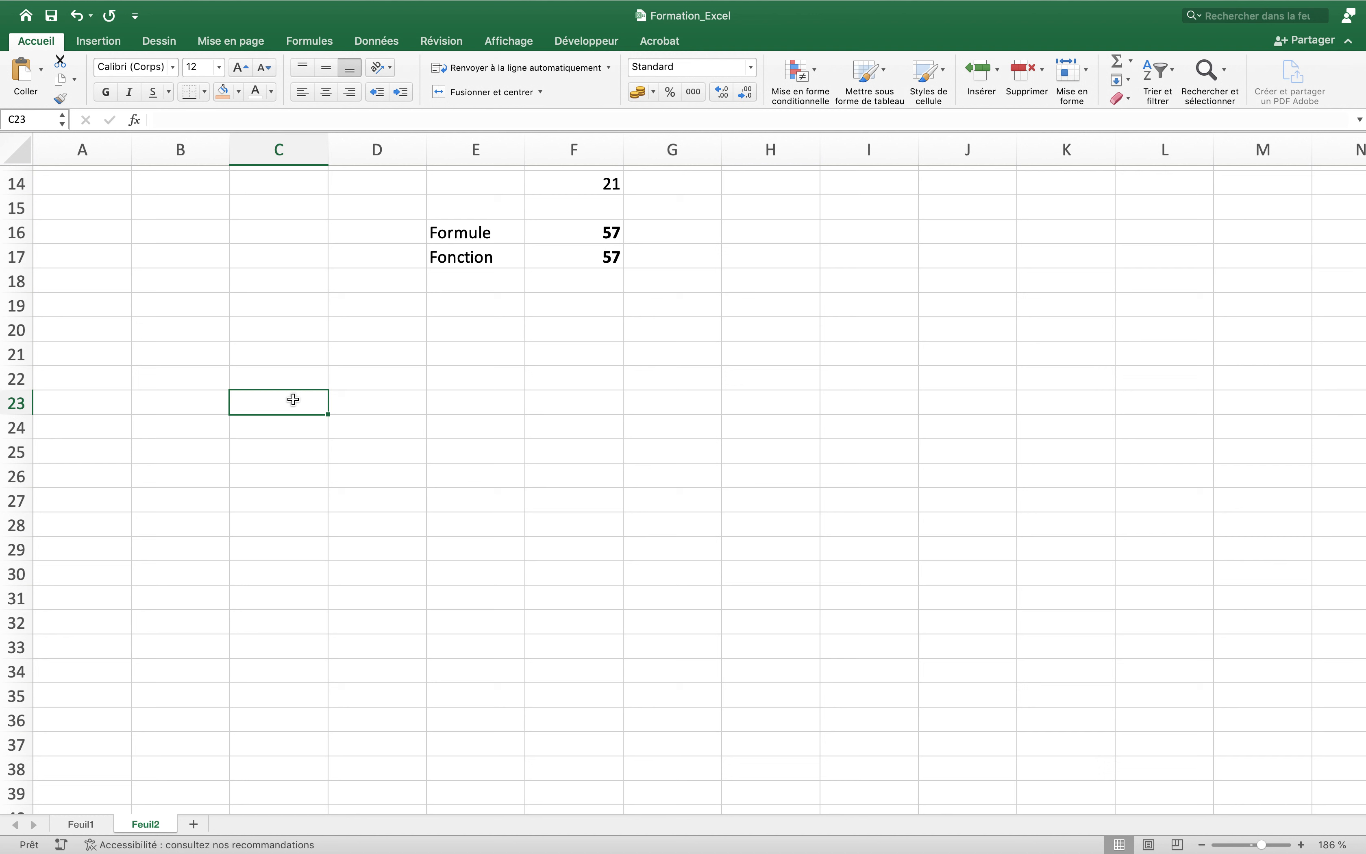
{"action": "type", "text": "Matériel"}
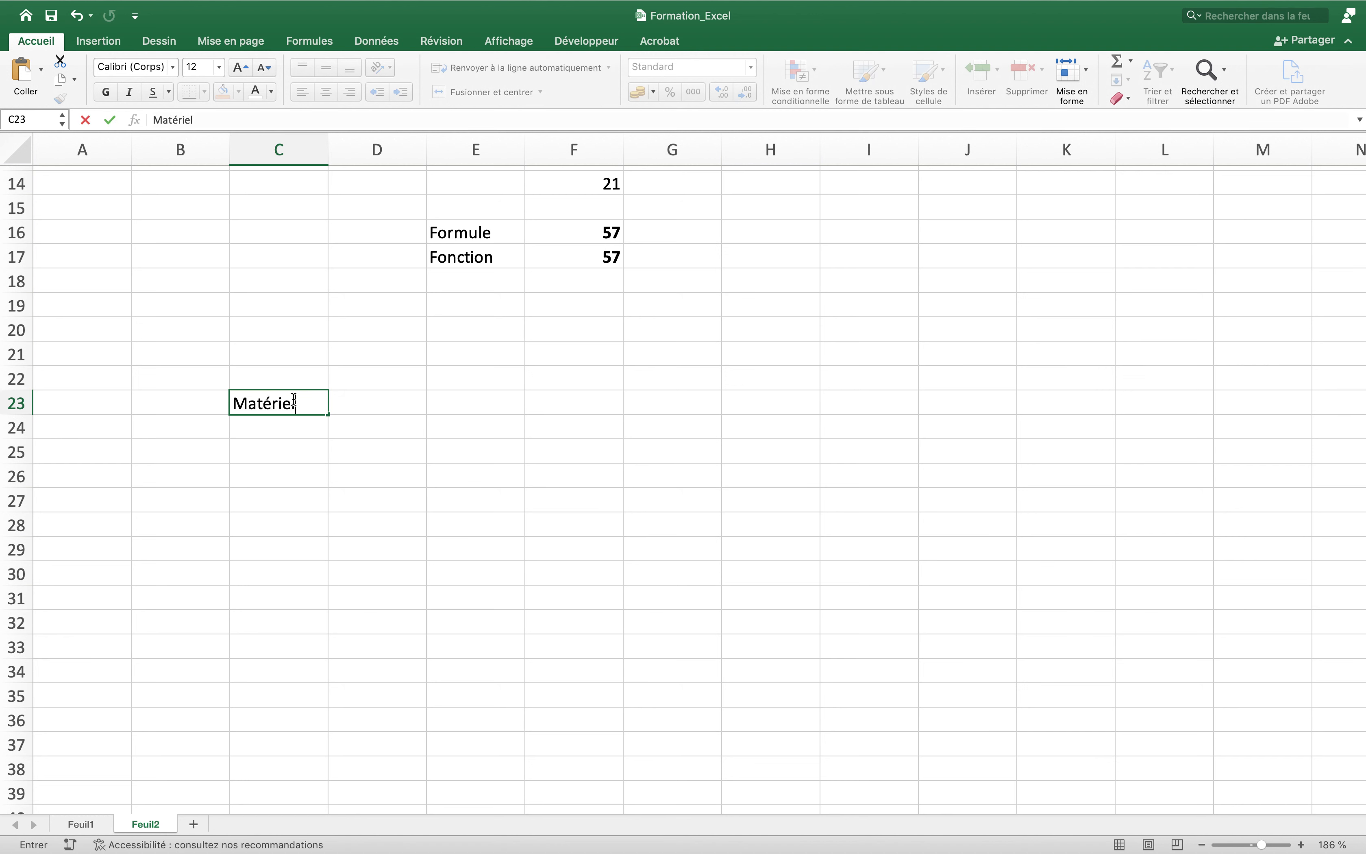
{"action": "key", "text": "Return"}
Enter the headings "Quantité disponible" in D23 and "Quantité vendue" in E23.
{"action": "key", "text": "Up"}
{"action": "key", "text": "Right"}
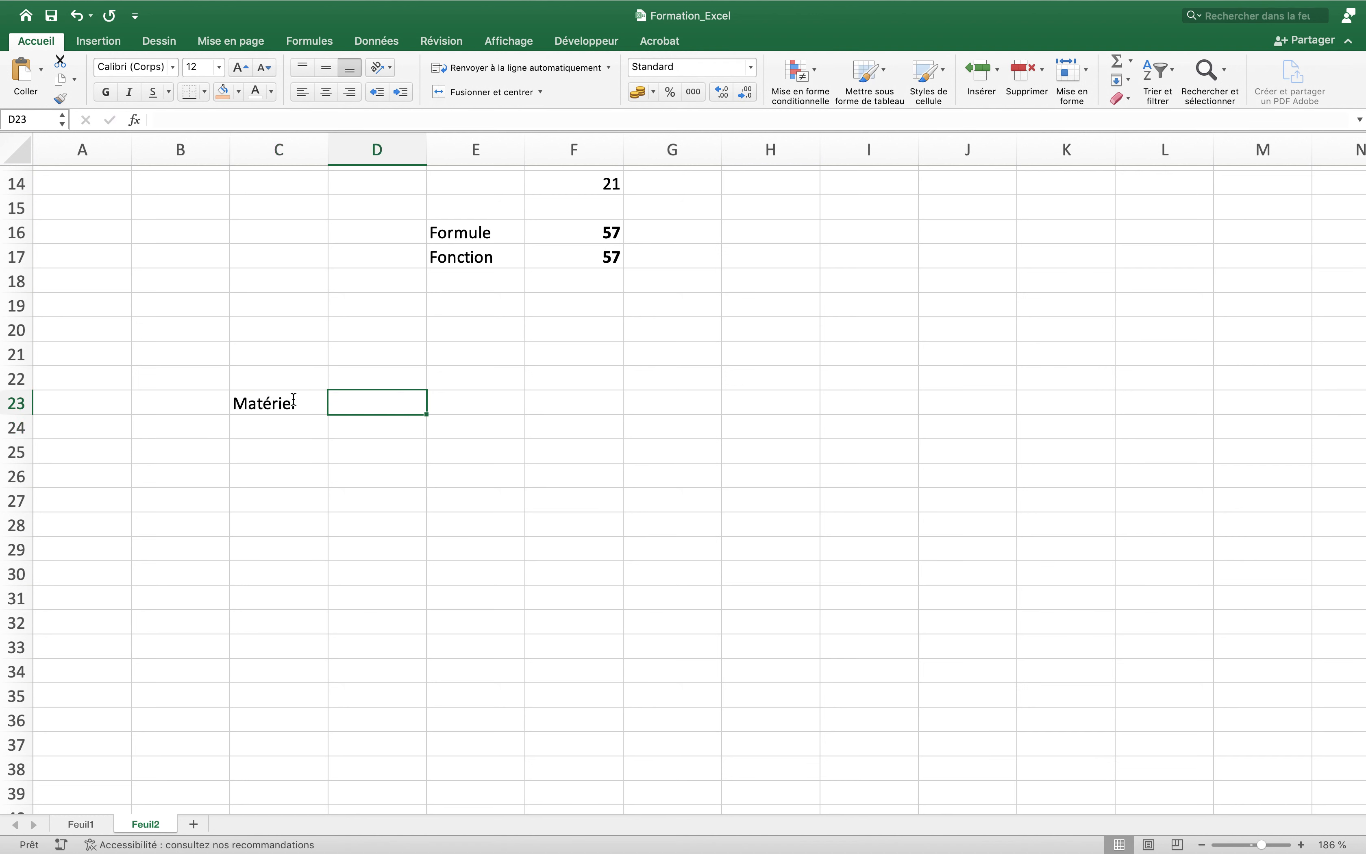
{"action": "type", "text": "Quantité dispo"}
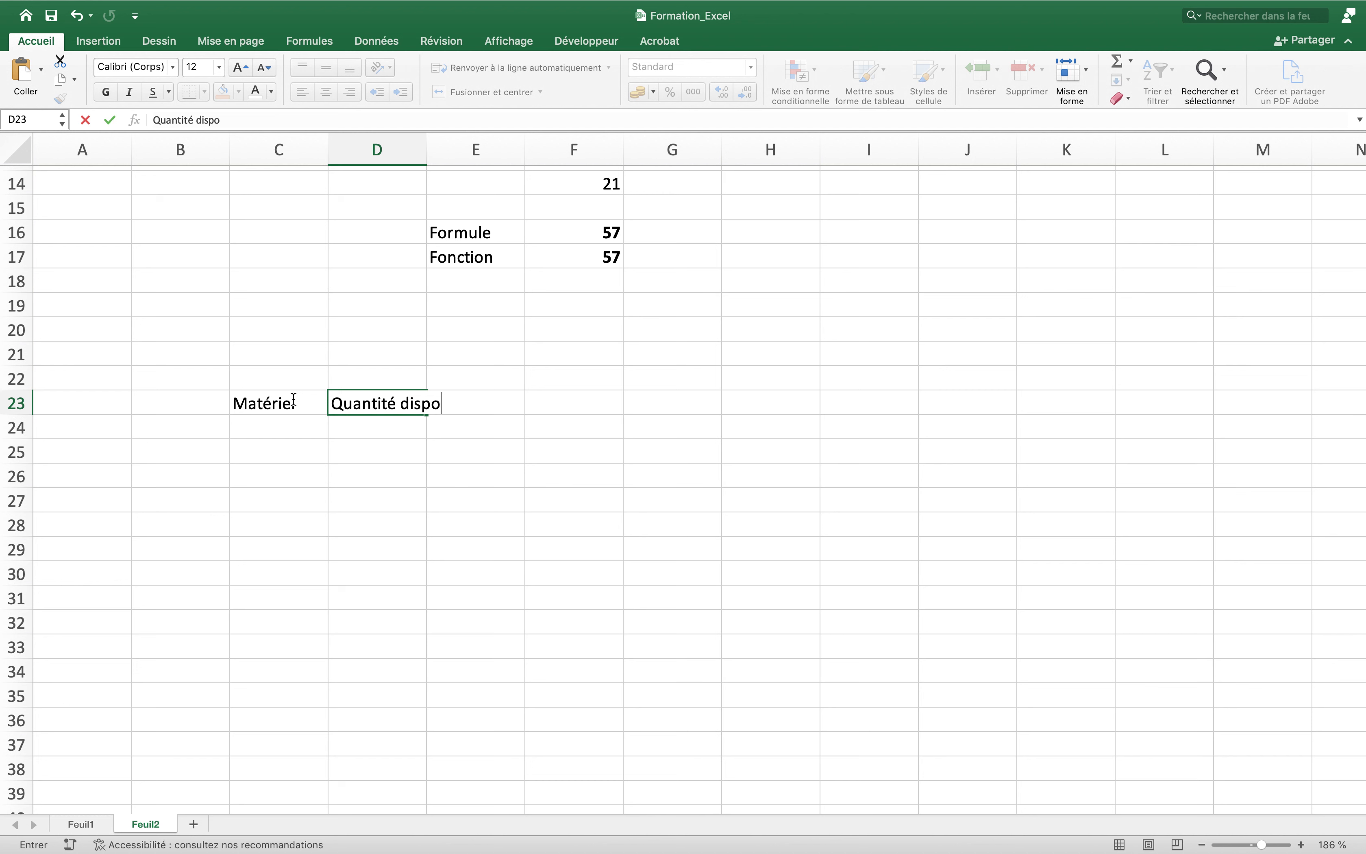
{"action": "type", "text": "nible"}
{"action": "key", "text": "Return"}
{"action": "key", "text": "Up"}
{"action": "key", "text": "Right"}
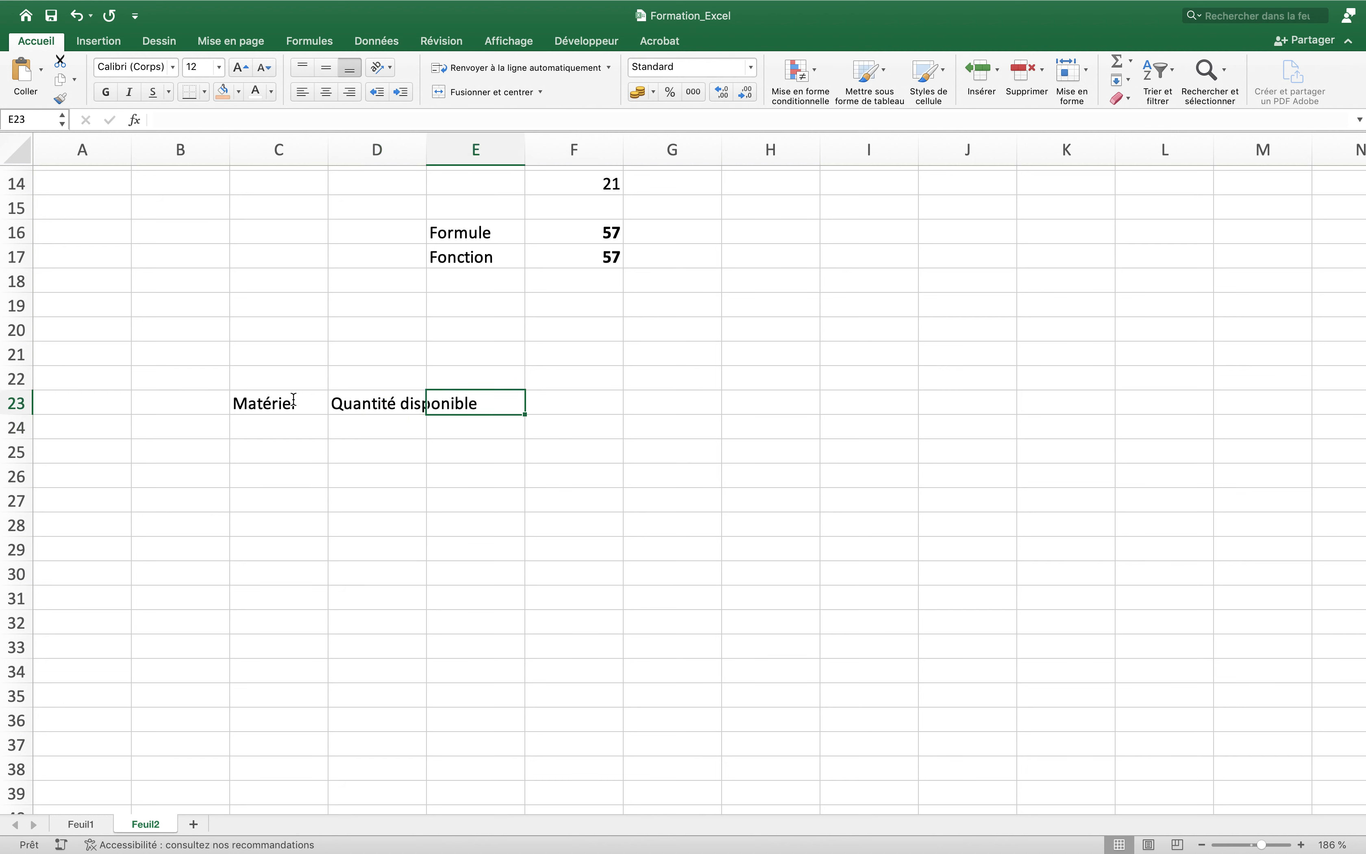
{"action": "type", "text": "Quantité "}
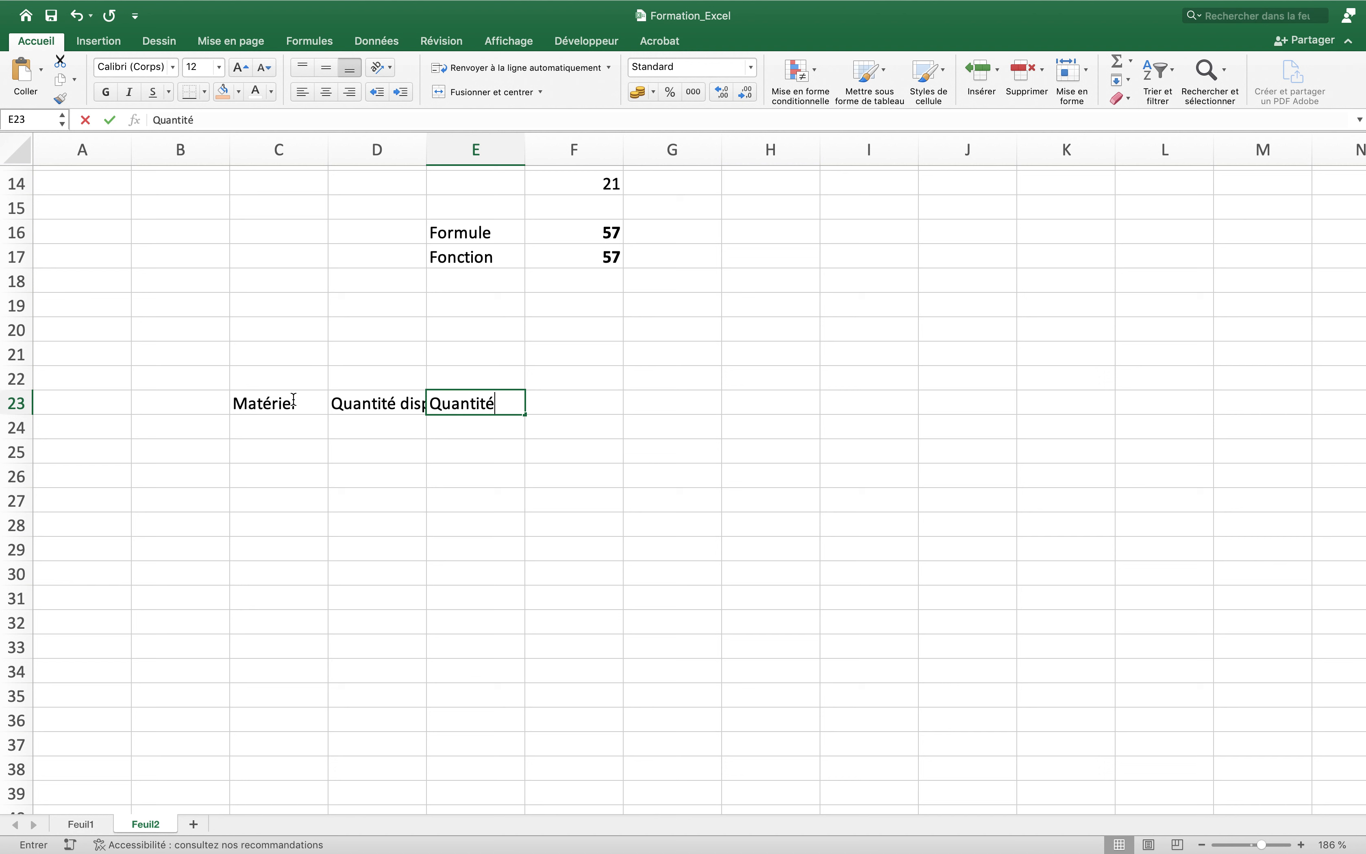
{"action": "type", "text": "vendue"}
{"action": "key", "text": "Return"}
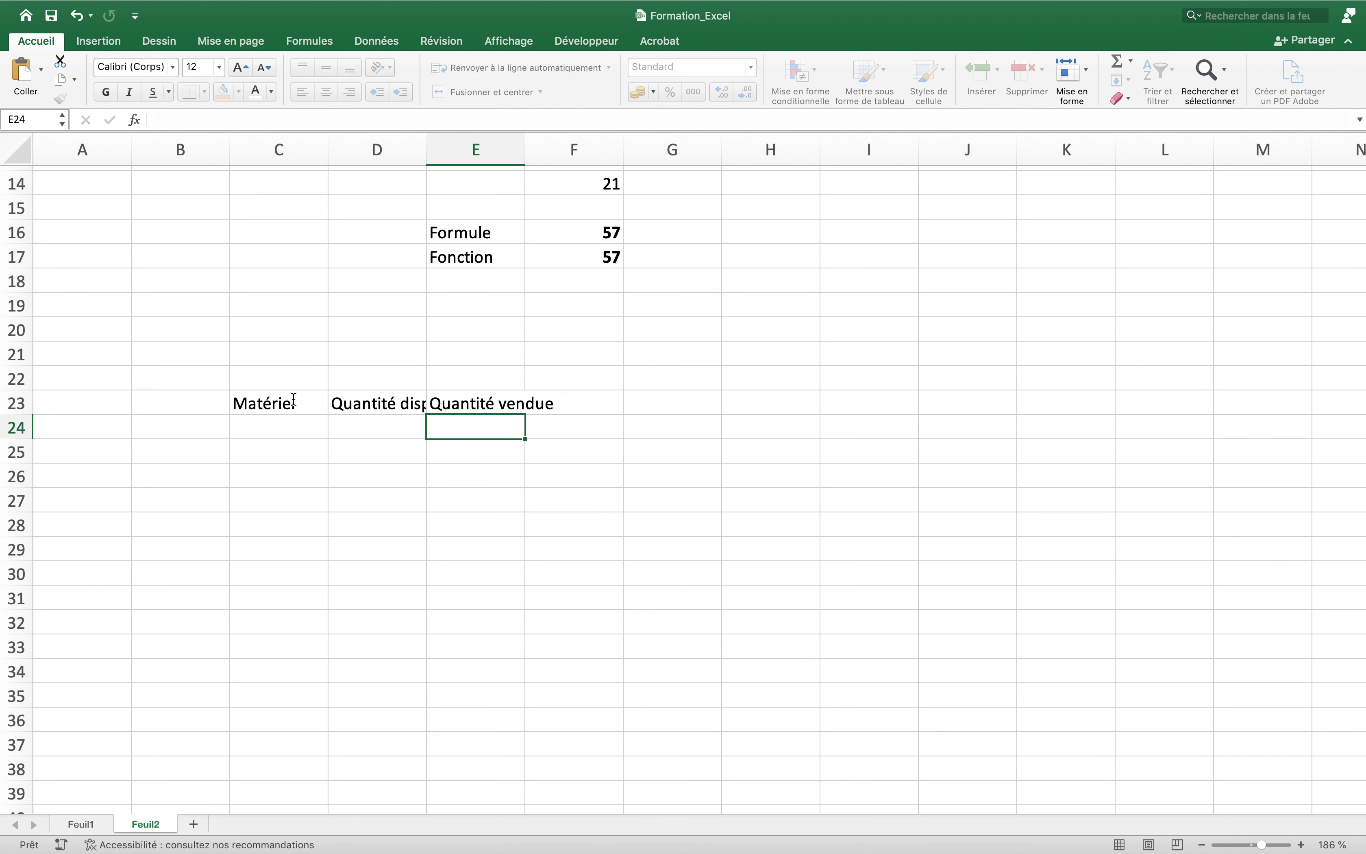
Change the heading in D23 to "Quantité à vendre".
{"action": "key", "text": "Up"}
{"action": "key", "text": "Left"}
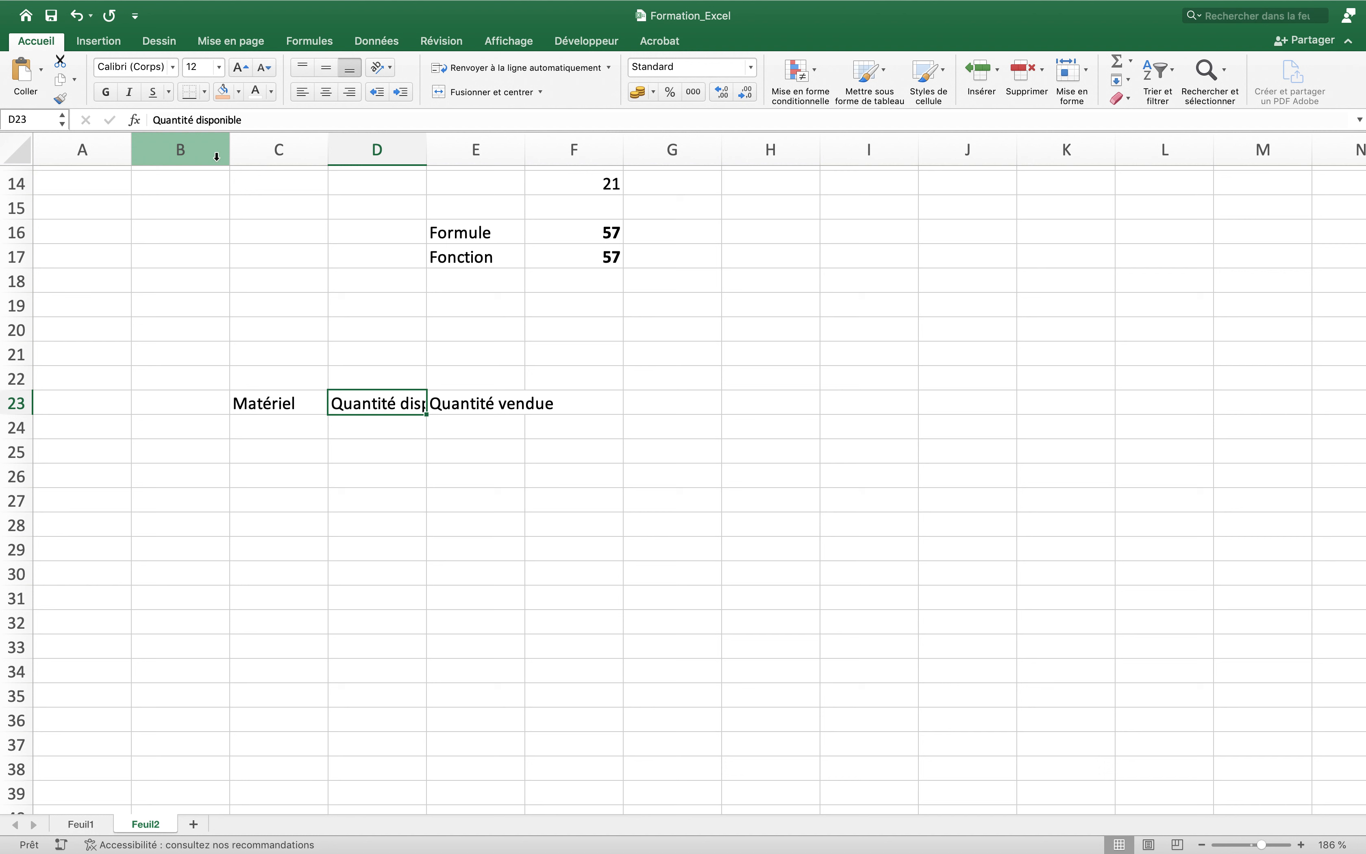
{"action": "double_click", "coordinate": [235, 117]}
{"action": "type", "text": "à vendre"}
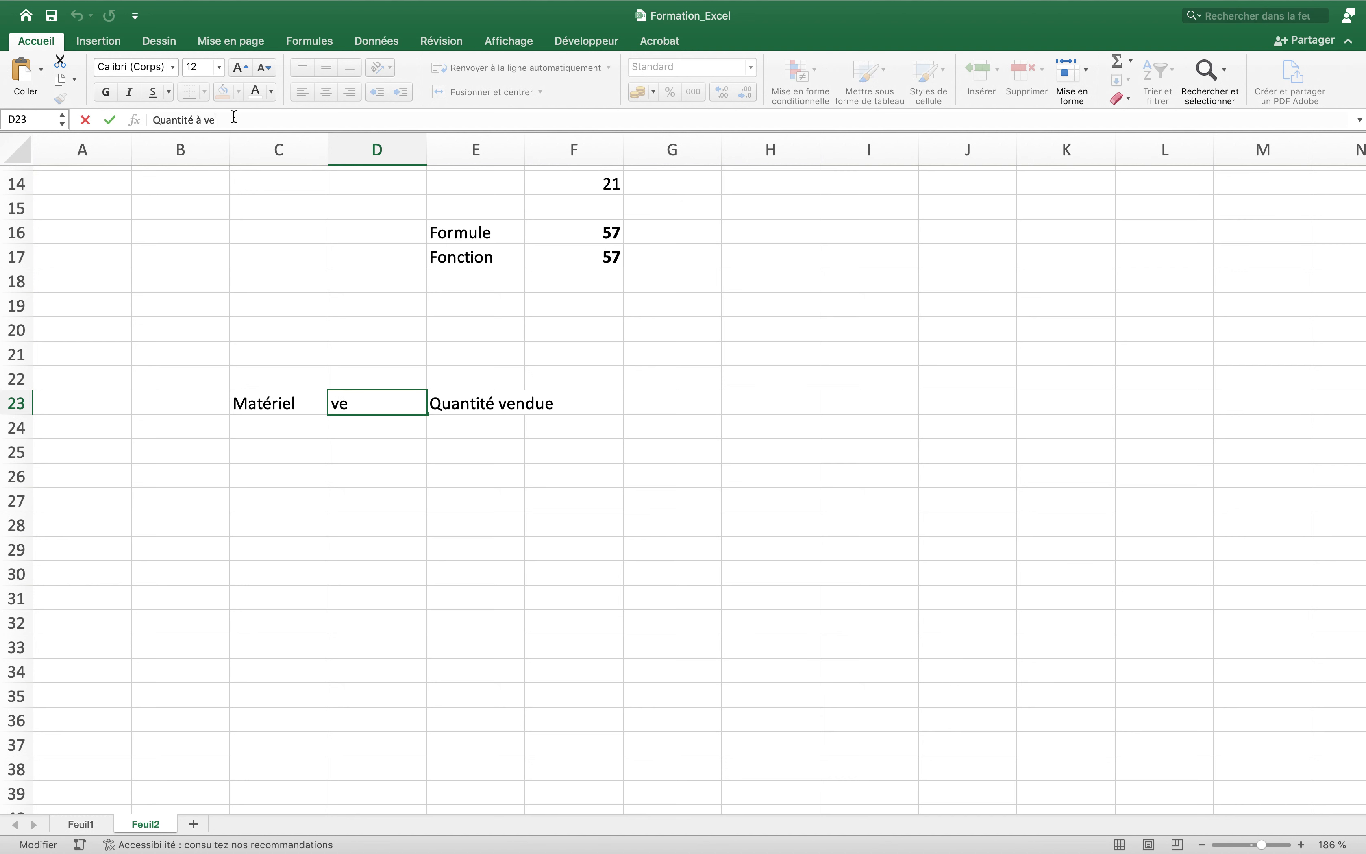
{"action": "key", "text": "Return"}
Enter the heading "Quantité disponible" in F23, beside "Quantité vendue".
{"action": "key", "text": "Up"}
{"action": "key", "text": "Right"}
{"action": "key", "text": "Right"}
{"action": "type", "text": "Quantité "}
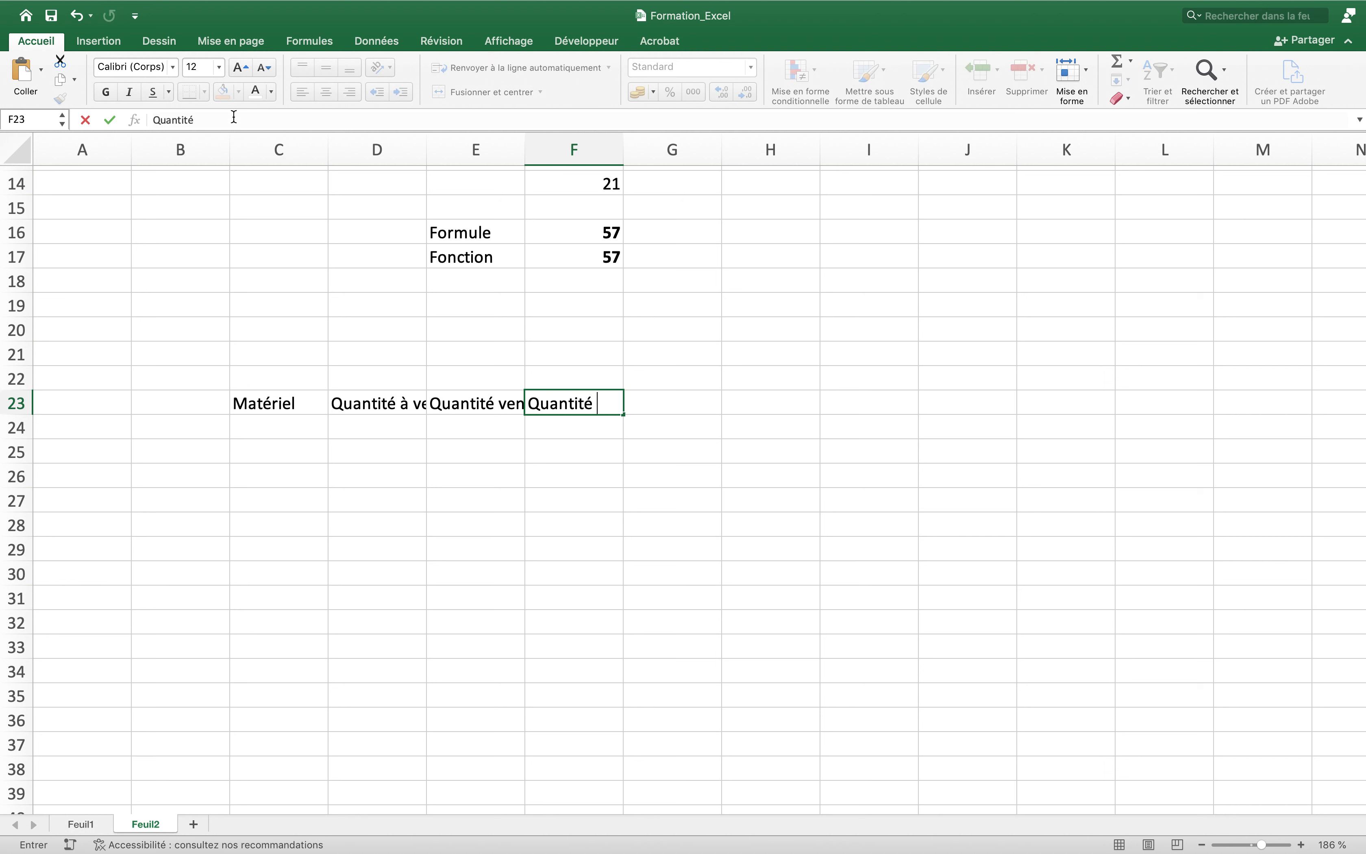
{"action": "type", "text": "disponible"}
{"action": "key", "text": "Return"}
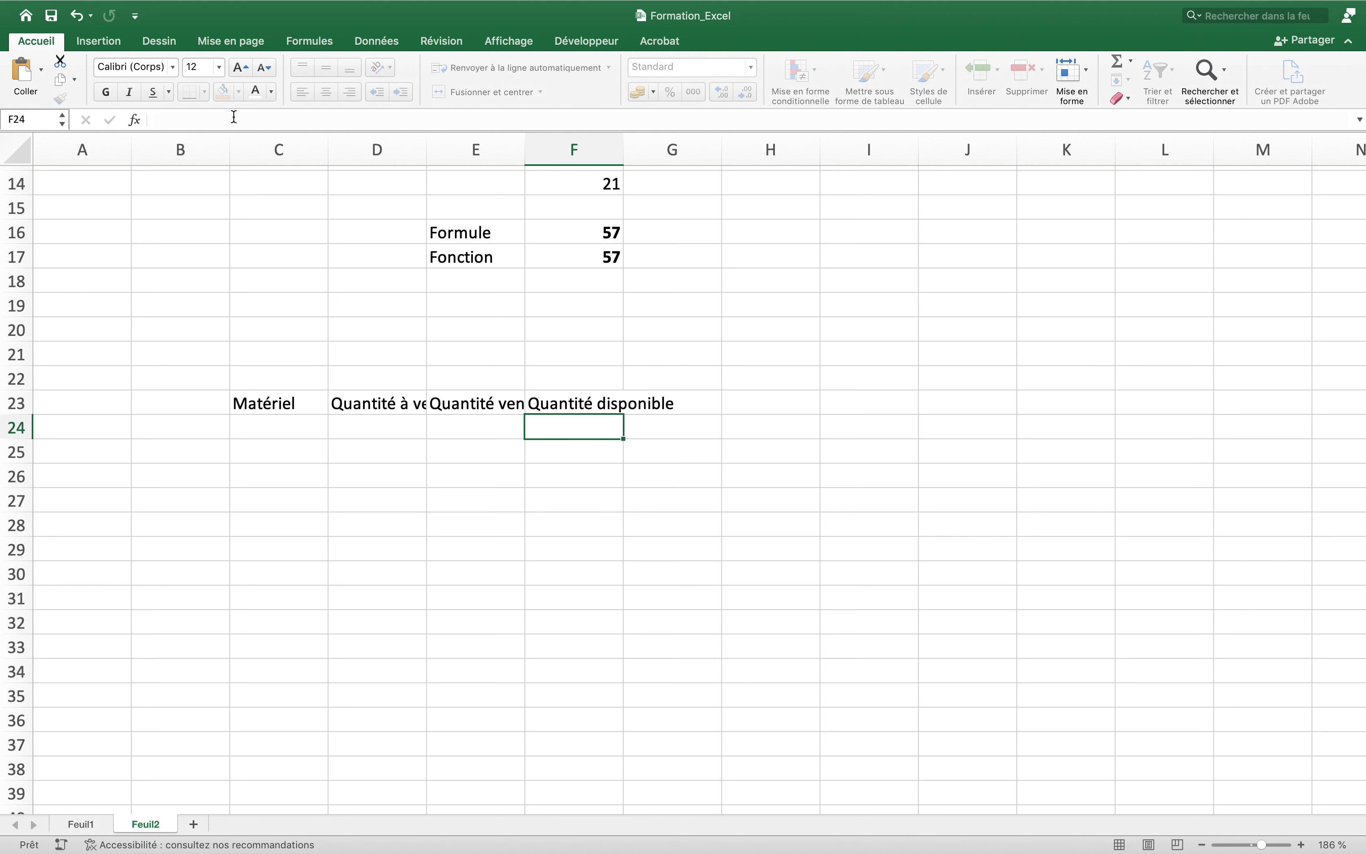
Enter "Ordinateur" in C24 as the first item under the Matériel heading.
{"action": "left_click", "coordinate": [250, 427]}
{"action": "type", "text": "Ordaniteur"}
{"action": "key", "text": "Return"}
{"action": "left_click", "coordinate": [250, 427]}
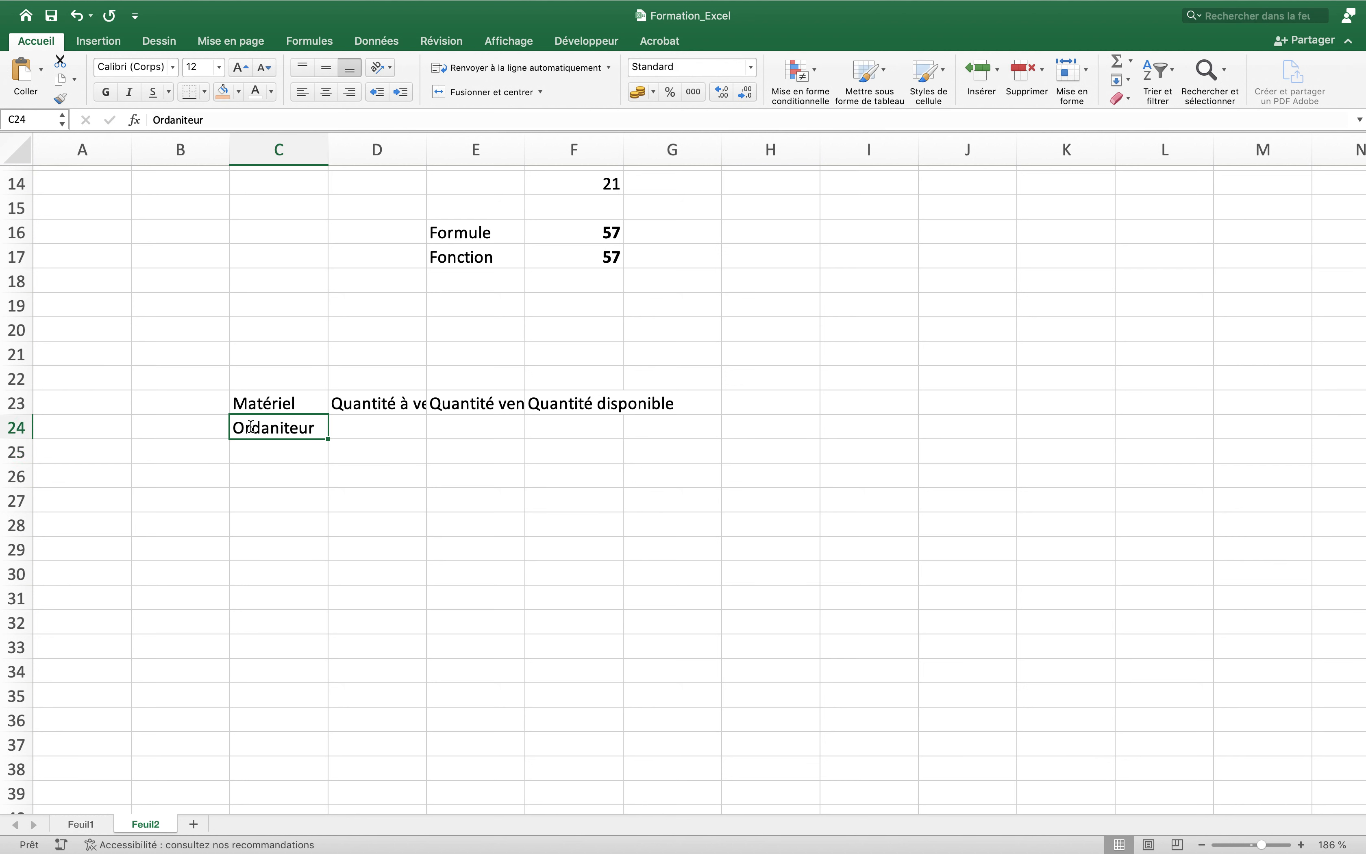
{"action": "type", "text": "Ordinateur"}
{"action": "key", "text": "Return"}
Continue the Matériel list by entering "Souris", "Ecran", "Clé usb" and "Hauts parleurs" in C25 to C28.
{"action": "type", "text": "Souris"}
{"action": "key", "text": "Return"}
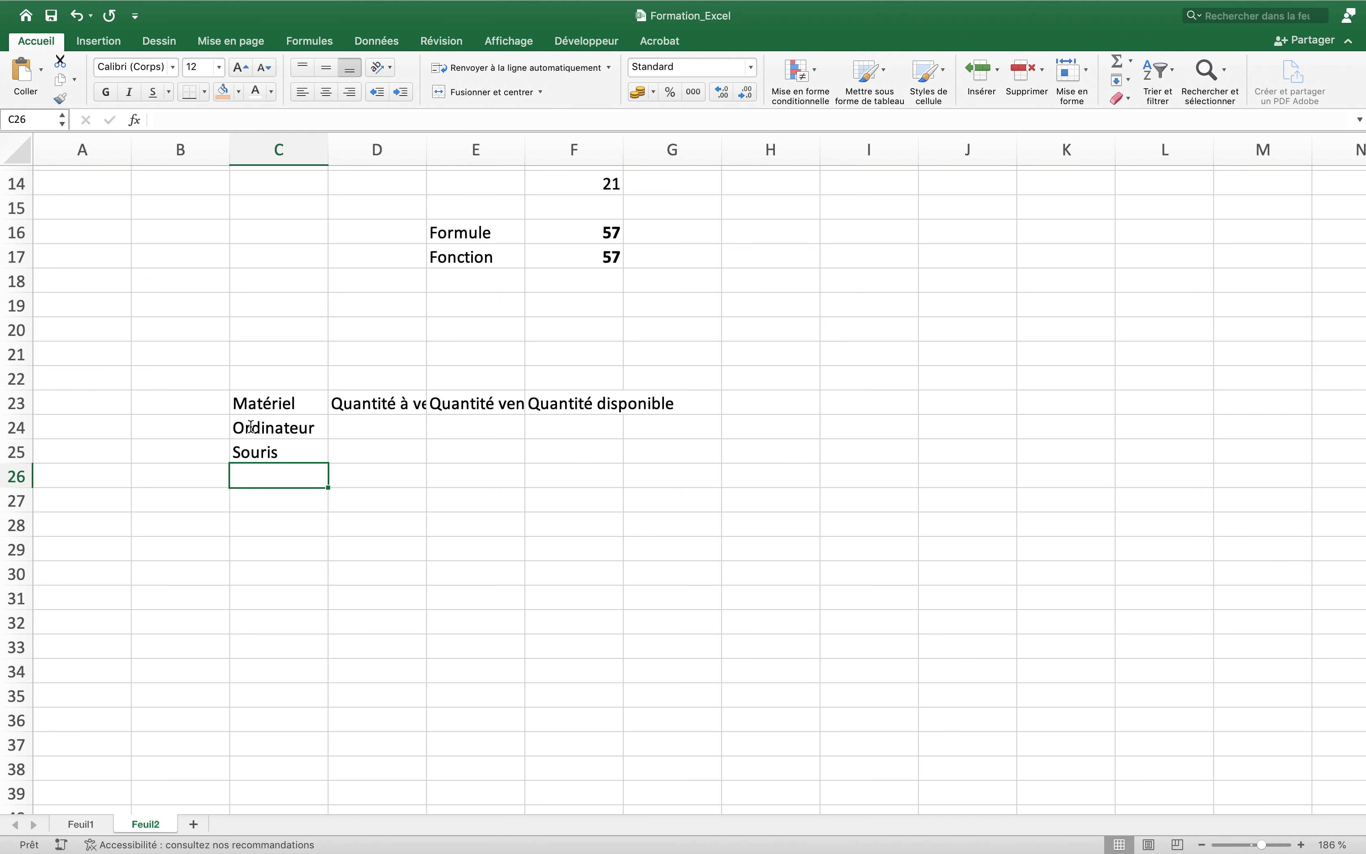
{"action": "type", "text": "Ecran"}
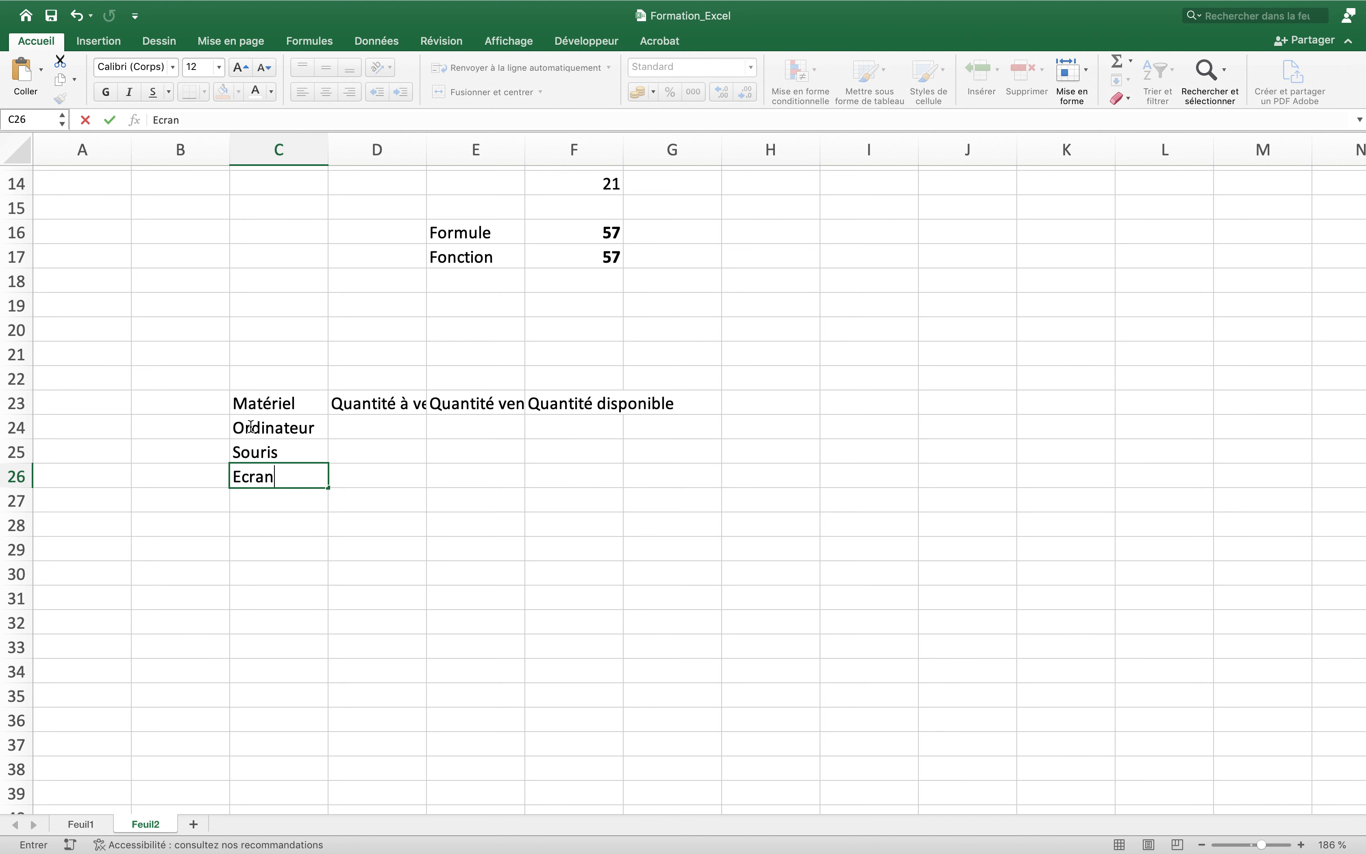
{"action": "key", "text": "Return"}
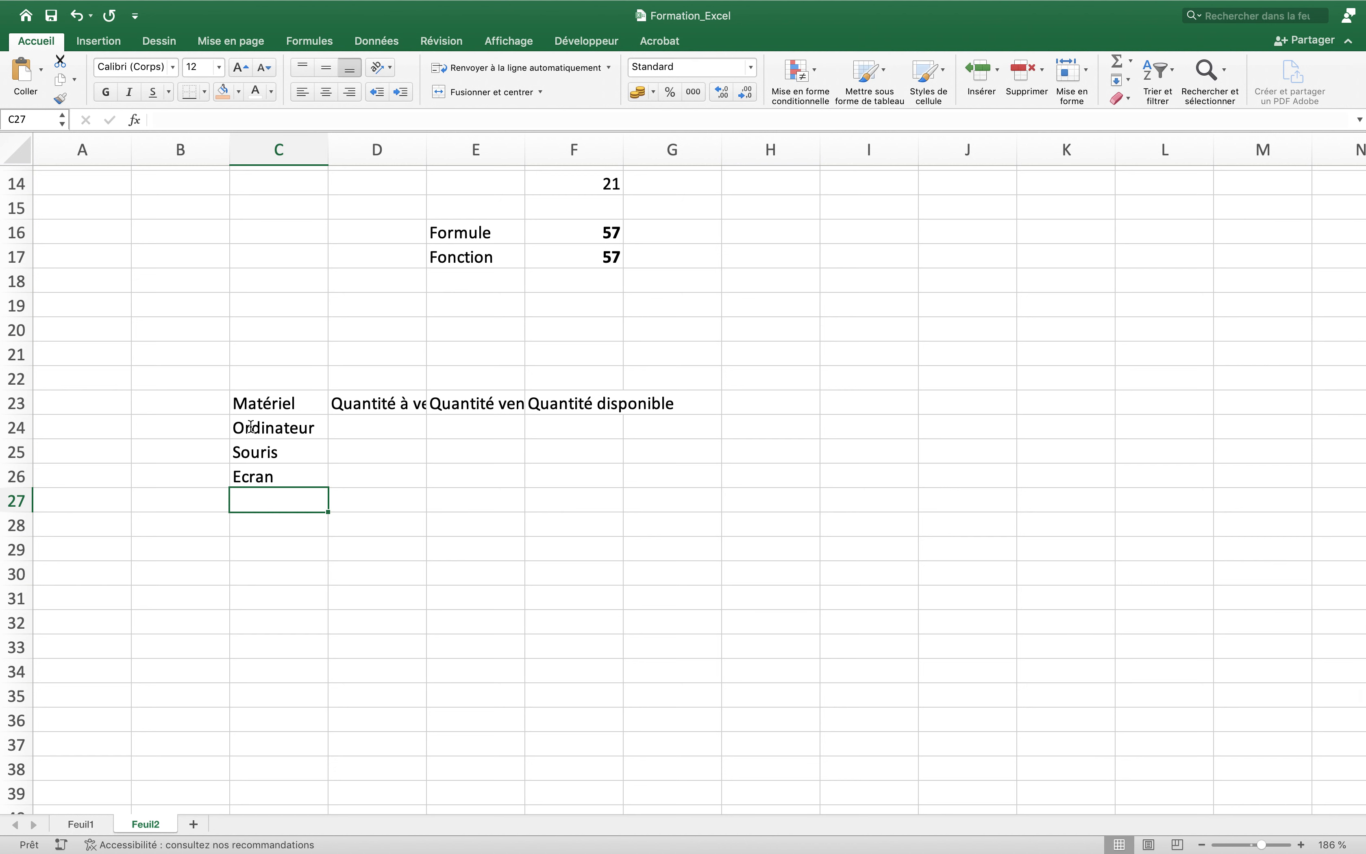
{"action": "type", "text": "Clé usb"}
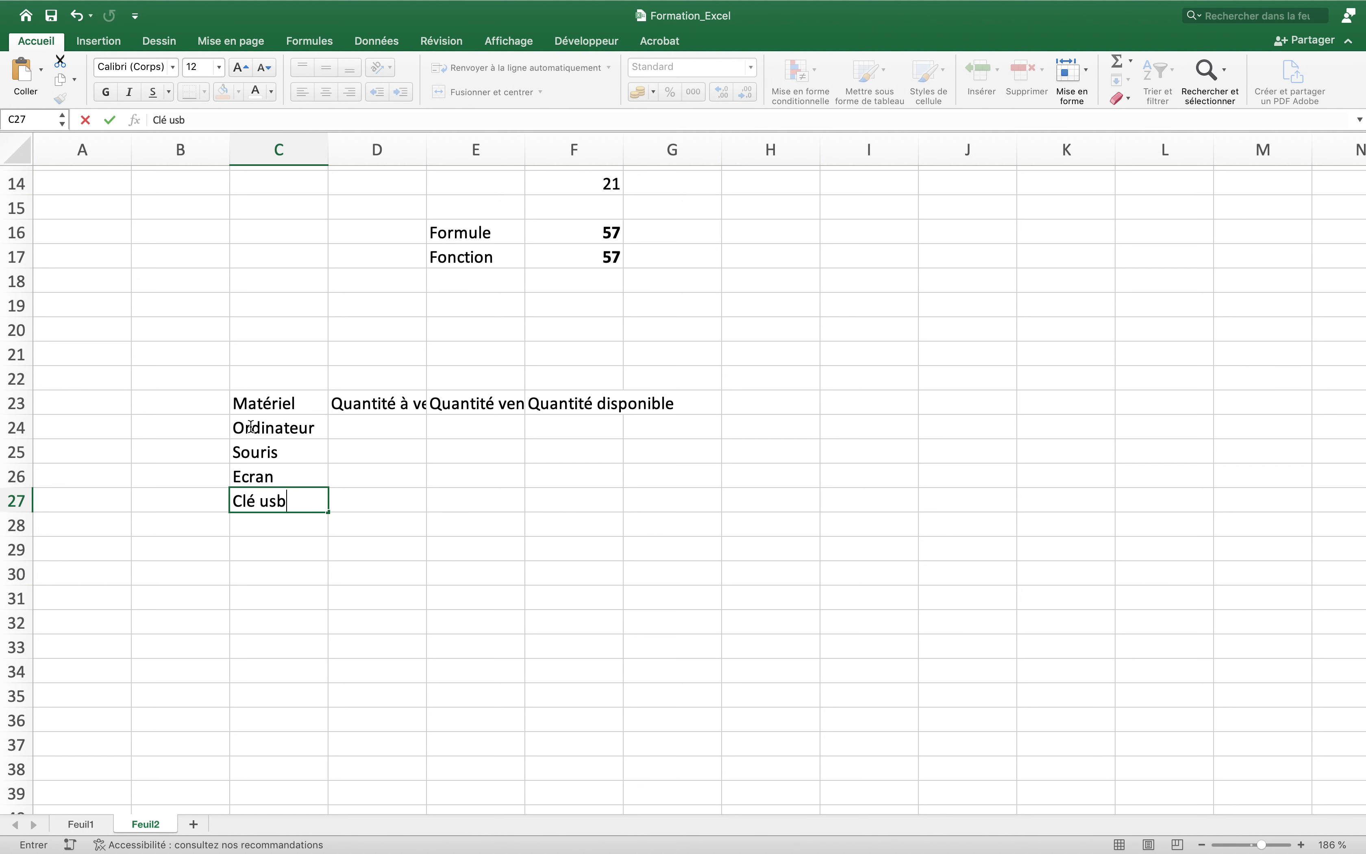
{"action": "key", "text": "Return"}
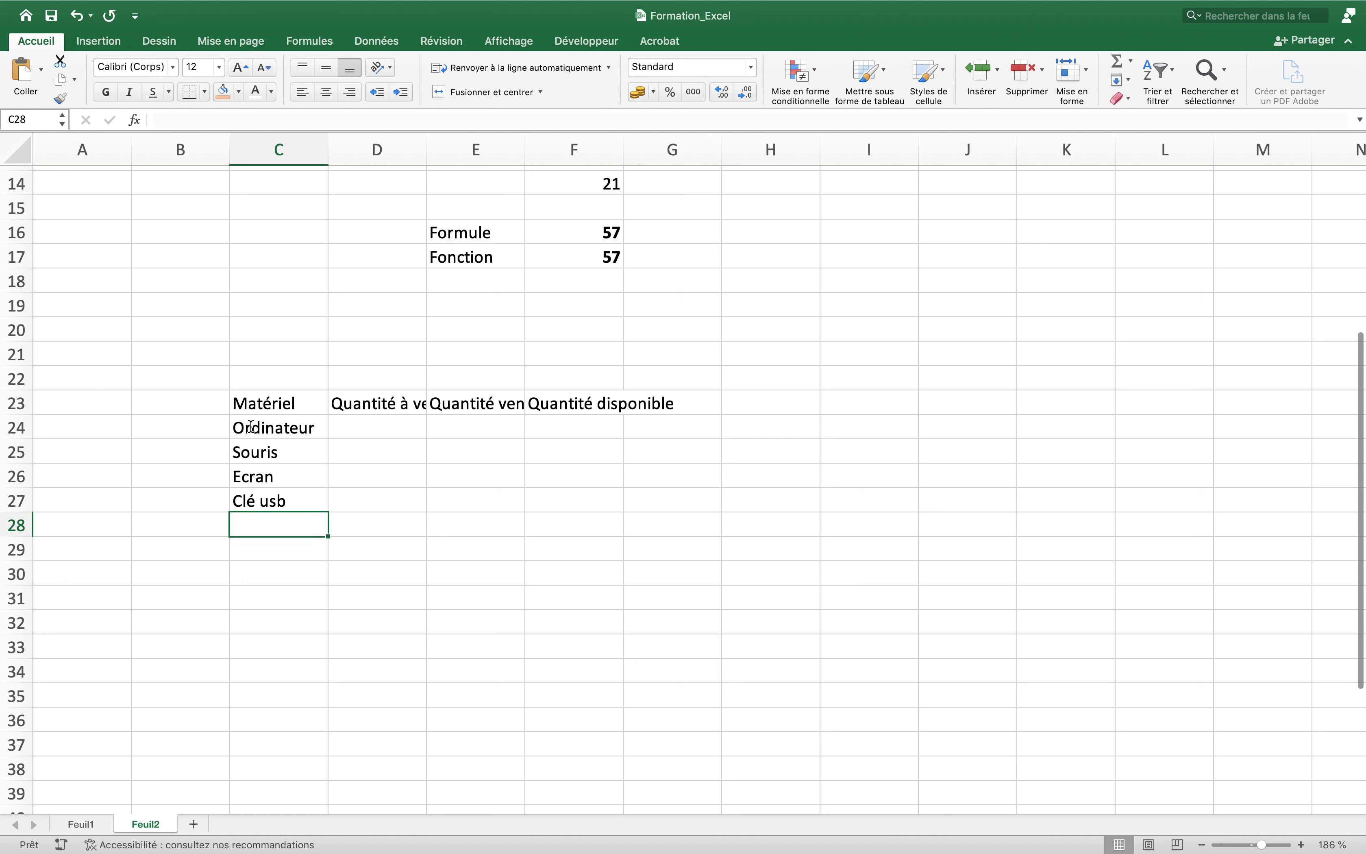
{"action": "type", "text": "H"}
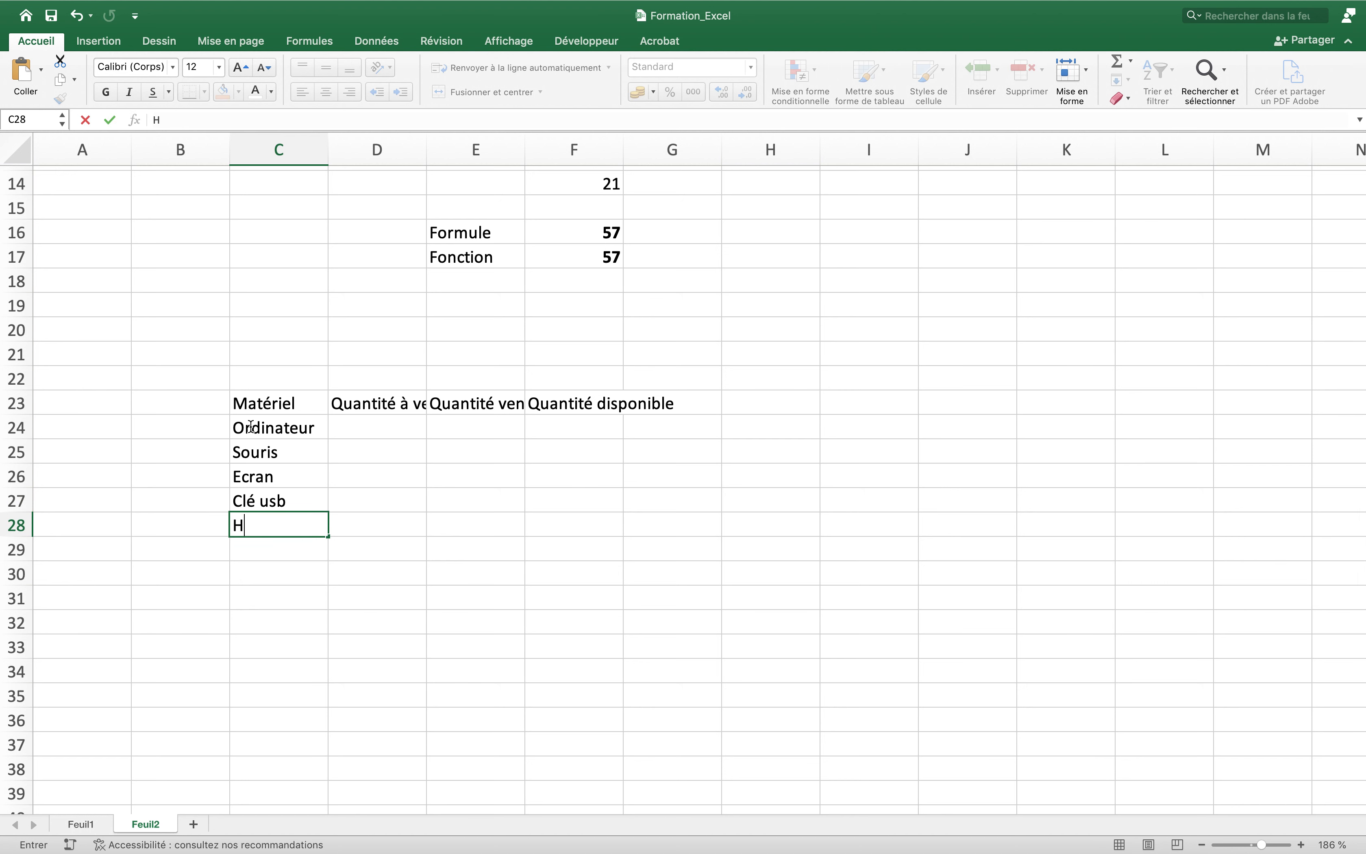
{"action": "type", "text": "auts parleurs"}
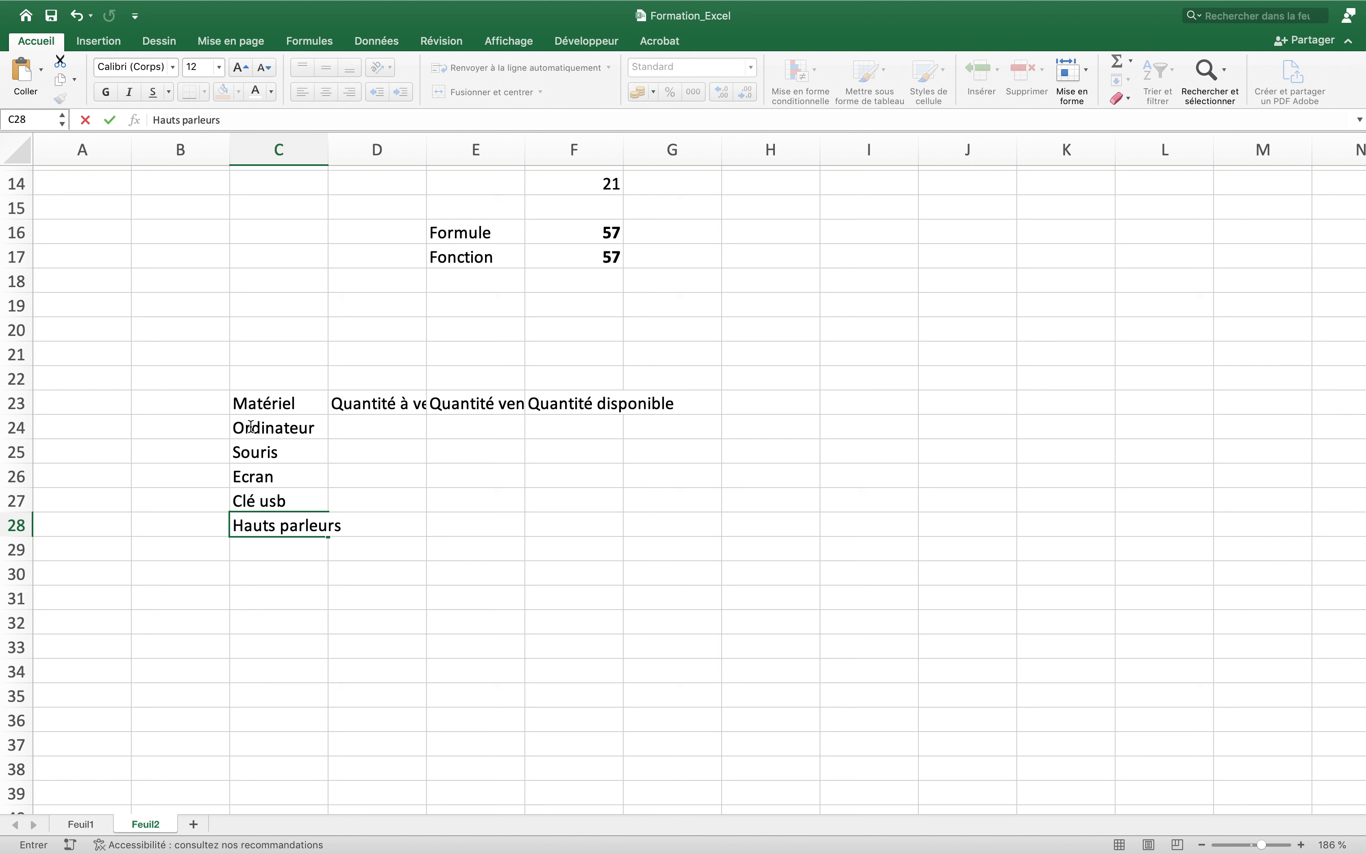
{"action": "key", "text": "Return"}
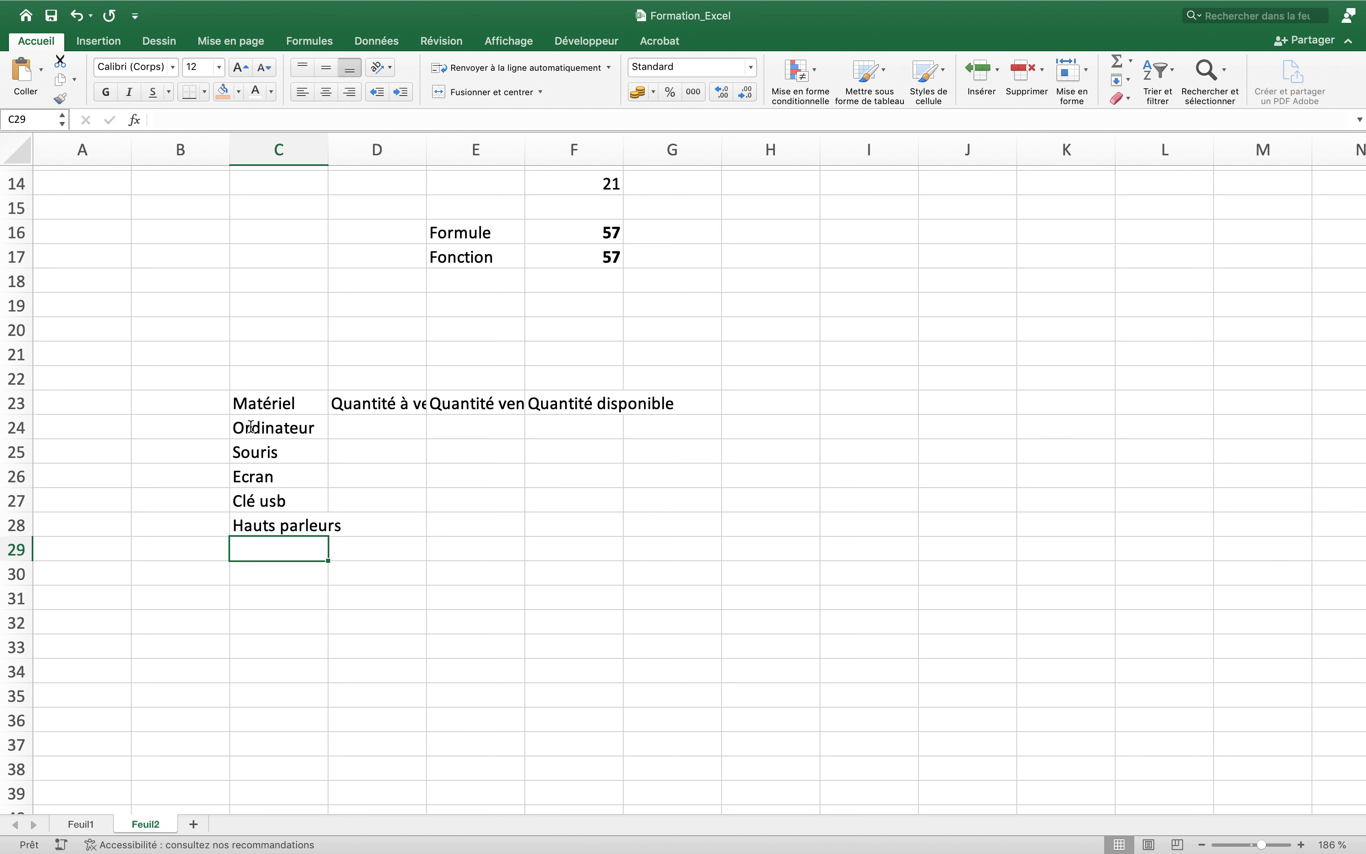
Try widening column D to fit the "Quantité à vendre" heading, and undo the width change.
{"action": "left_click_drag", "start_coordinate": [277, 403], "coordinate": [579, 405]}
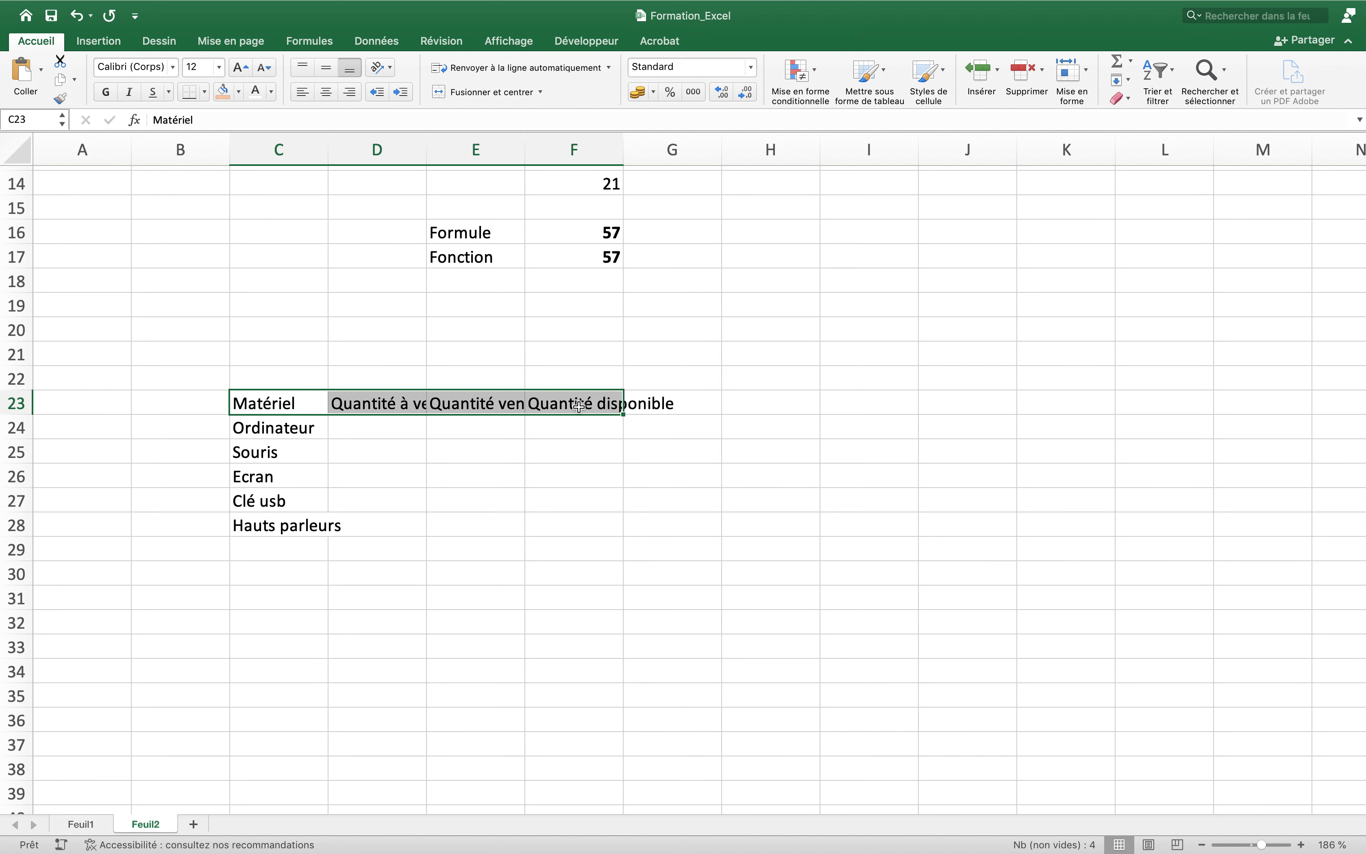
{"action": "left_click", "coordinate": [454, 445]}
{"action": "left_click", "coordinate": [383, 402]}
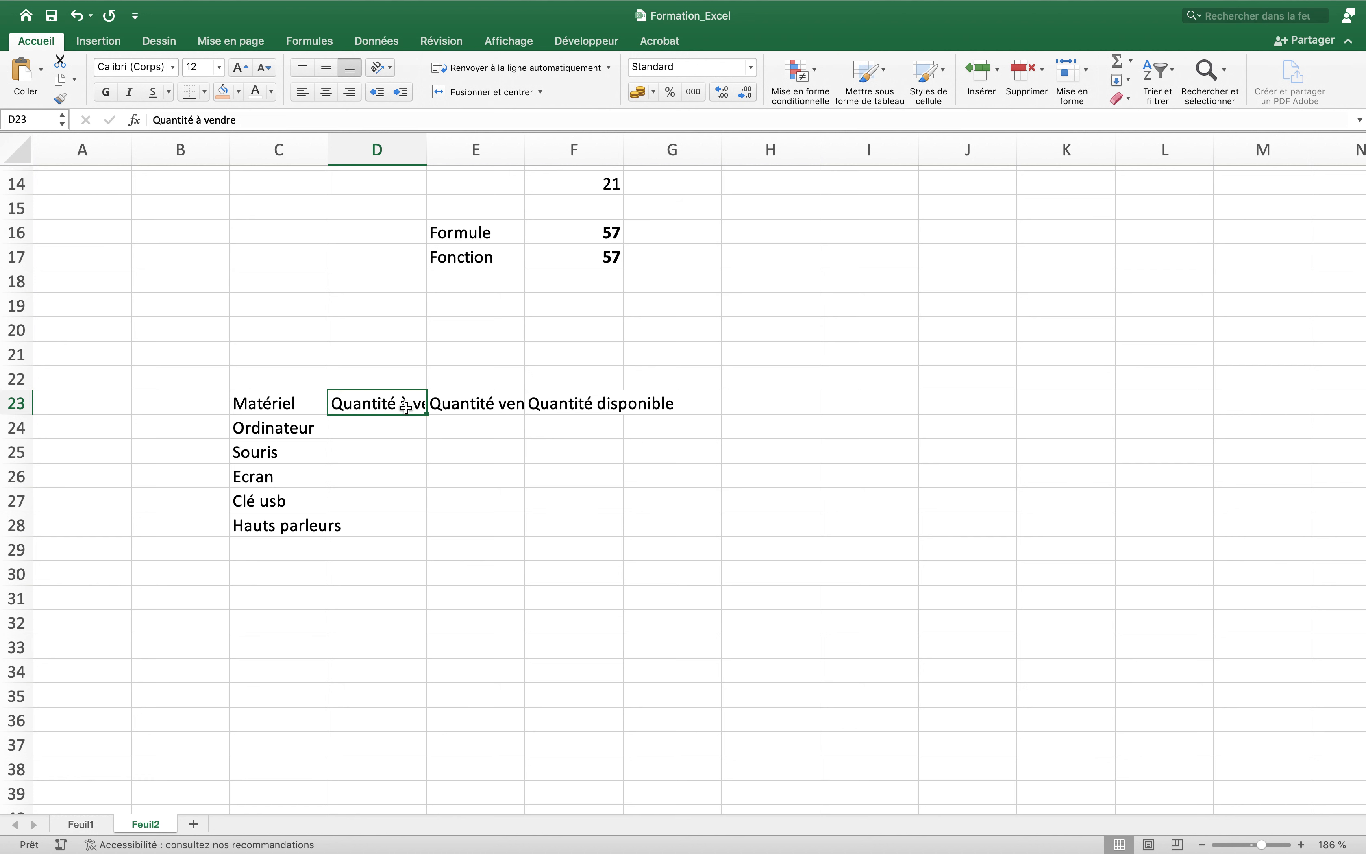
{"action": "left_click_drag", "start_coordinate": [427, 151], "coordinate": [499, 152]}
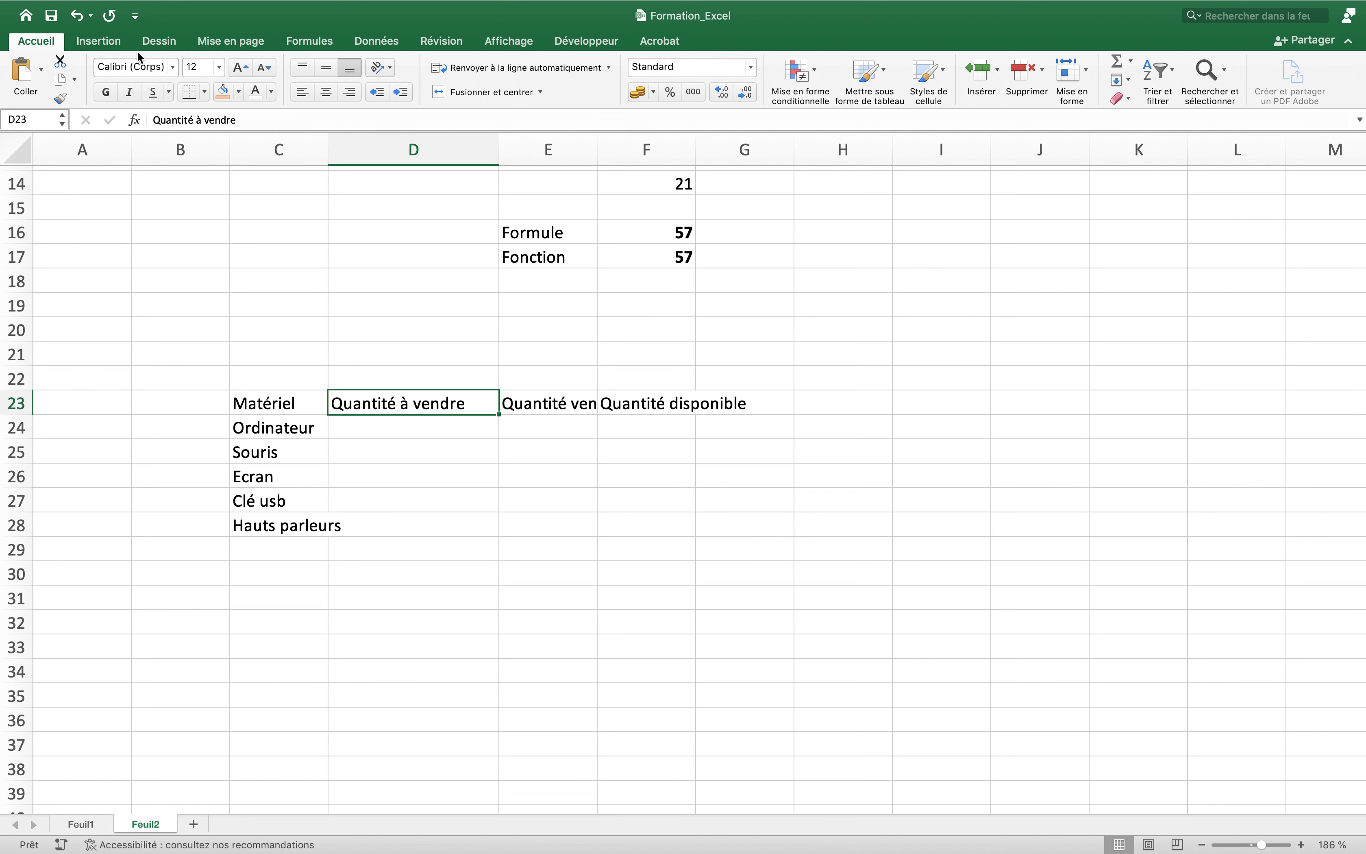
{"action": "left_click", "coordinate": [79, 21]}
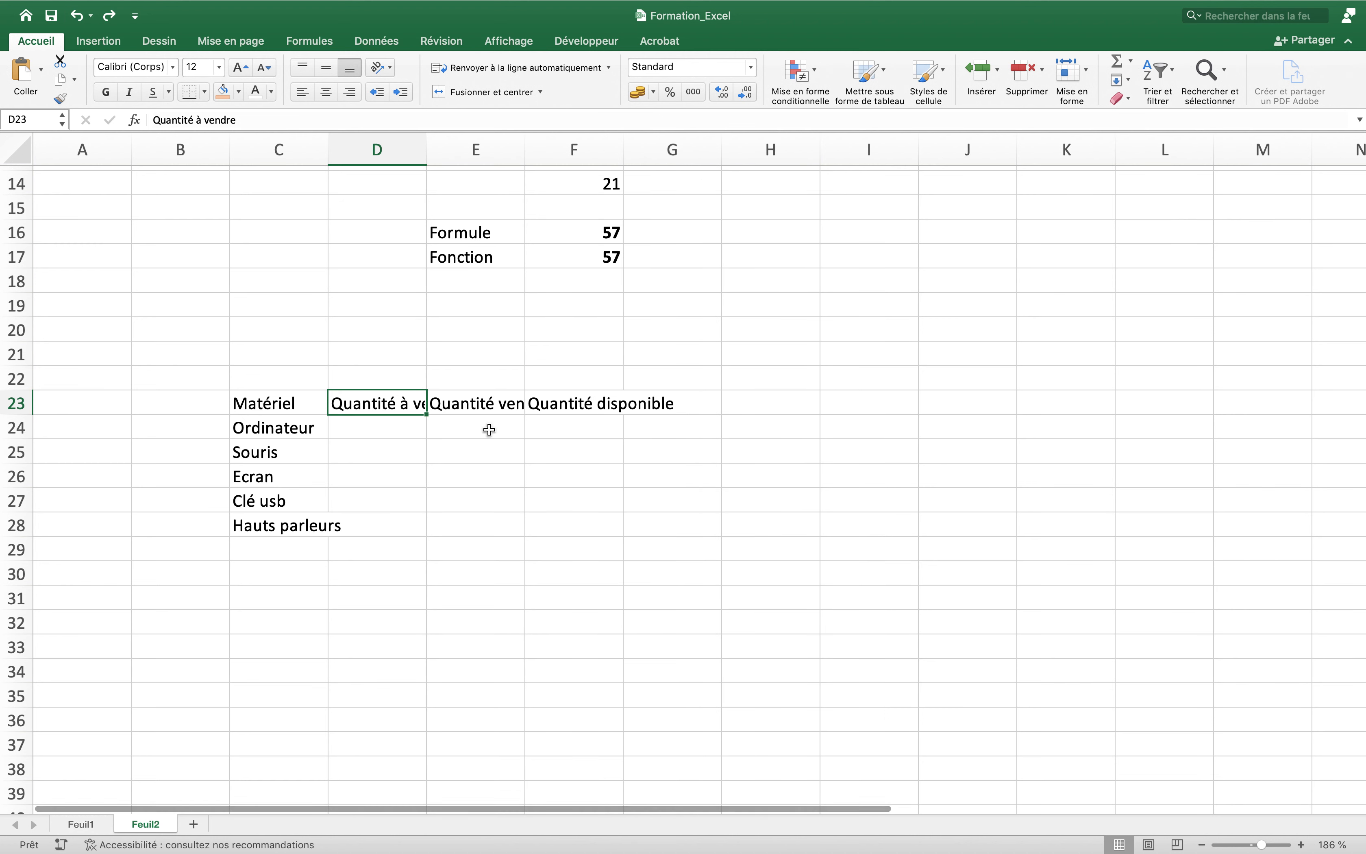
Apply automatic text wrapping to the table headings in C23:F23.
{"action": "left_click", "coordinate": [300, 406]}
{"action": "left_click_drag", "start_coordinate": [301, 406], "coordinate": [585, 395]}
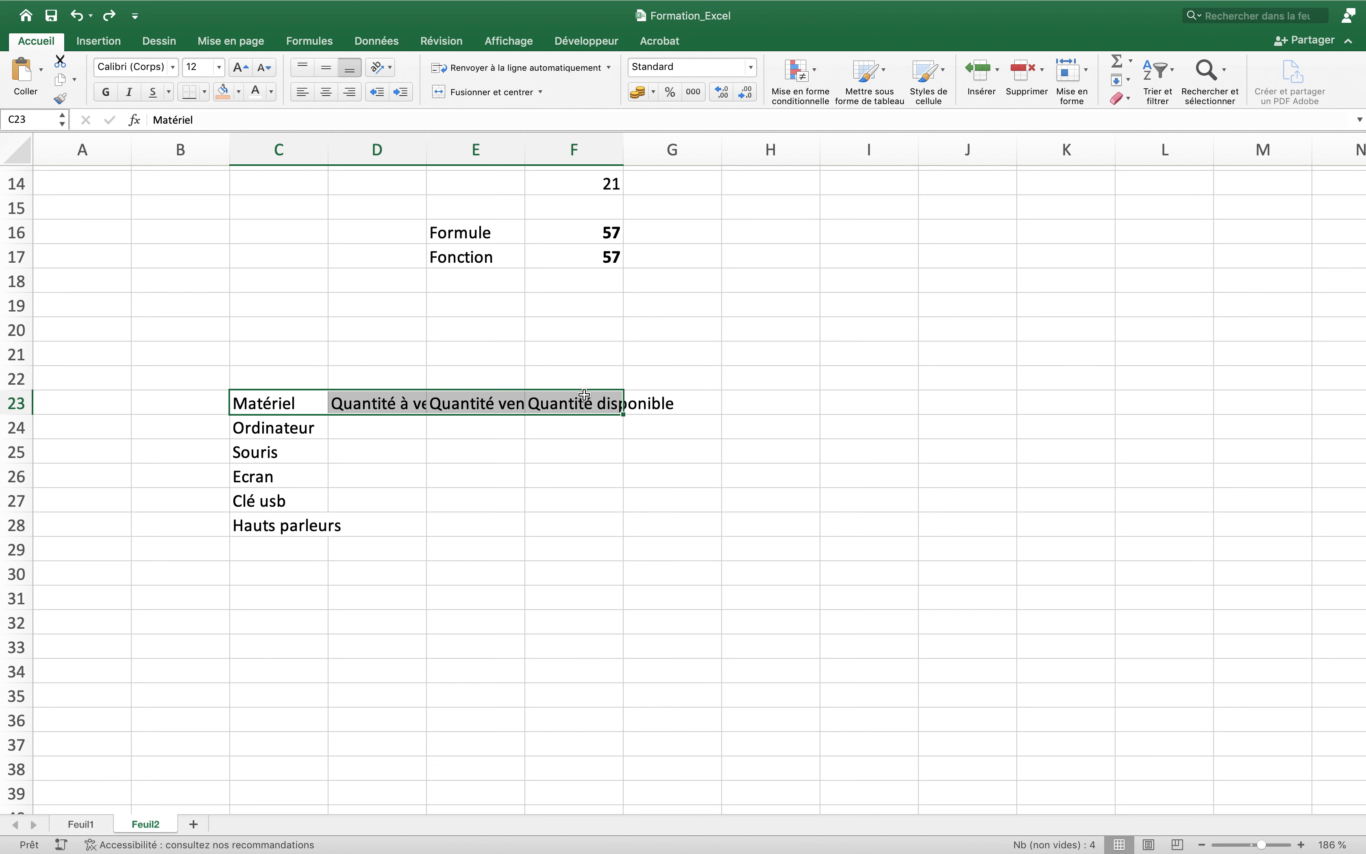
{"action": "left_click", "coordinate": [492, 71]}
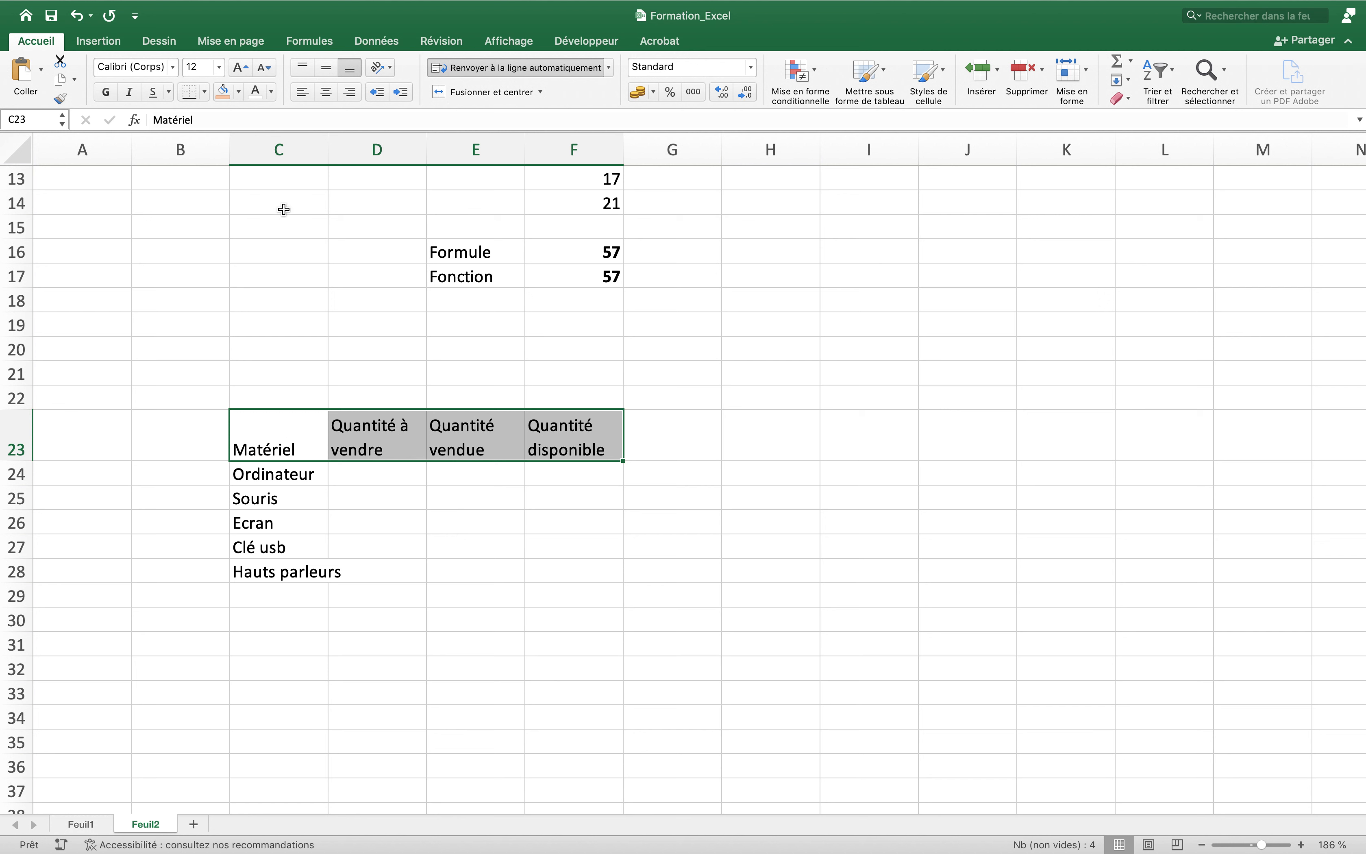
Make the headings in C23:F23 bold and centre them horizontally and vertically.
{"action": "left_click", "coordinate": [329, 94]}
{"action": "left_click", "coordinate": [106, 92]}
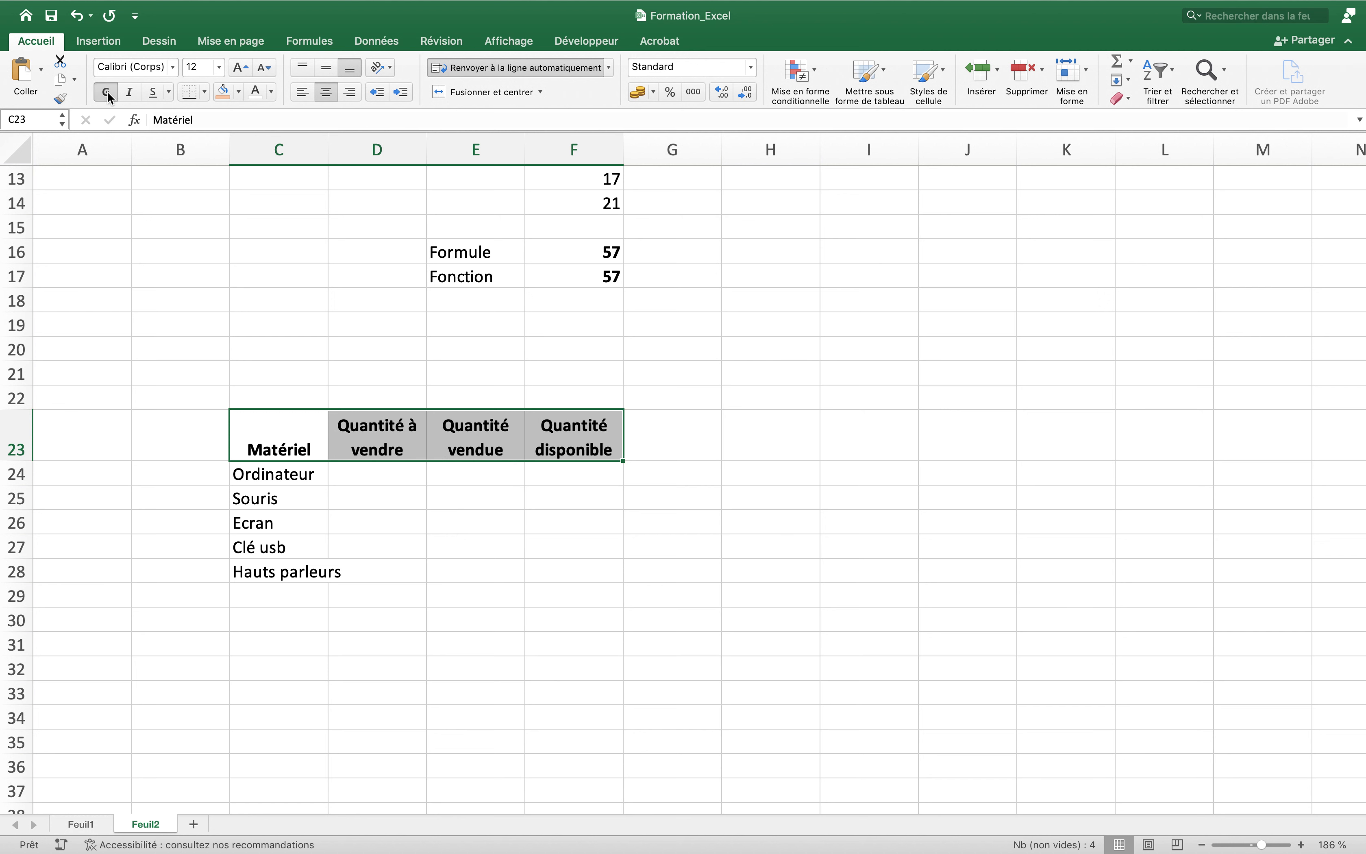
{"action": "left_click", "coordinate": [333, 71]}
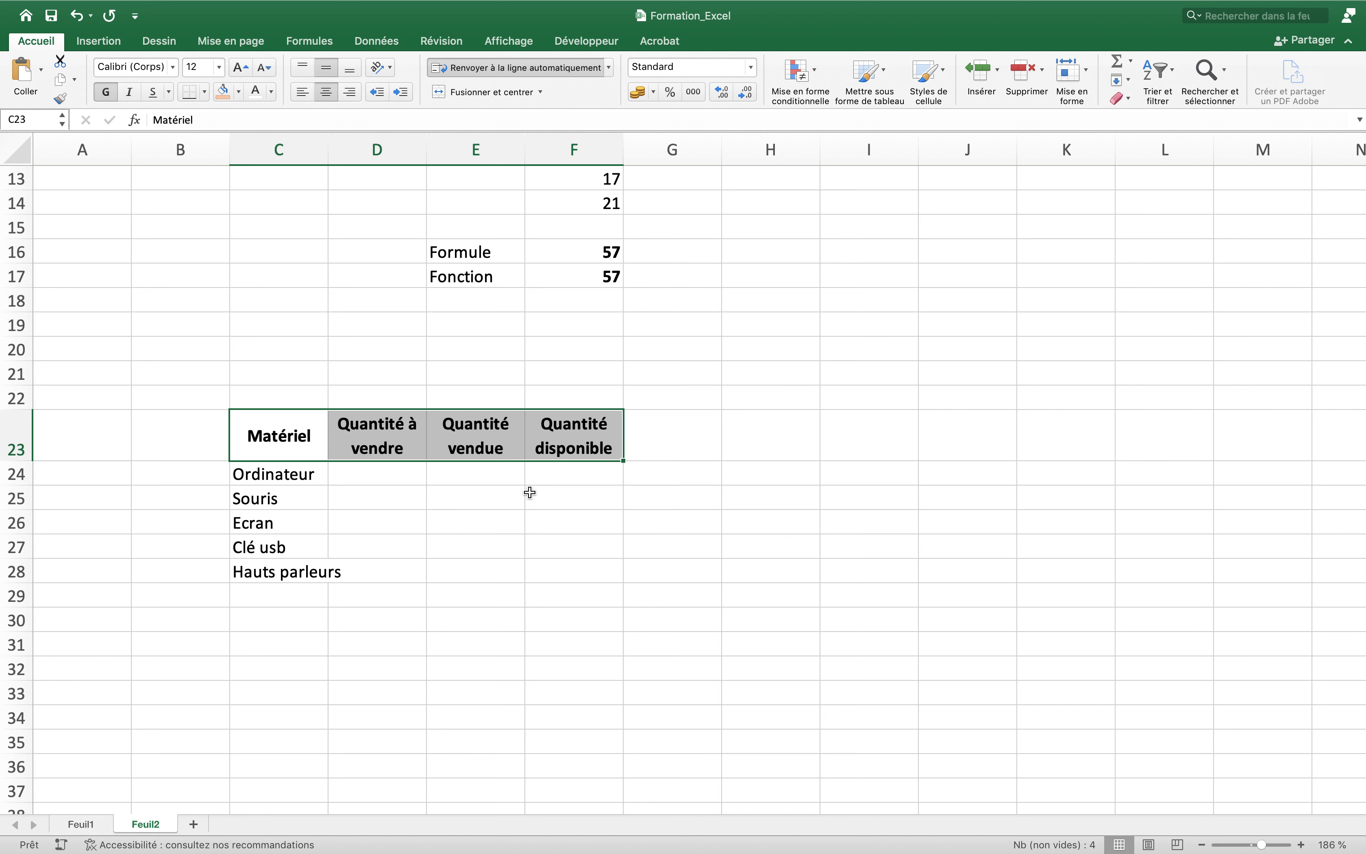
Widen column C so that the "Hauts parleurs" entry fits inside its cell.
{"action": "left_click", "coordinate": [484, 495]}
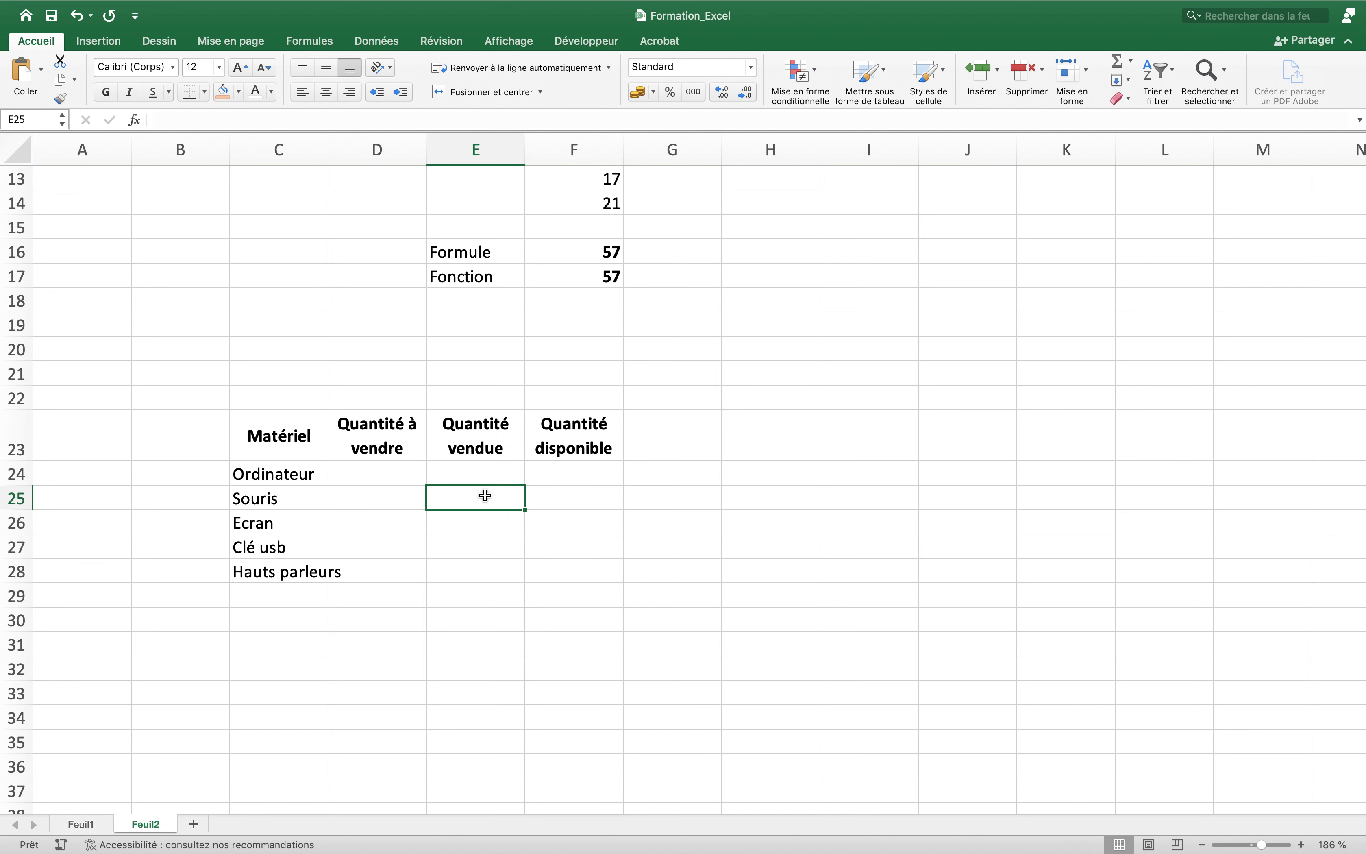
{"action": "scroll", "coordinate": [485, 495], "scroll_direction": "down", "scroll_amount": 1}
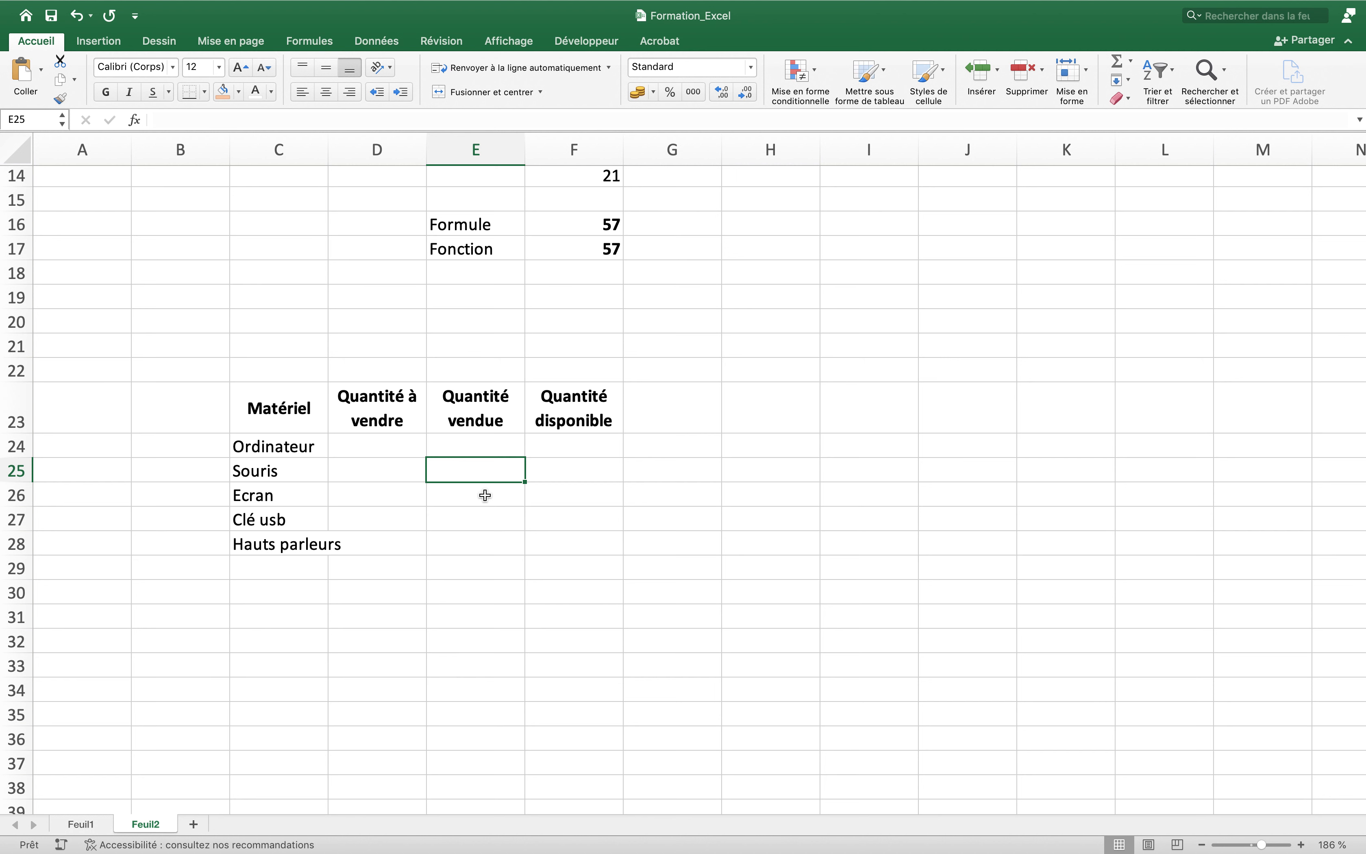
{"action": "left_click_drag", "start_coordinate": [329, 149], "coordinate": [369, 150]}
Fill the "Quantité à vendre" cells D24:D28 with 15, 32, 17, 58 and 4.
{"action": "left_click", "coordinate": [445, 451]}
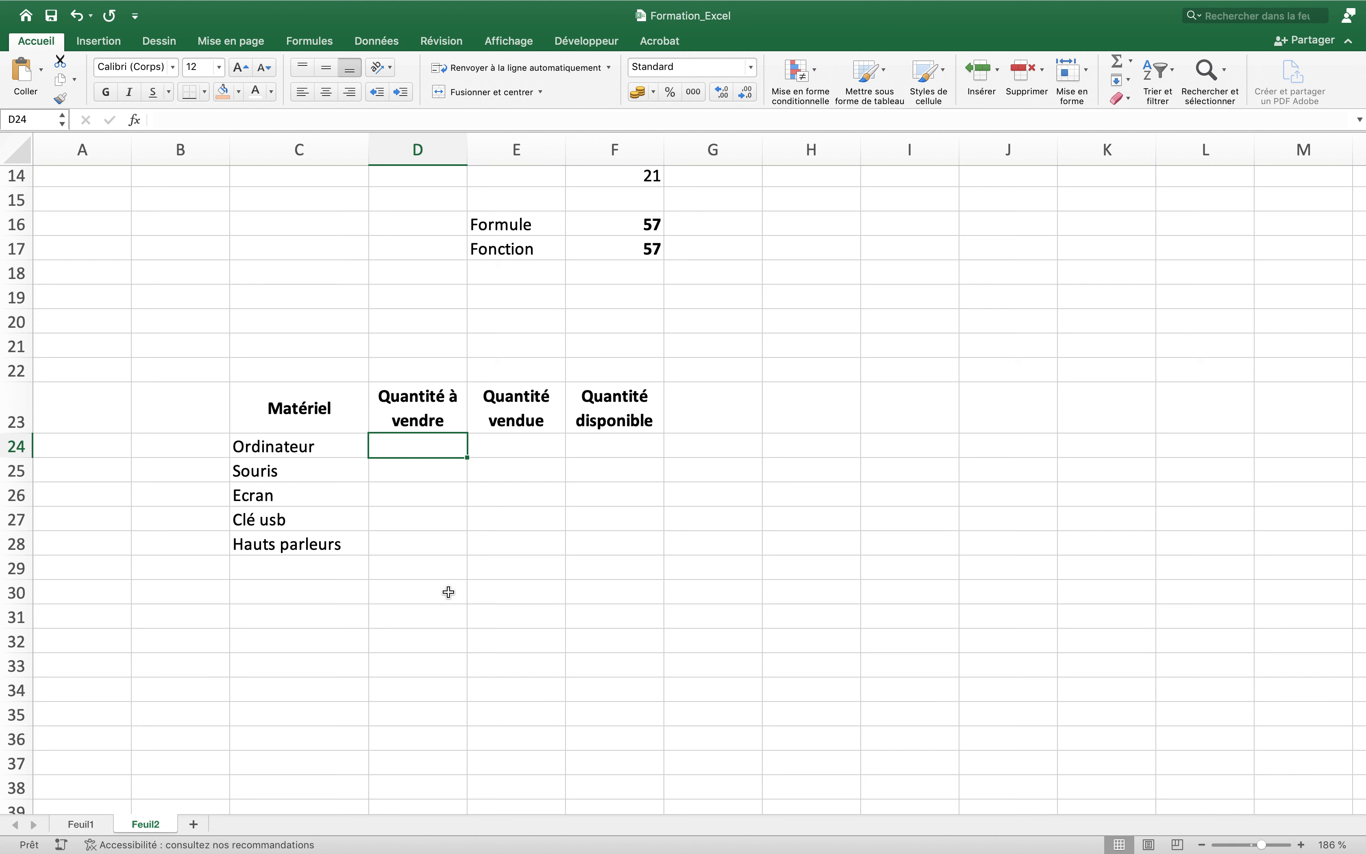
{"action": "type", "text": "15"}
{"action": "key", "text": "Return"}
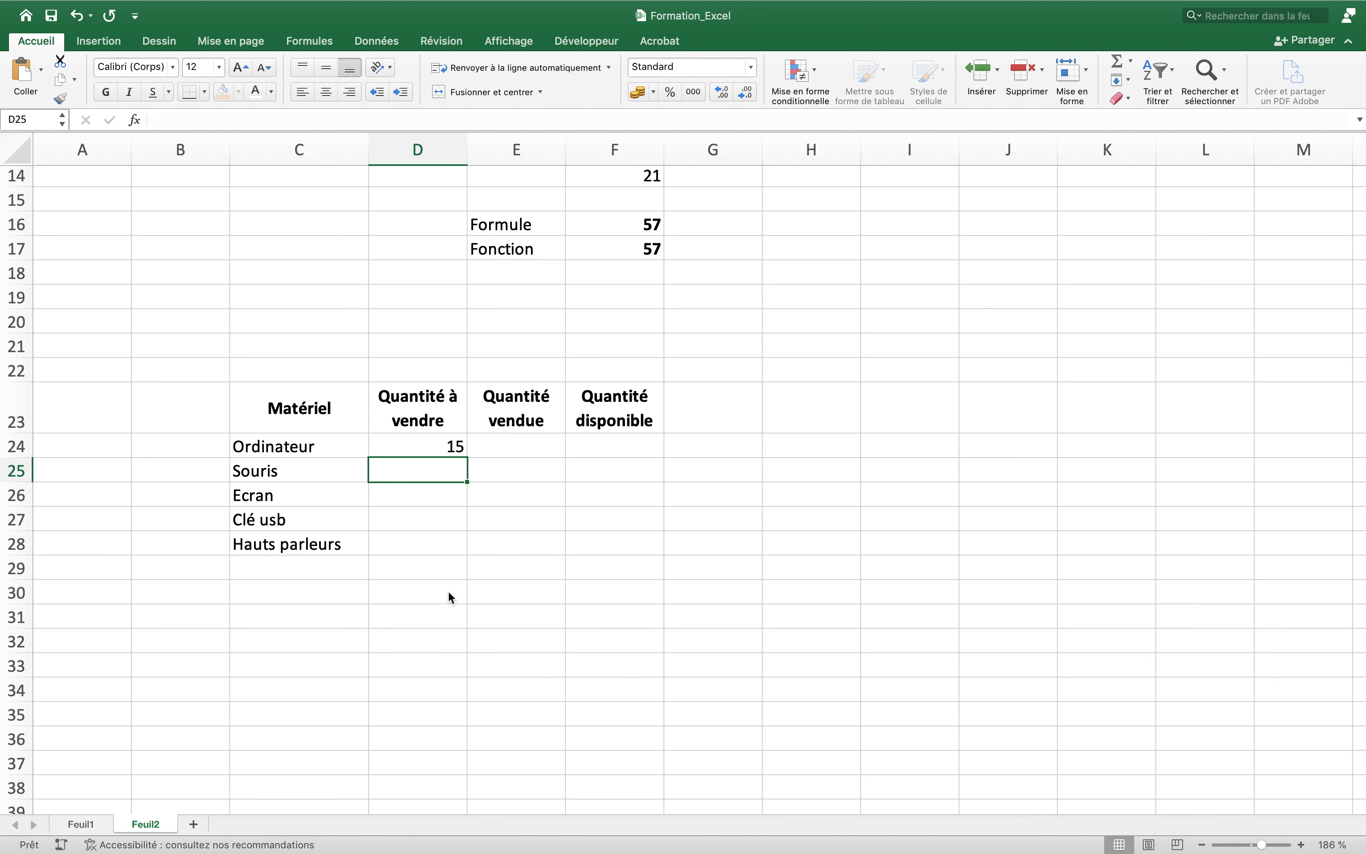
{"action": "type", "text": "32"}
{"action": "key", "text": "Return"}
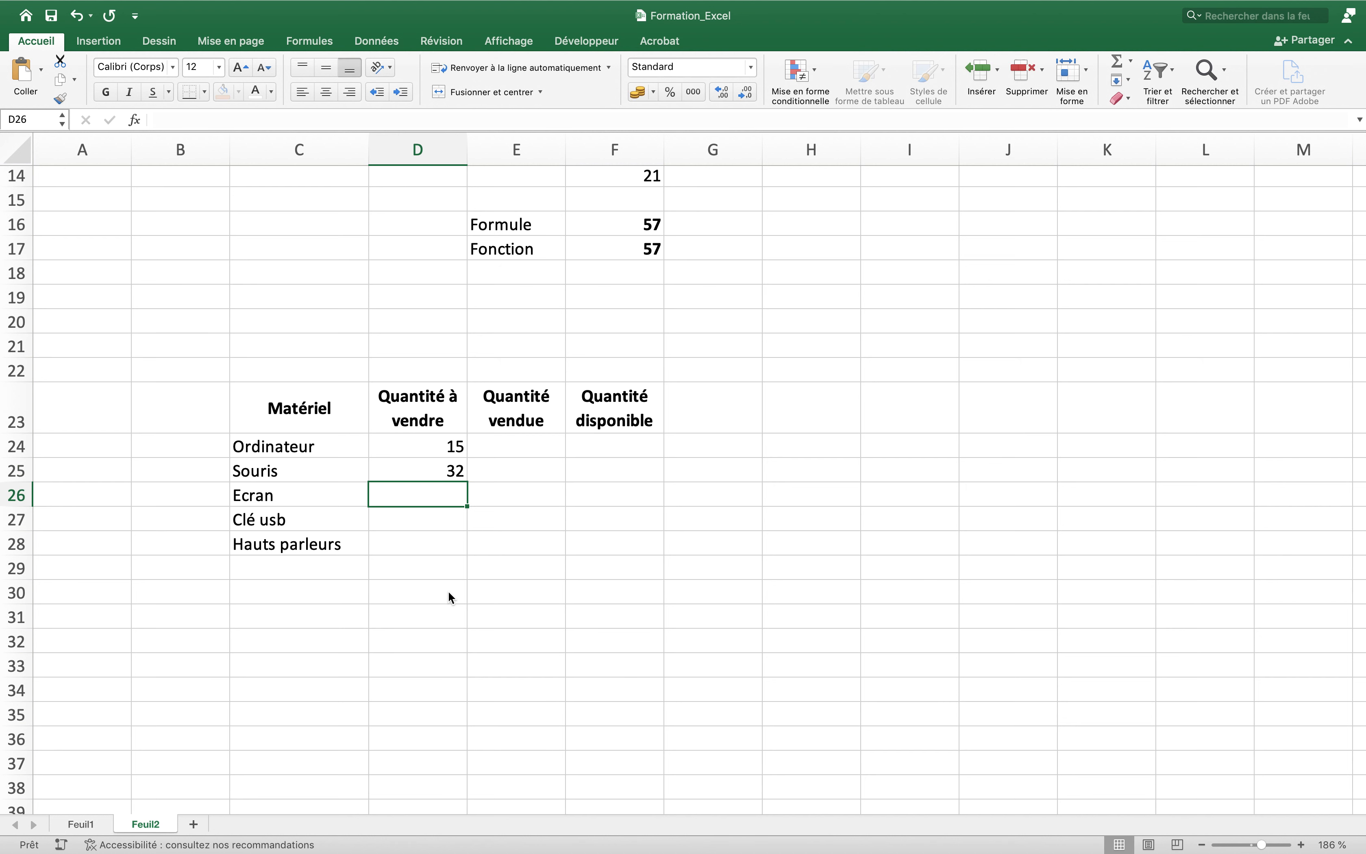
{"action": "type", "text": "17"}
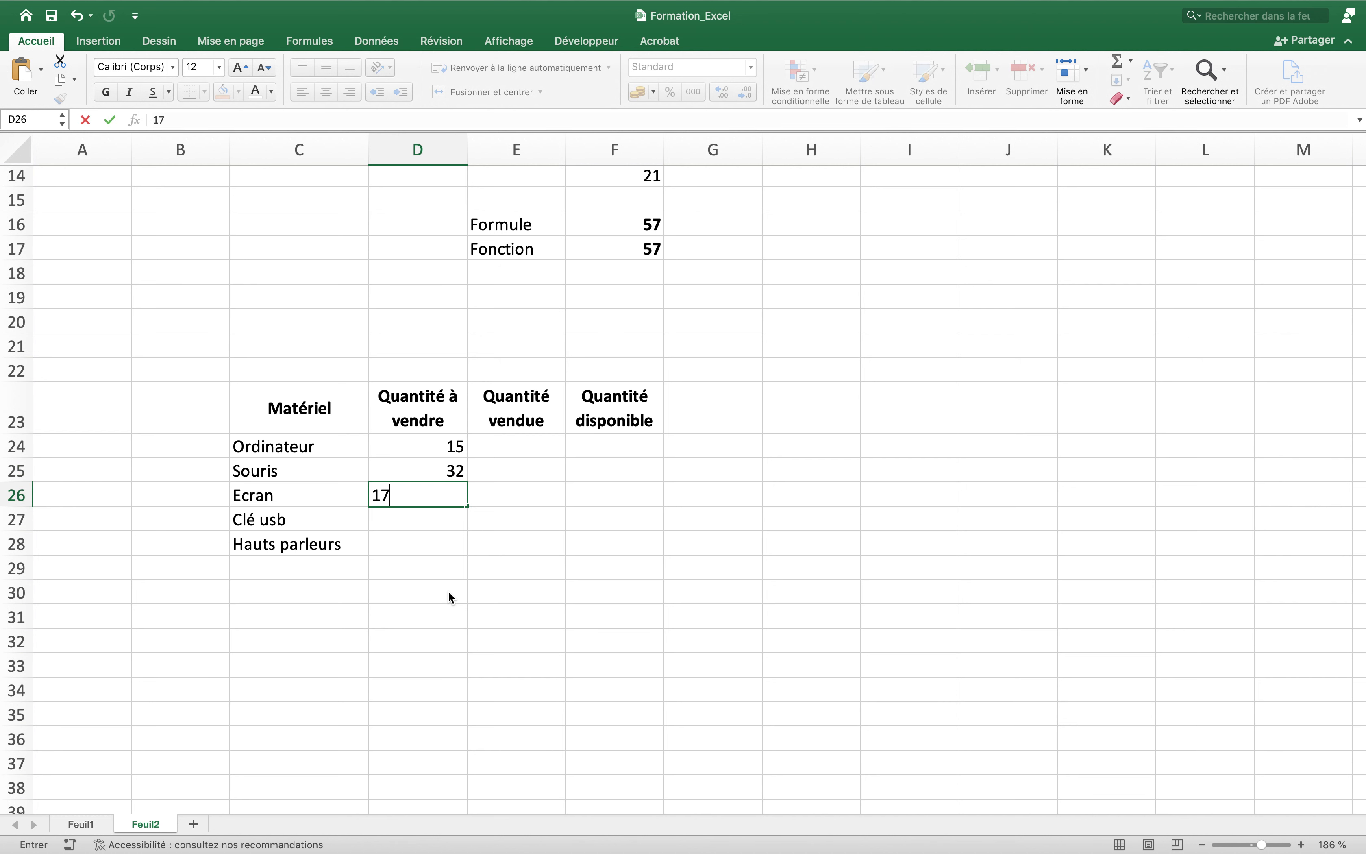
{"action": "key", "text": "Return"}
{"action": "type", "text": "58"}
{"action": "key", "text": "Return"}
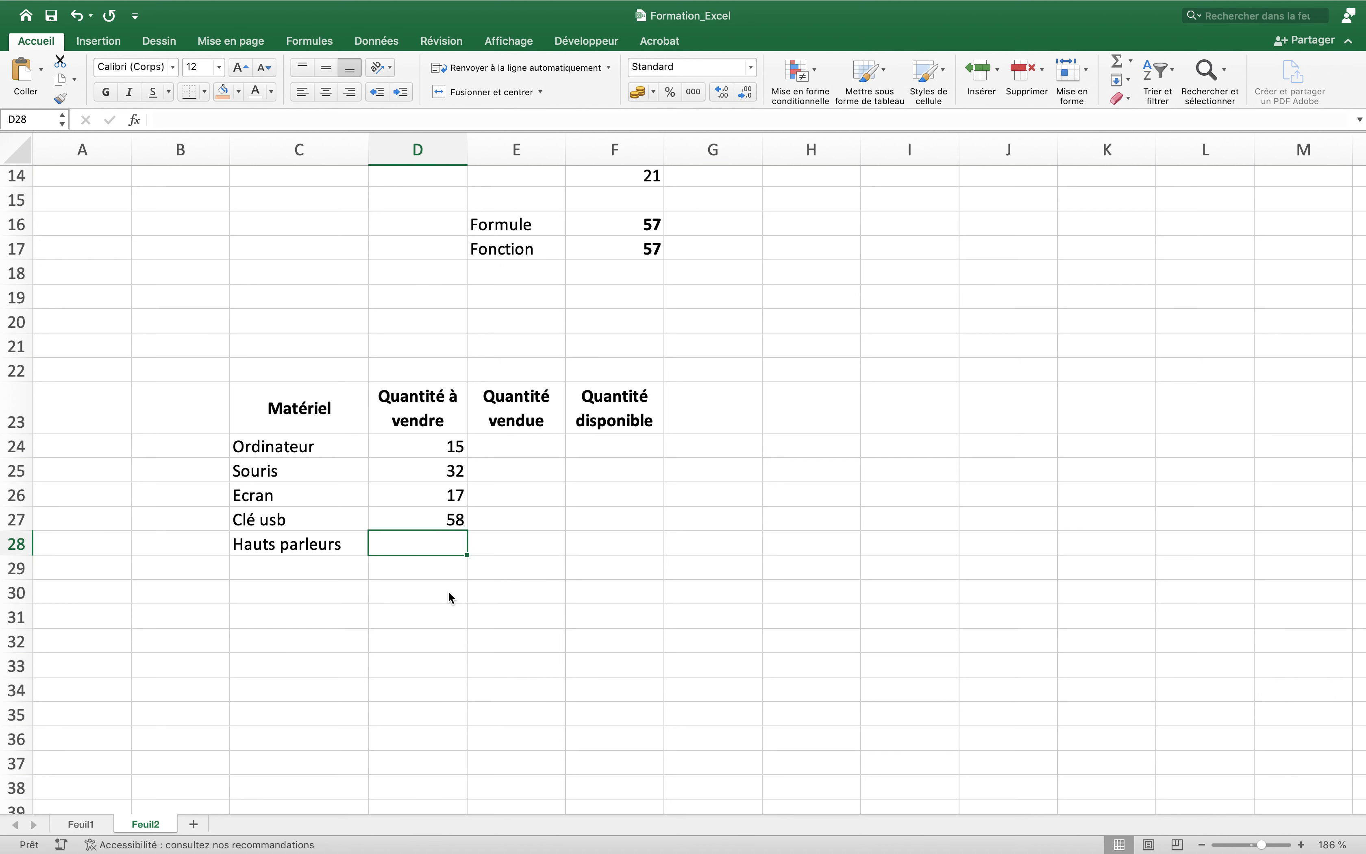
{"action": "type", "text": "4"}
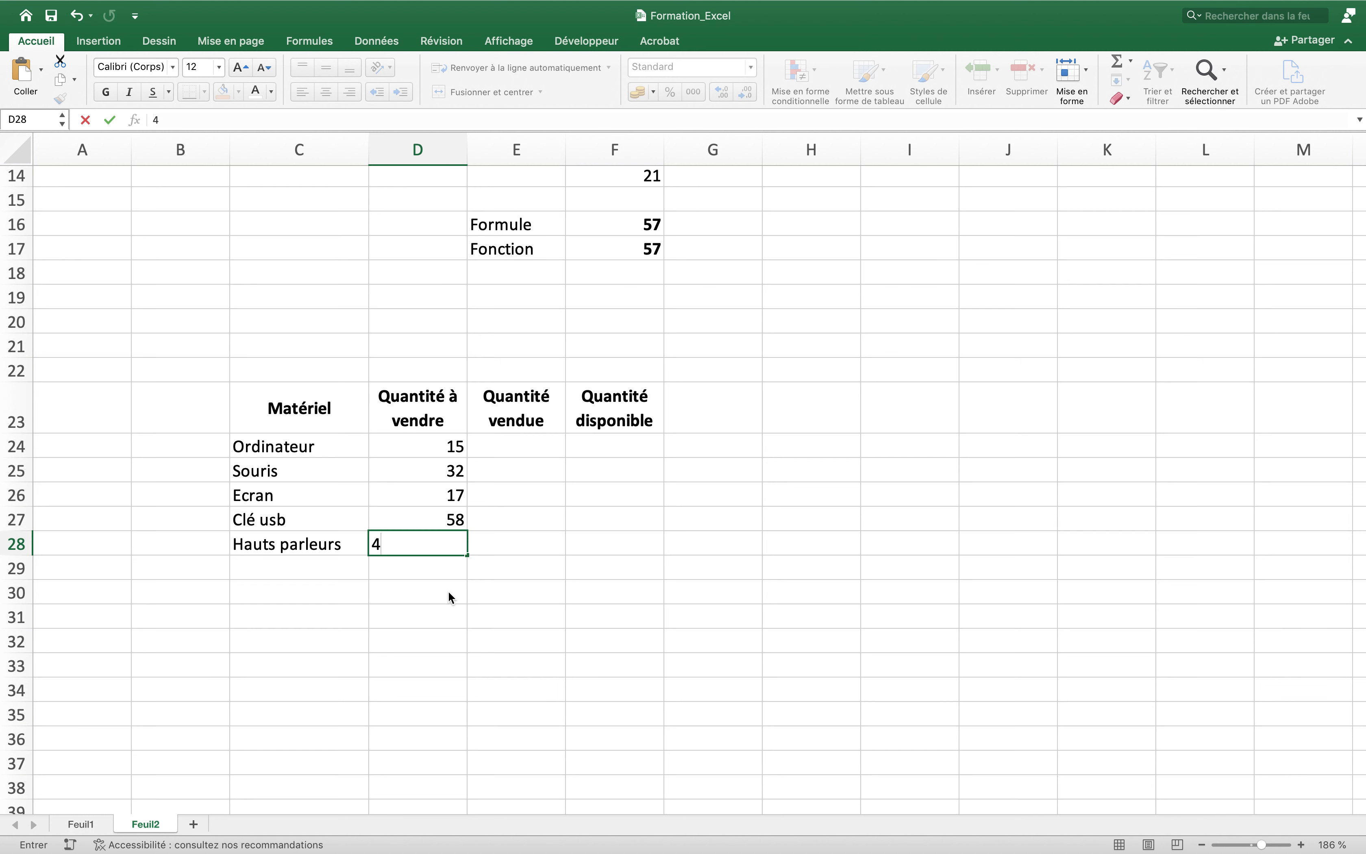
{"action": "key", "text": "Return"}
Fill the "Quantité vendue" cells E24:E28 with 13, 27, 3, 47 and 3.
{"action": "left_click", "coordinate": [525, 449]}
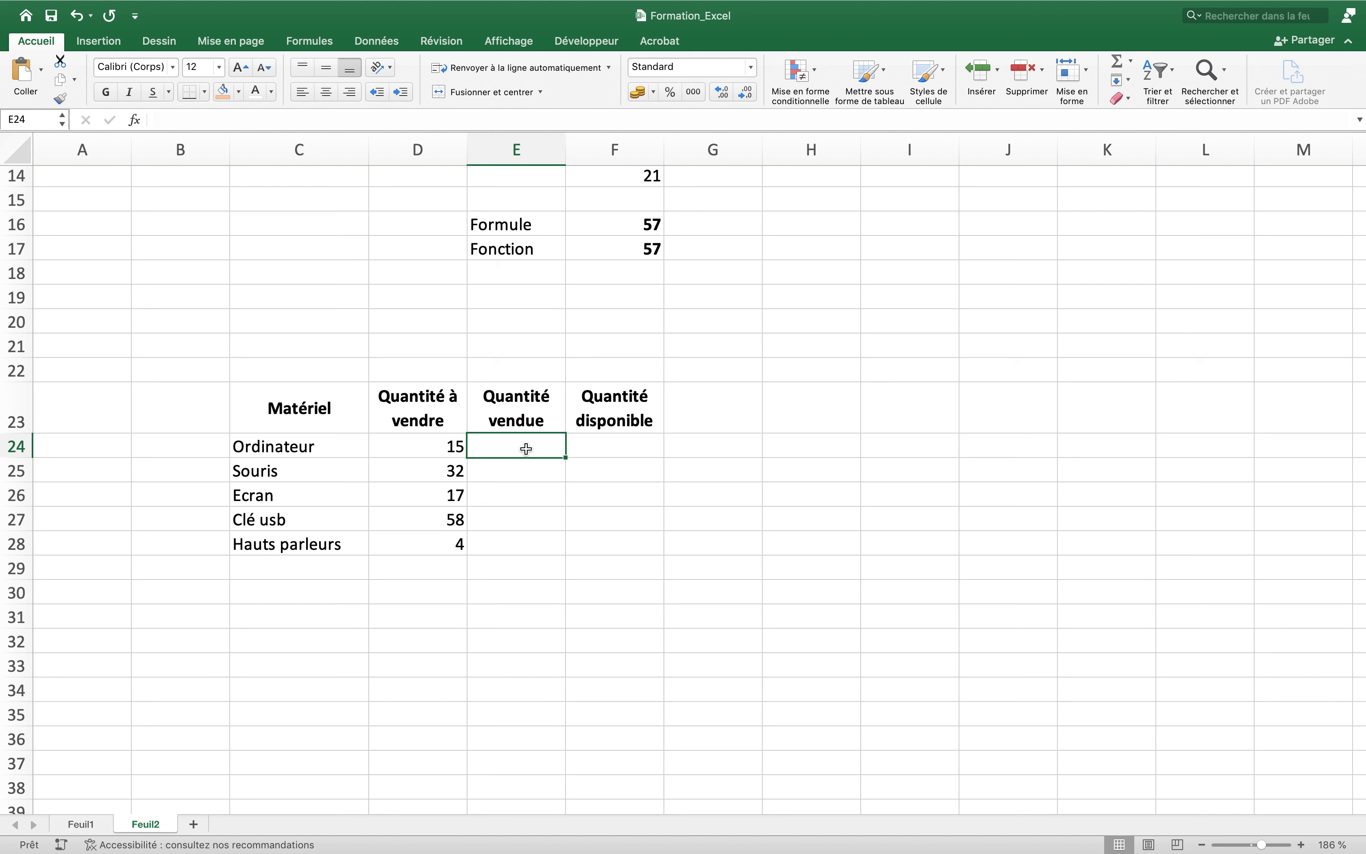
{"action": "type", "text": "13"}
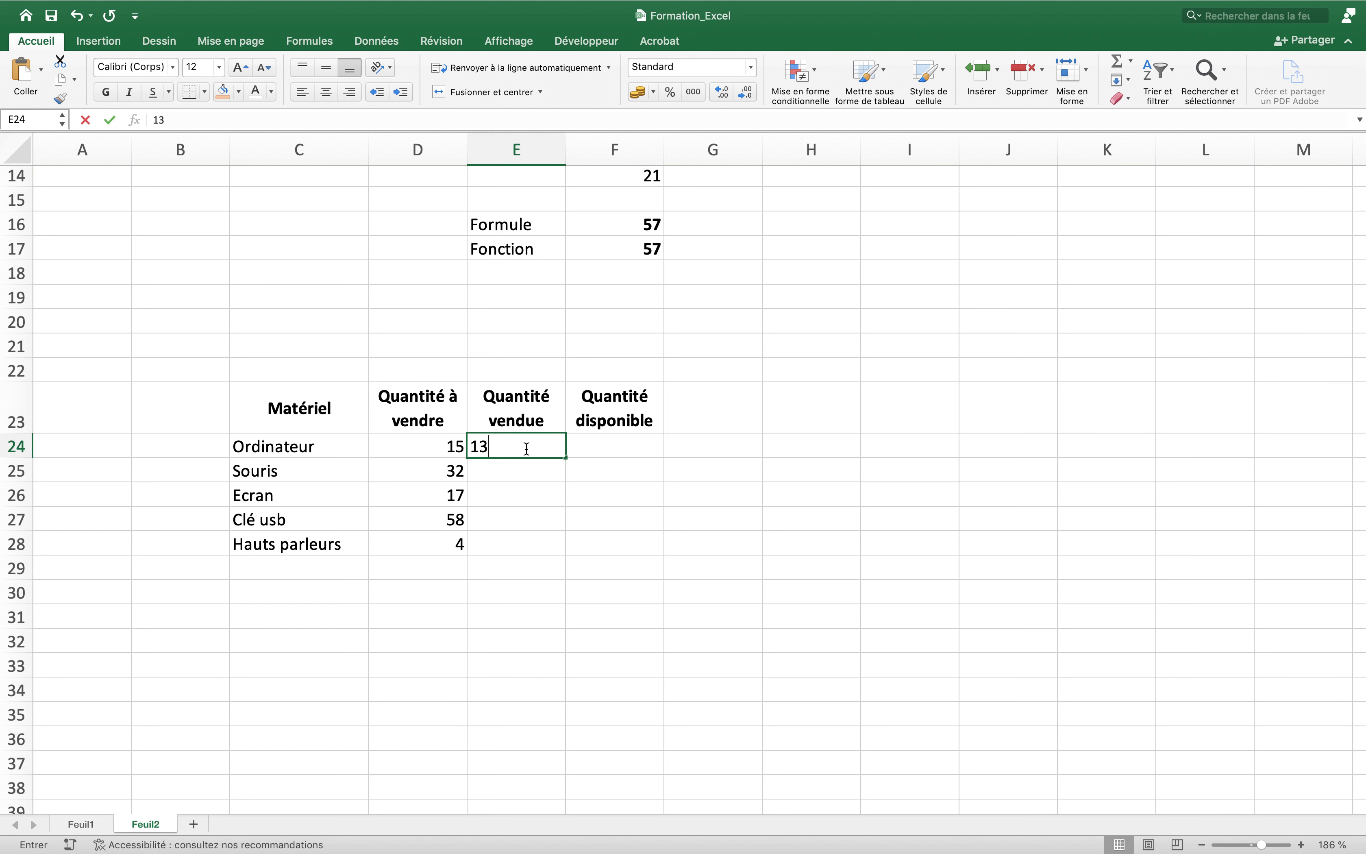
{"action": "key", "text": "Return"}
{"action": "type", "text": "27"}
{"action": "key", "text": "Return"}
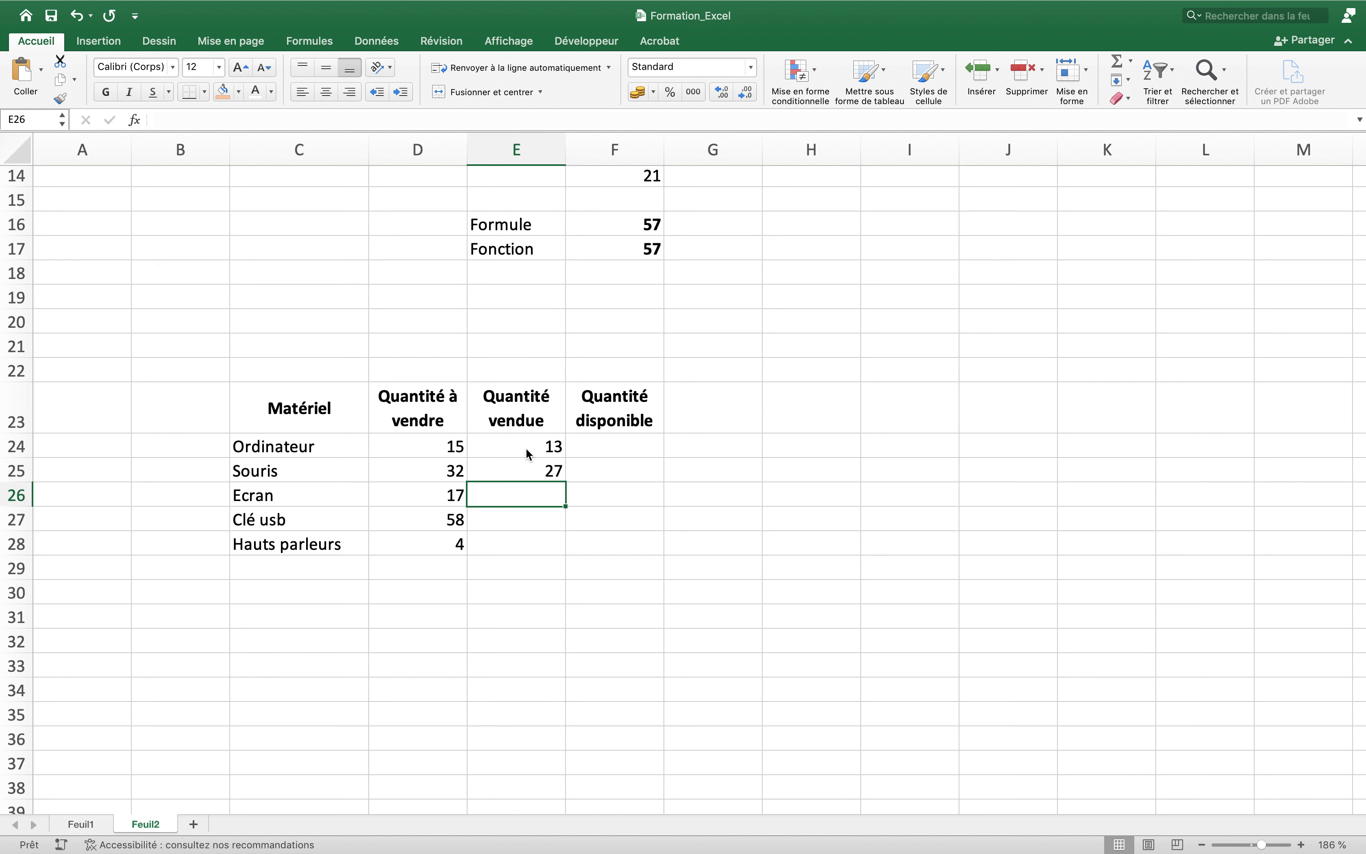
{"action": "type", "text": "3"}
{"action": "key", "text": "Return"}
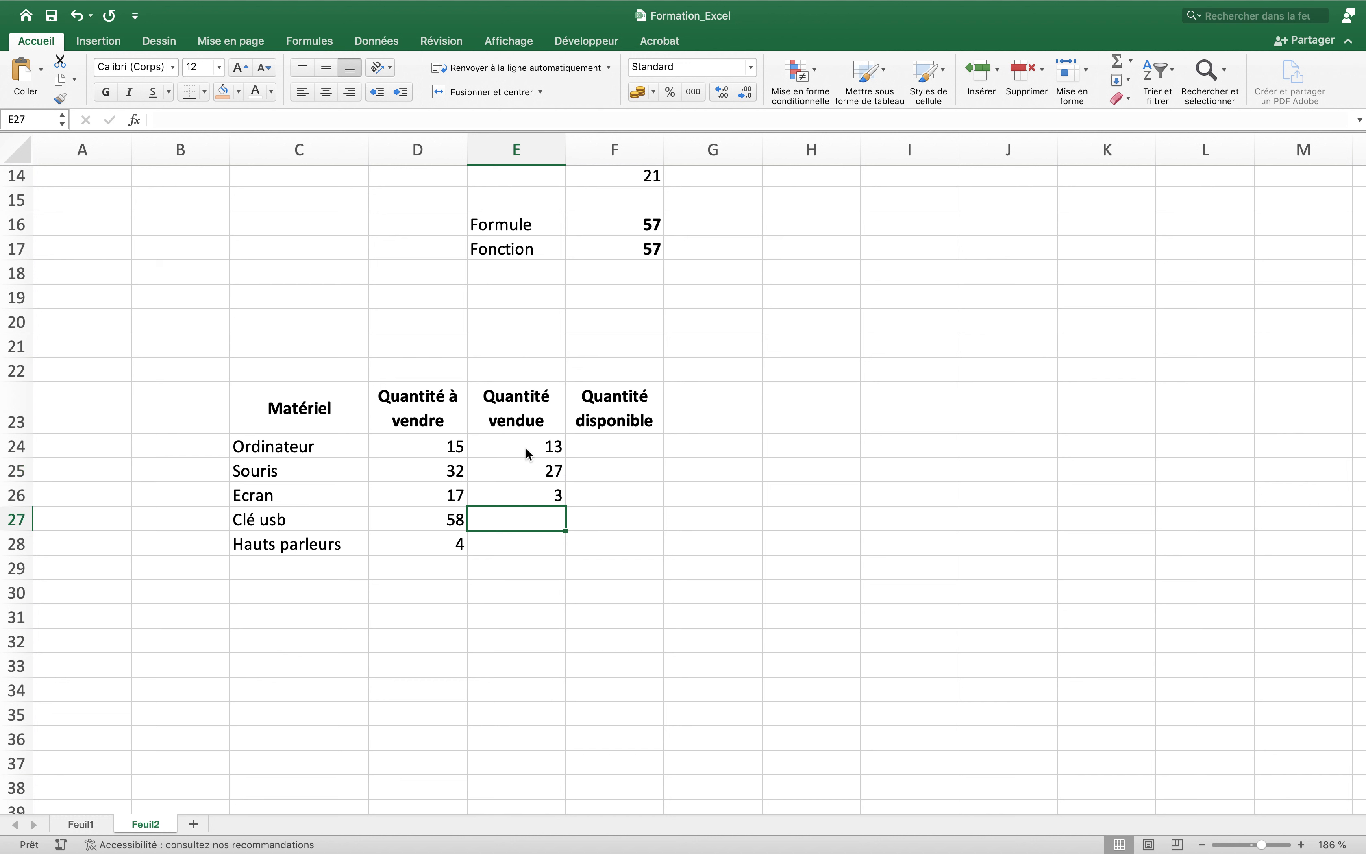
{"action": "type", "text": "47"}
{"action": "key", "text": "Return"}
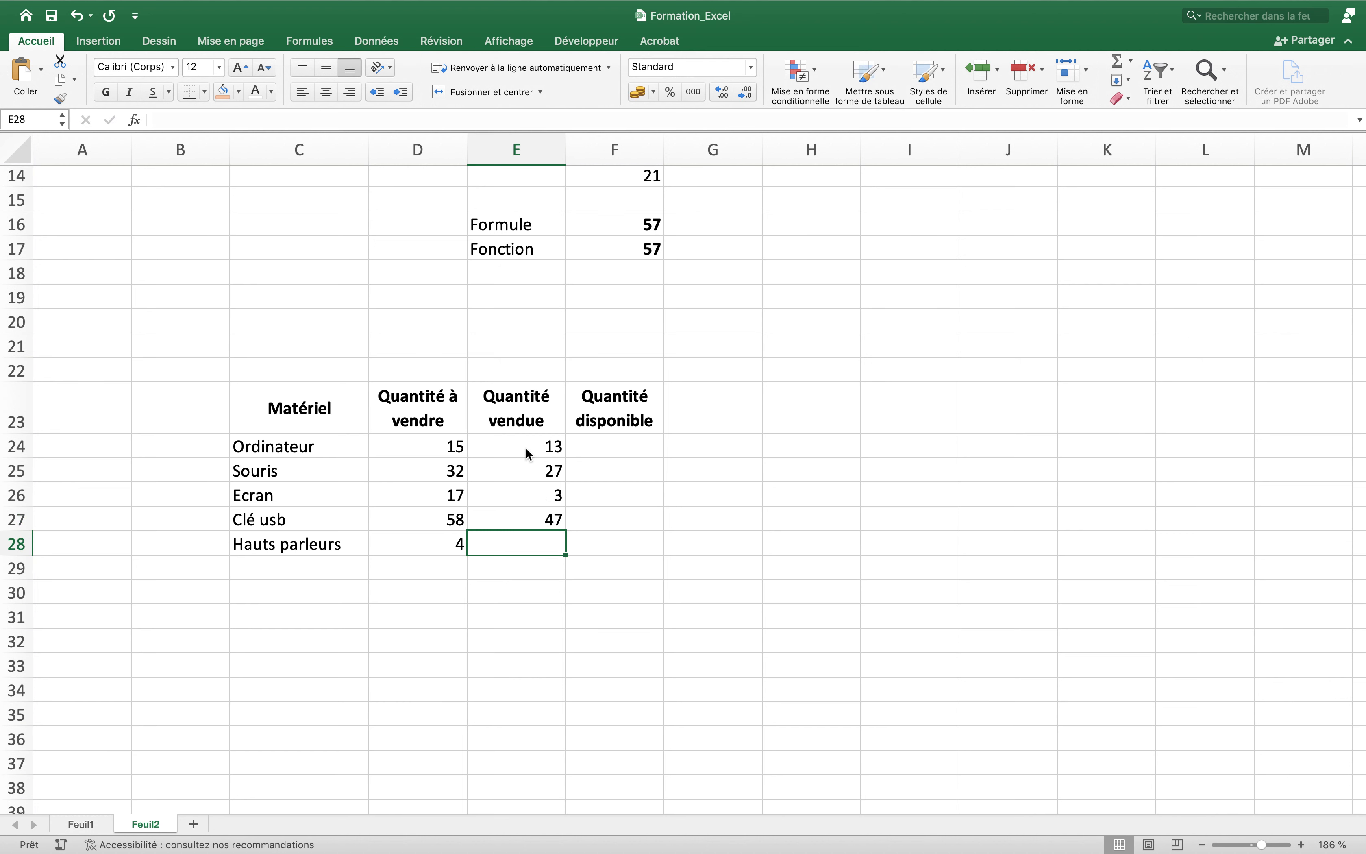
{"action": "type", "text": "3"}
{"action": "key", "text": "Return"}
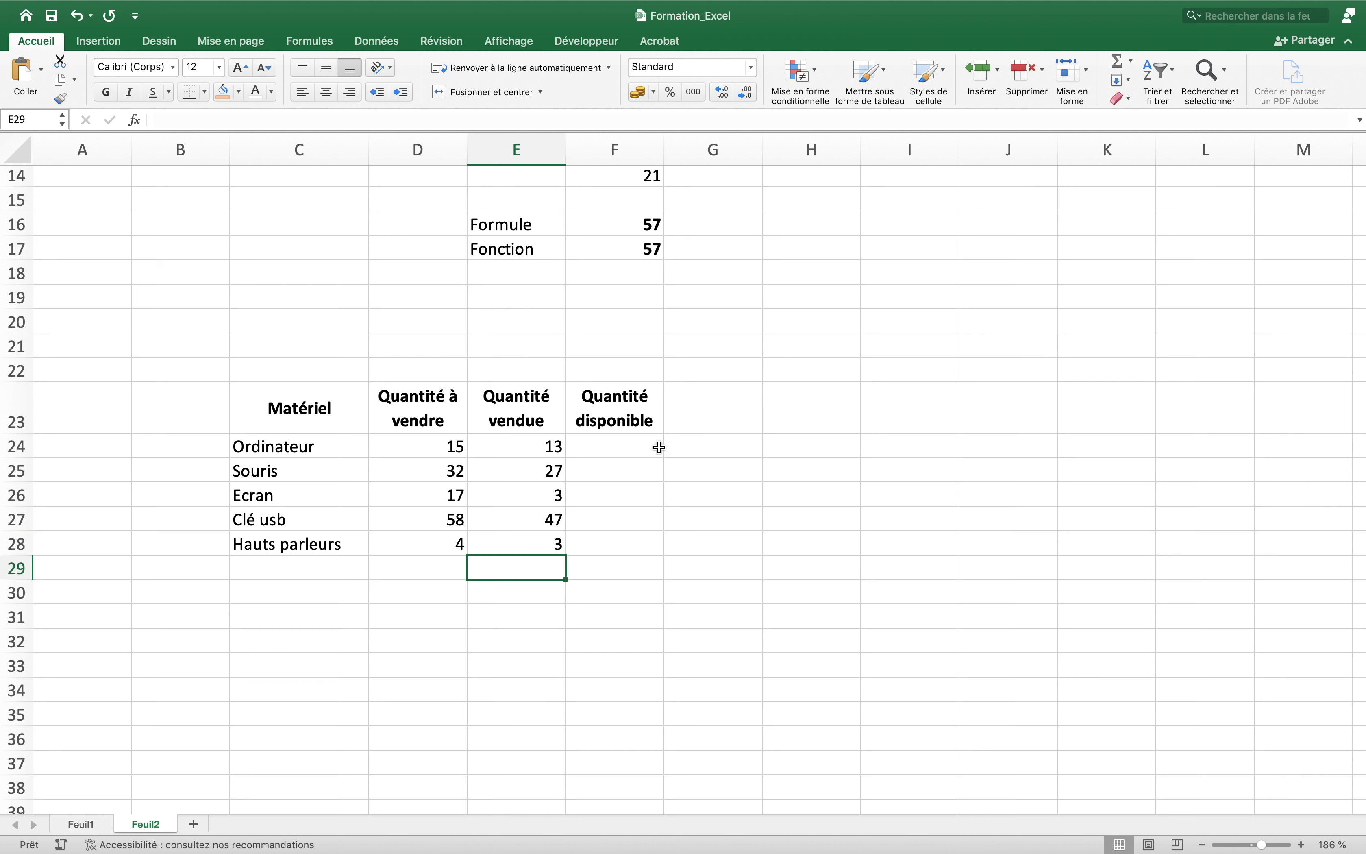
Calculate the available quantity for Ordinateur in F24 with the formula =D24-E24.
{"action": "left_click", "coordinate": [628, 447]}
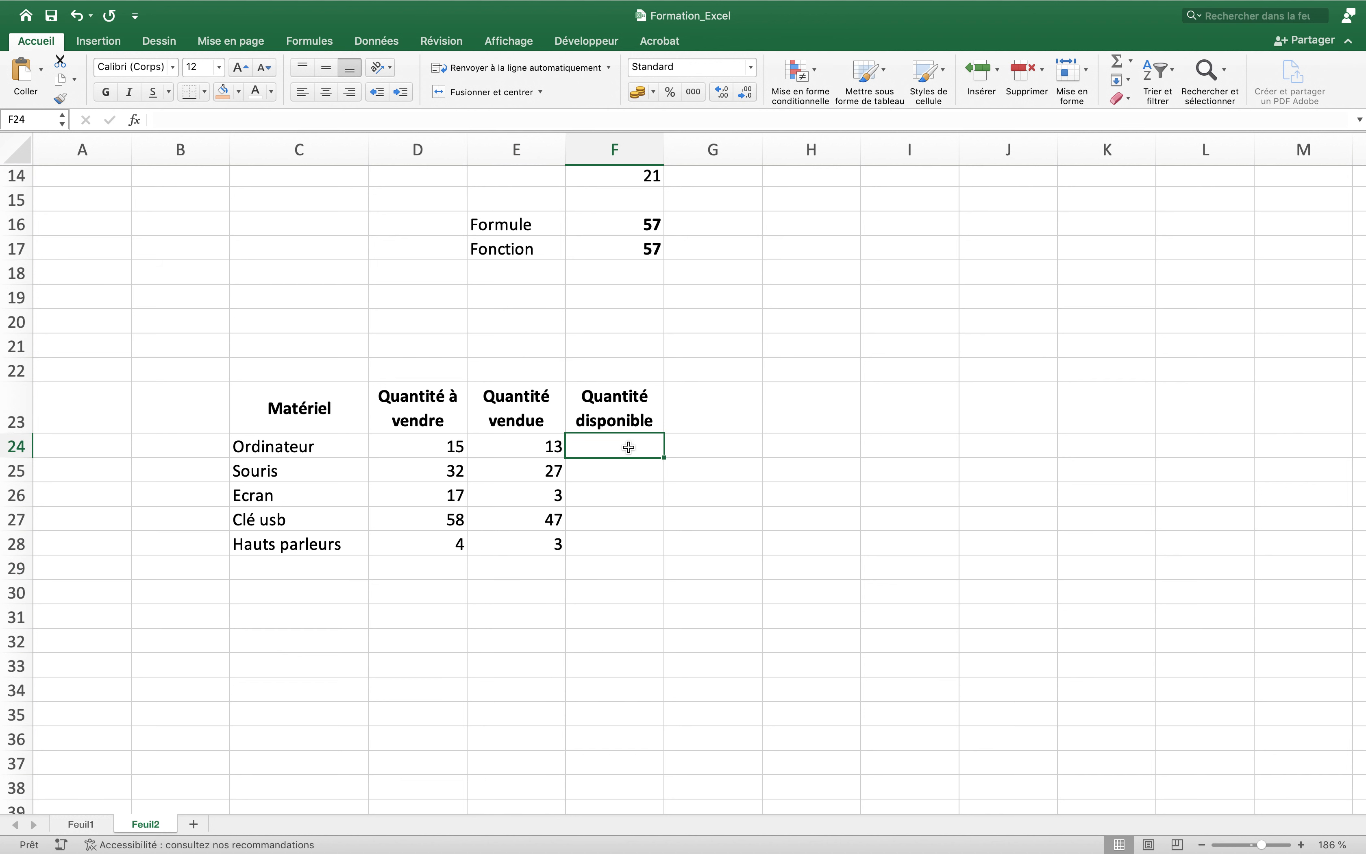
{"action": "type", "text": "="}
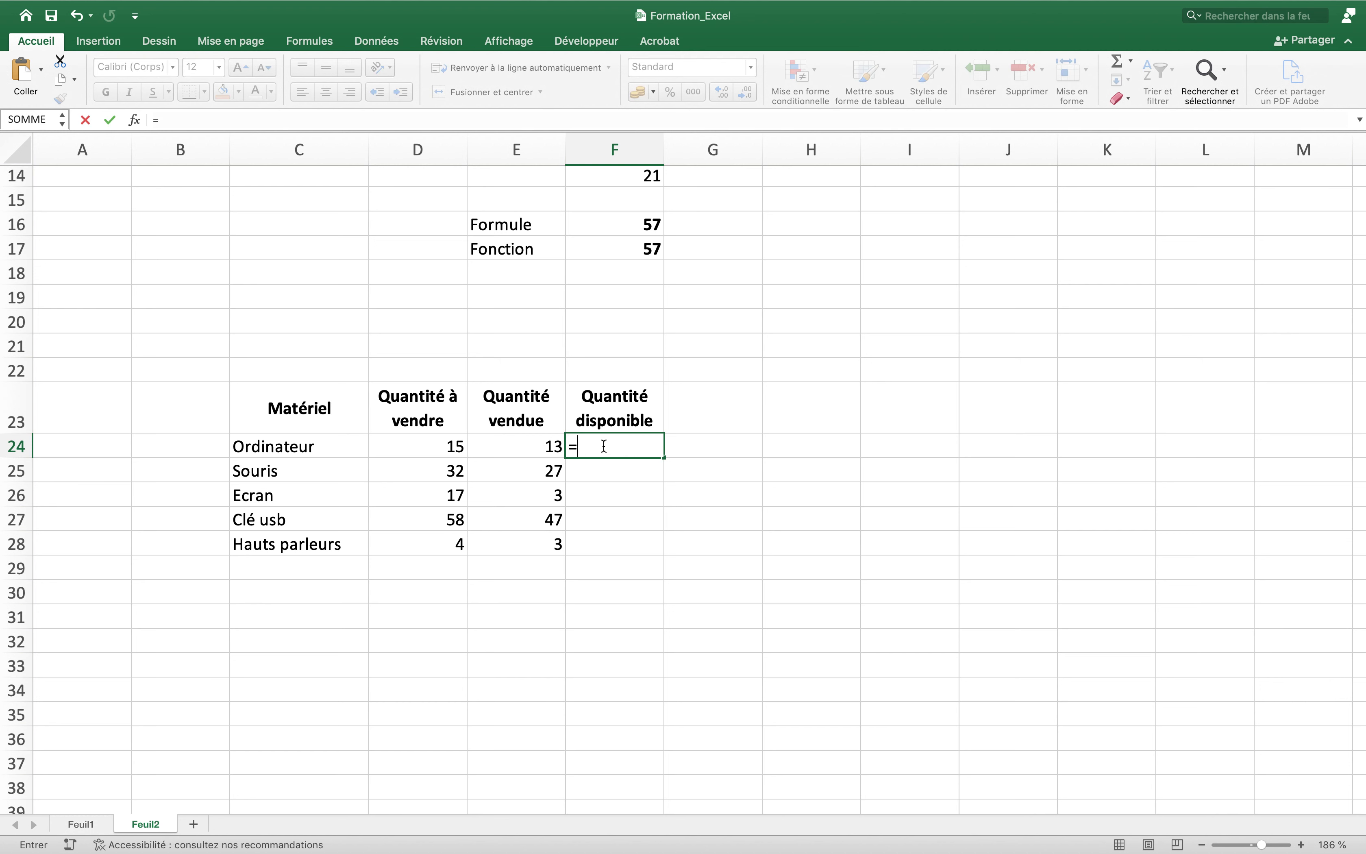
{"action": "left_click", "coordinate": [423, 445]}
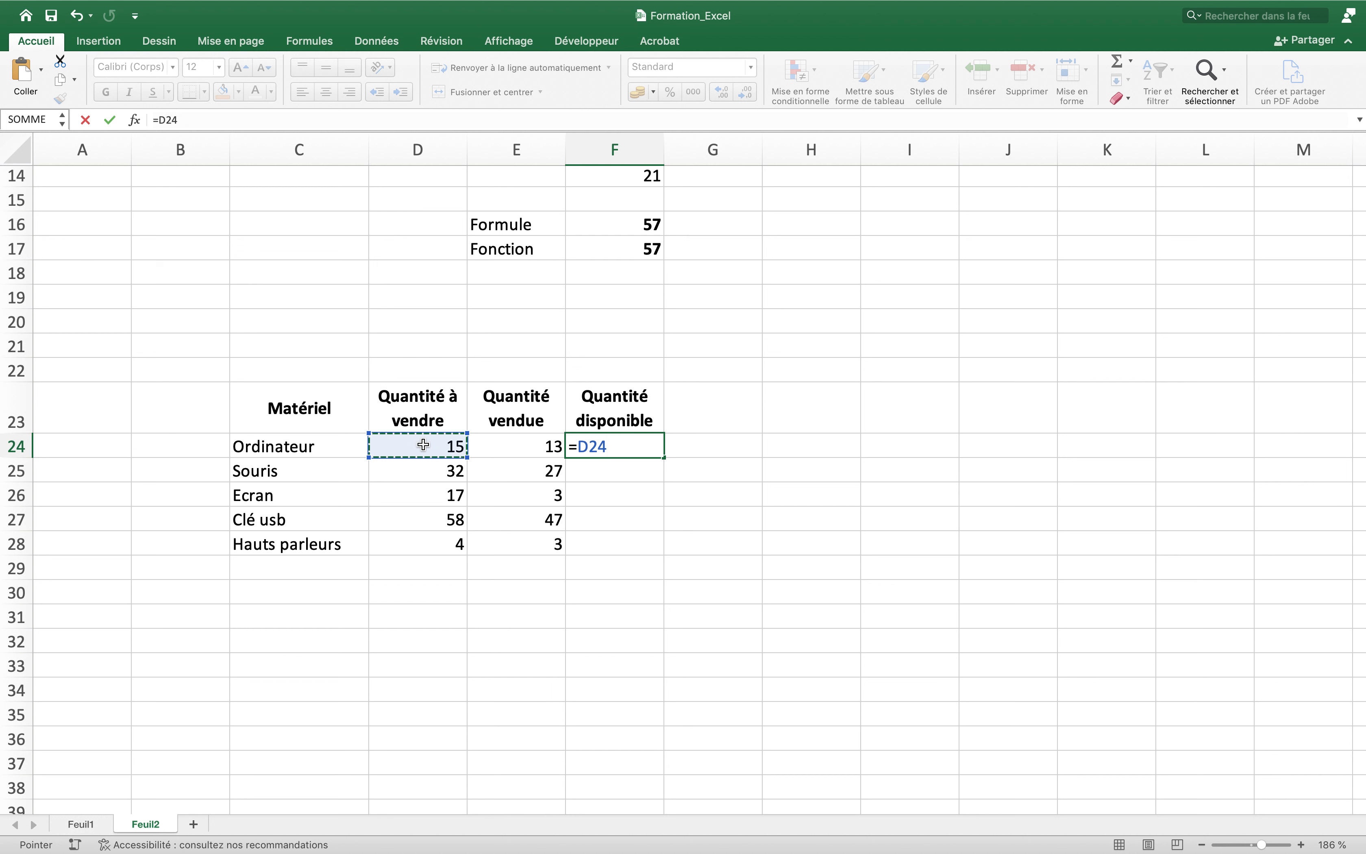
{"action": "type", "text": "-"}
{"action": "left_click", "coordinate": [506, 450]}
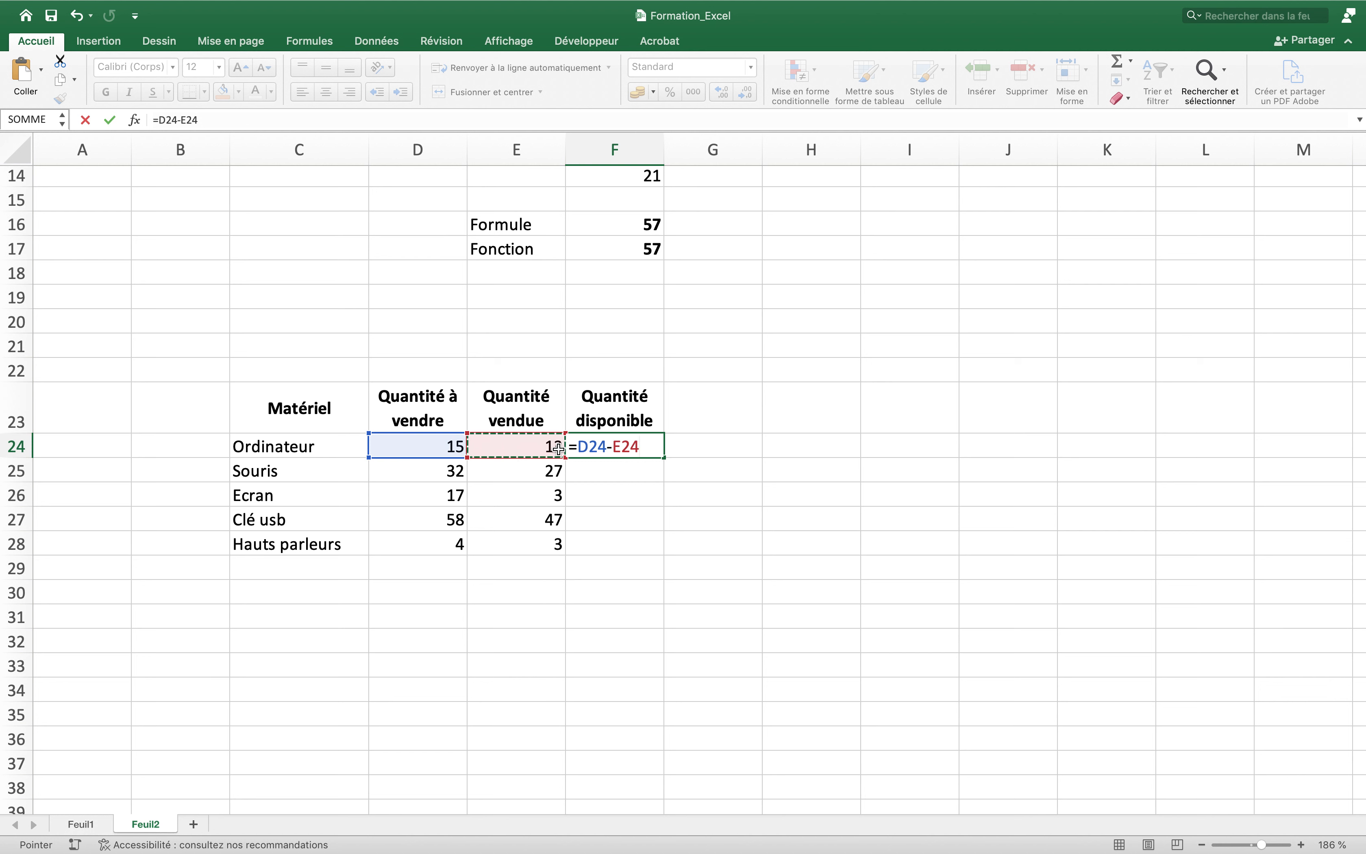
{"action": "key", "text": "Return"}
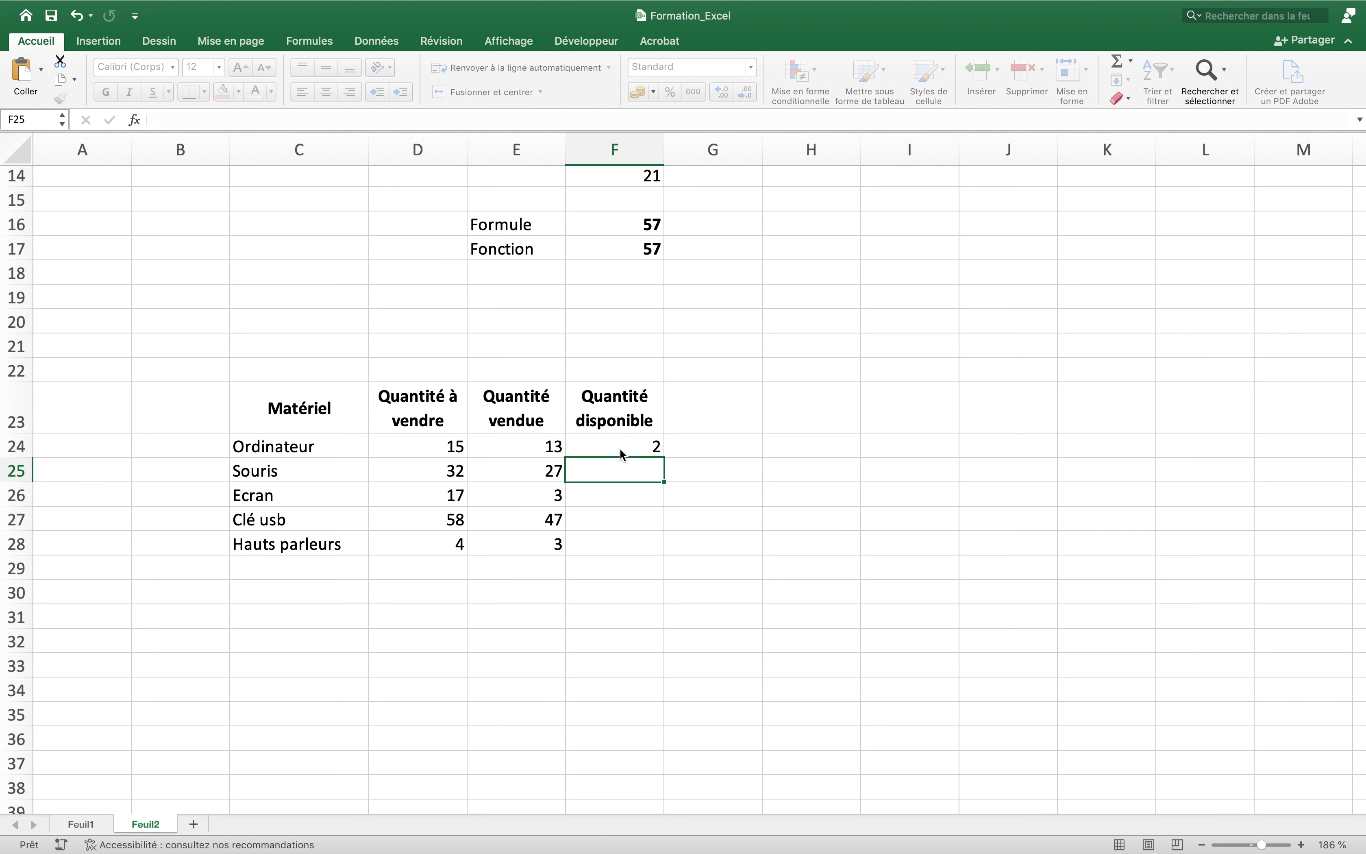
Copy the F24 subtraction formula down to F28 and check the formulas in F28 and F24.
{"action": "left_click", "coordinate": [637, 449]}
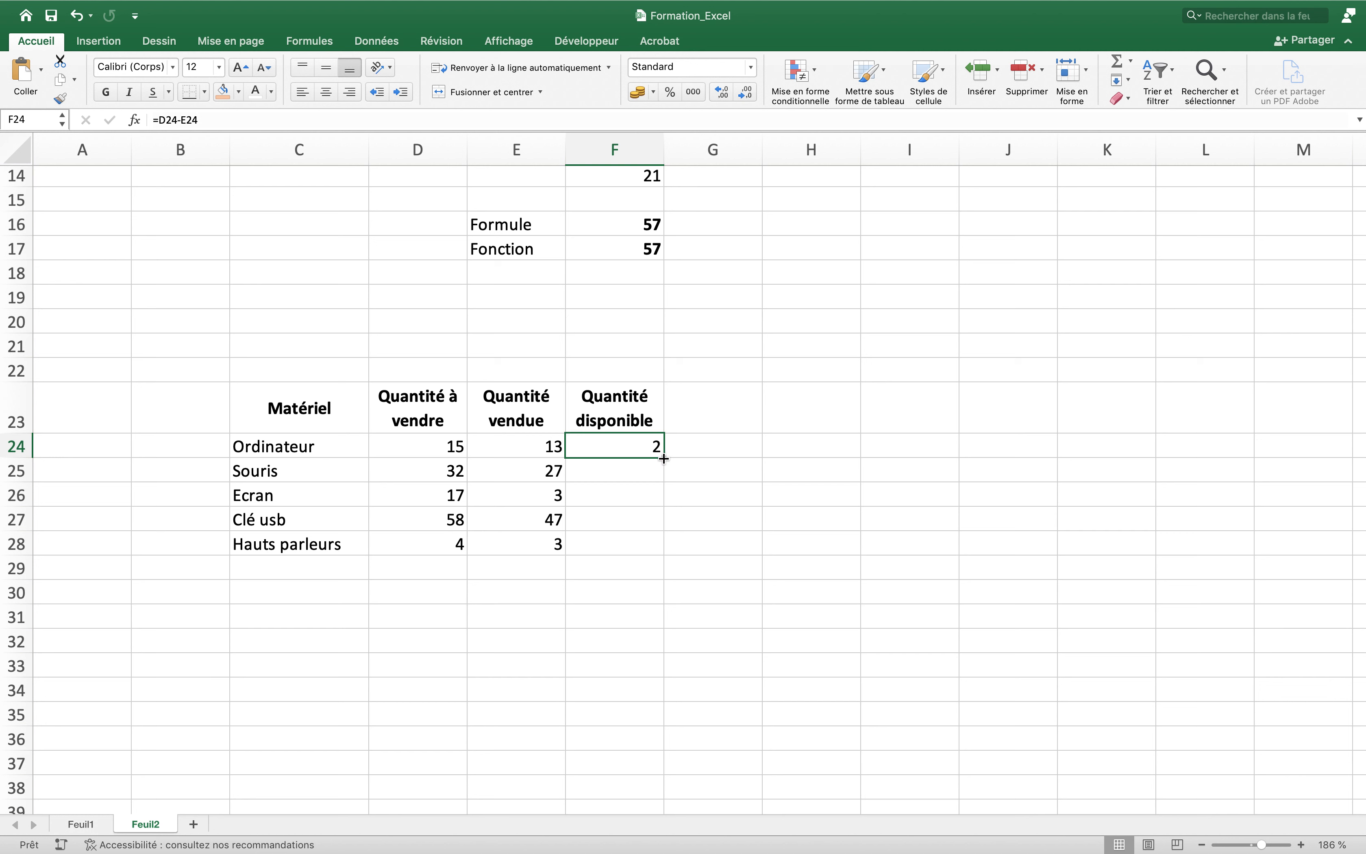
{"action": "left_click_drag", "start_coordinate": [664, 458], "coordinate": [650, 549]}
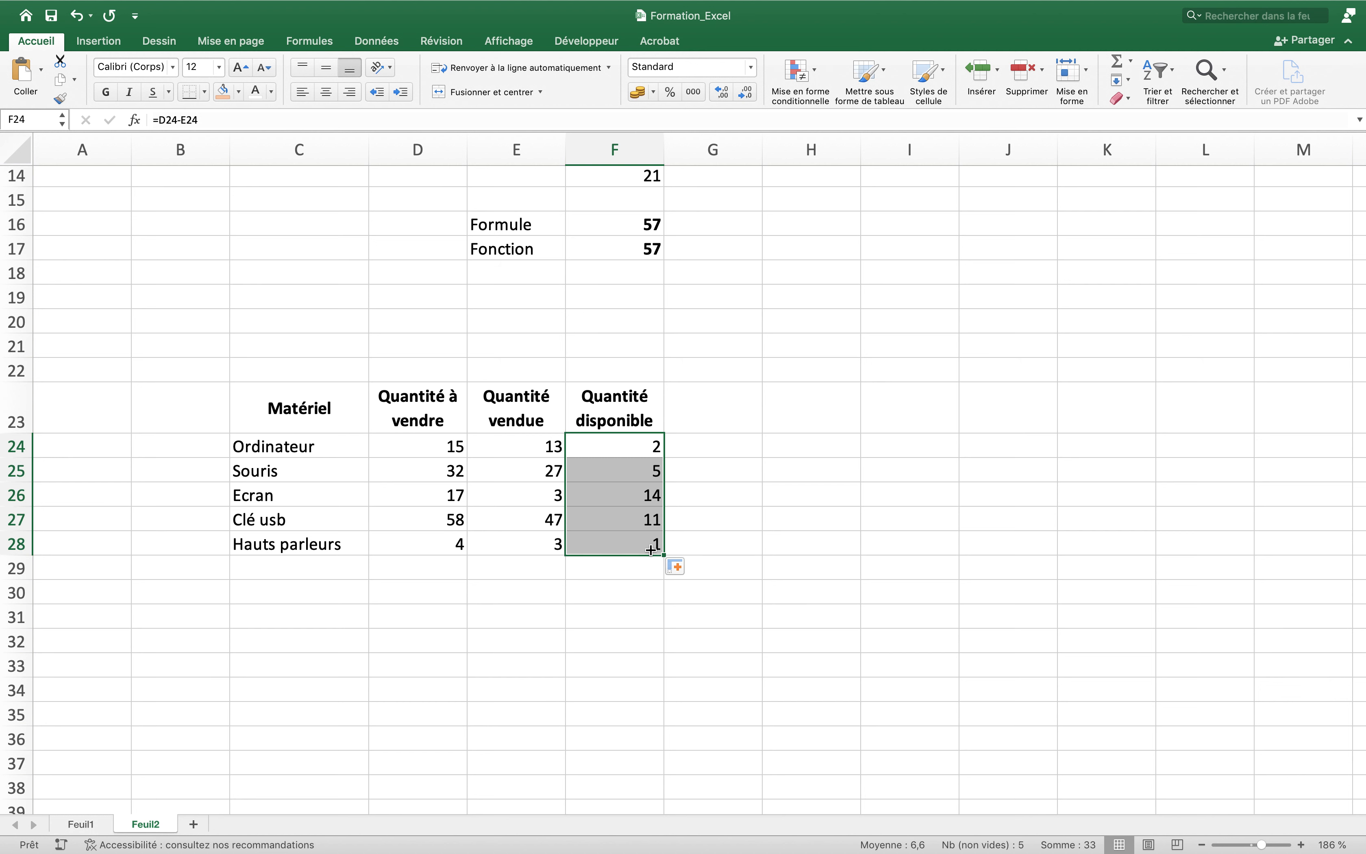
{"action": "left_click", "coordinate": [625, 573]}
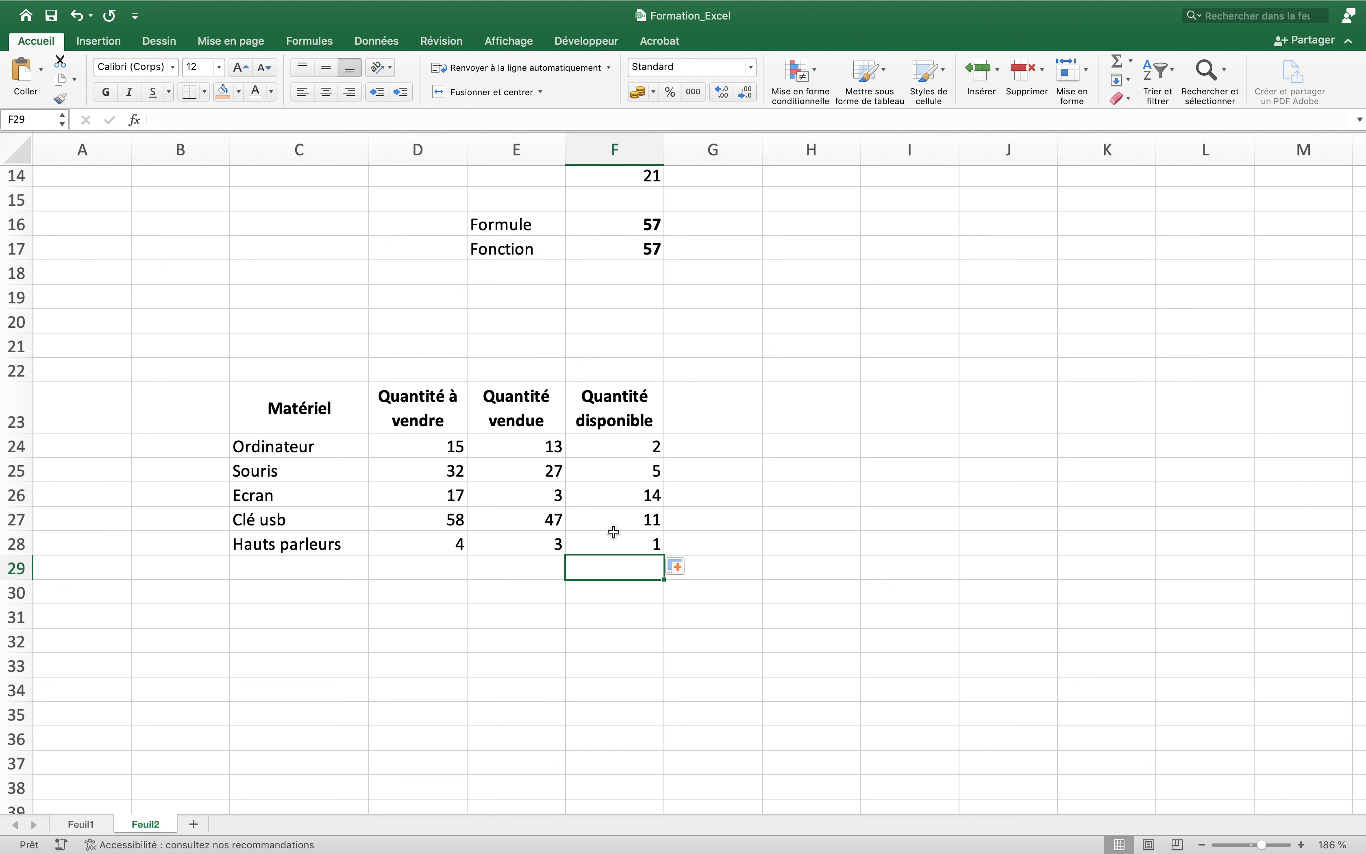
{"action": "left_click", "coordinate": [602, 543]}
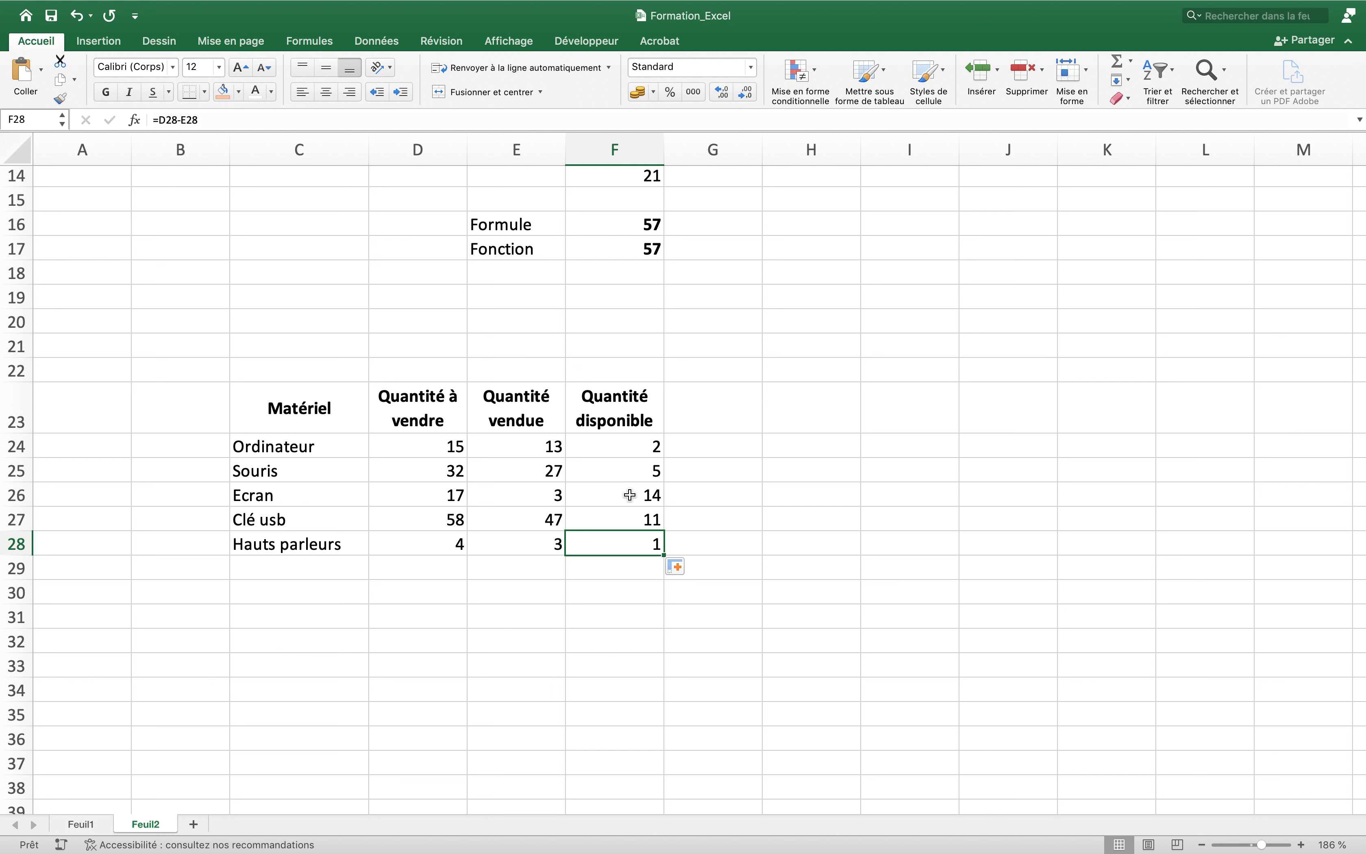
{"action": "left_click", "coordinate": [620, 446]}
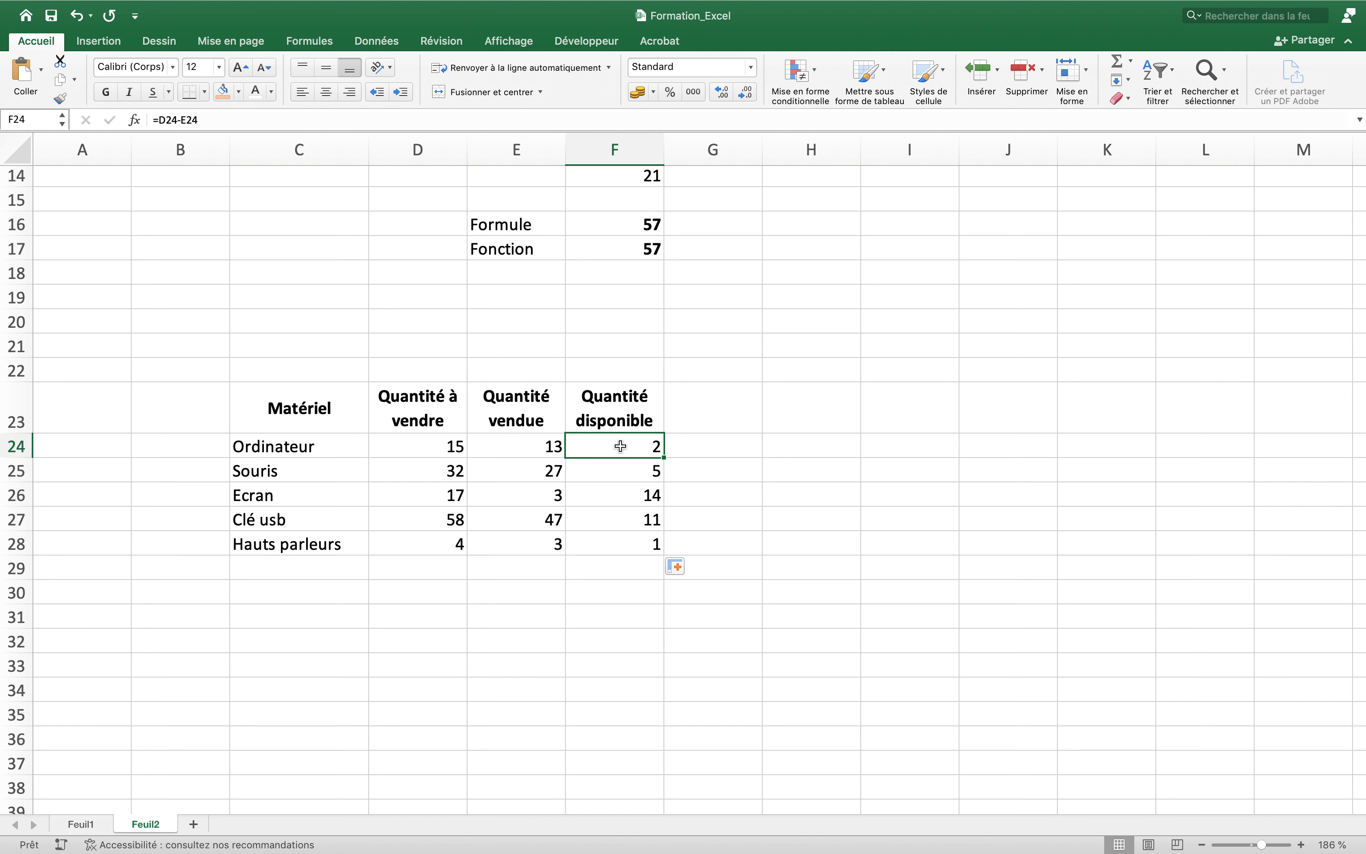
Start a new table below the Matériel table with the headings "Matière" in C33 and "Note obtenue" in D33.
{"action": "scroll", "coordinate": [622, 512], "scroll_direction": "down", "scroll_amount": 5}
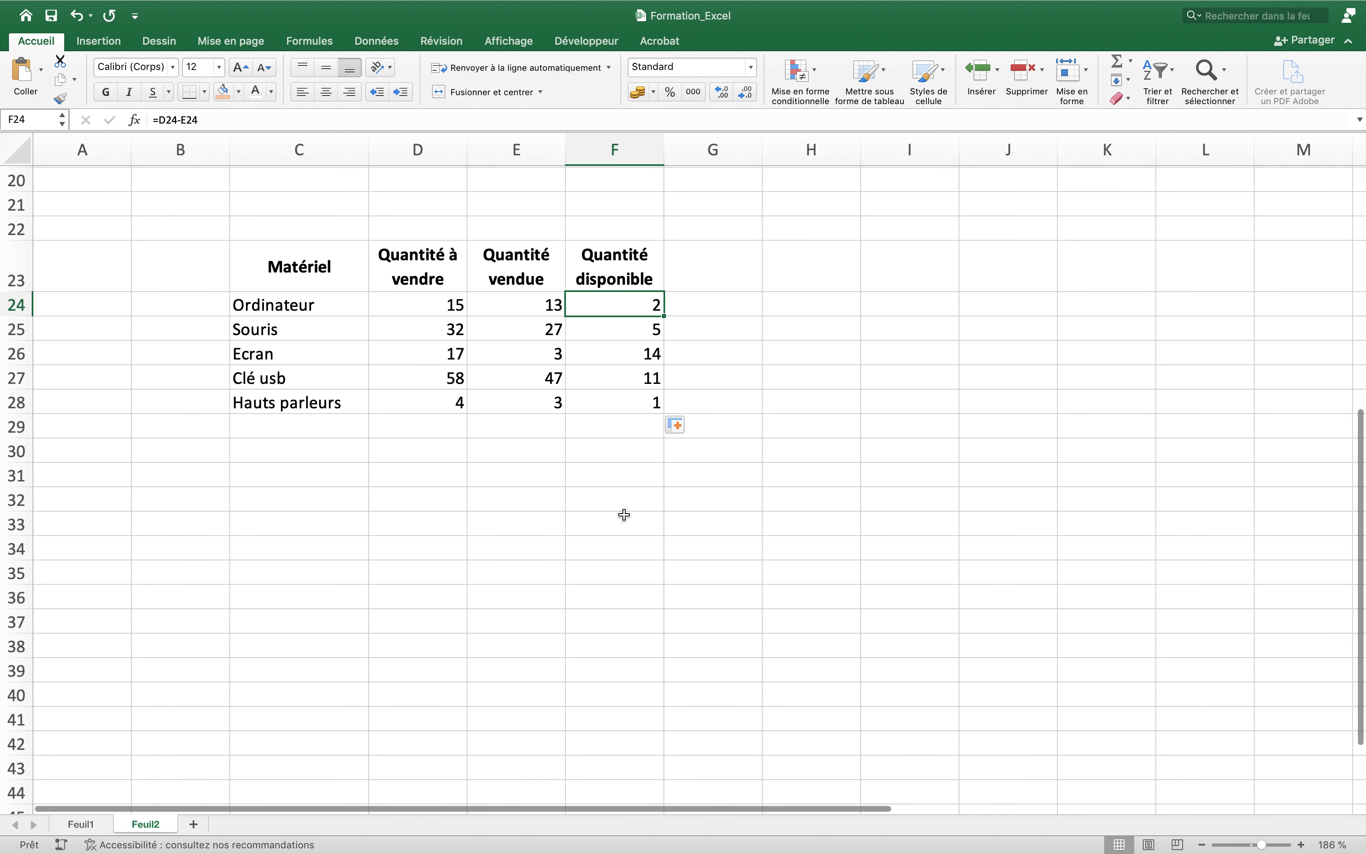
{"action": "scroll", "coordinate": [624, 514], "scroll_direction": "up", "scroll_amount": 8}
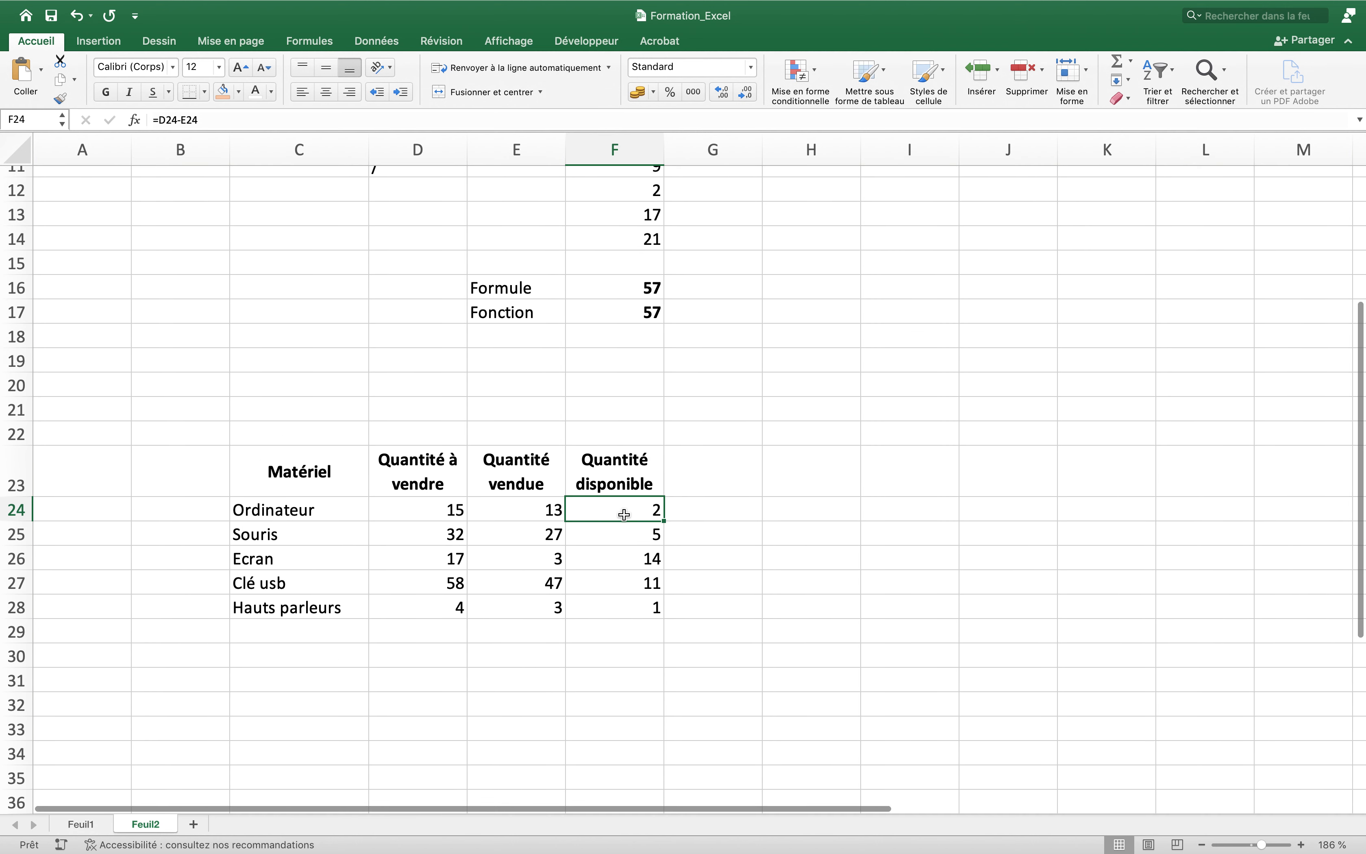
{"action": "scroll", "coordinate": [624, 514], "scroll_direction": "up", "scroll_amount": 3}
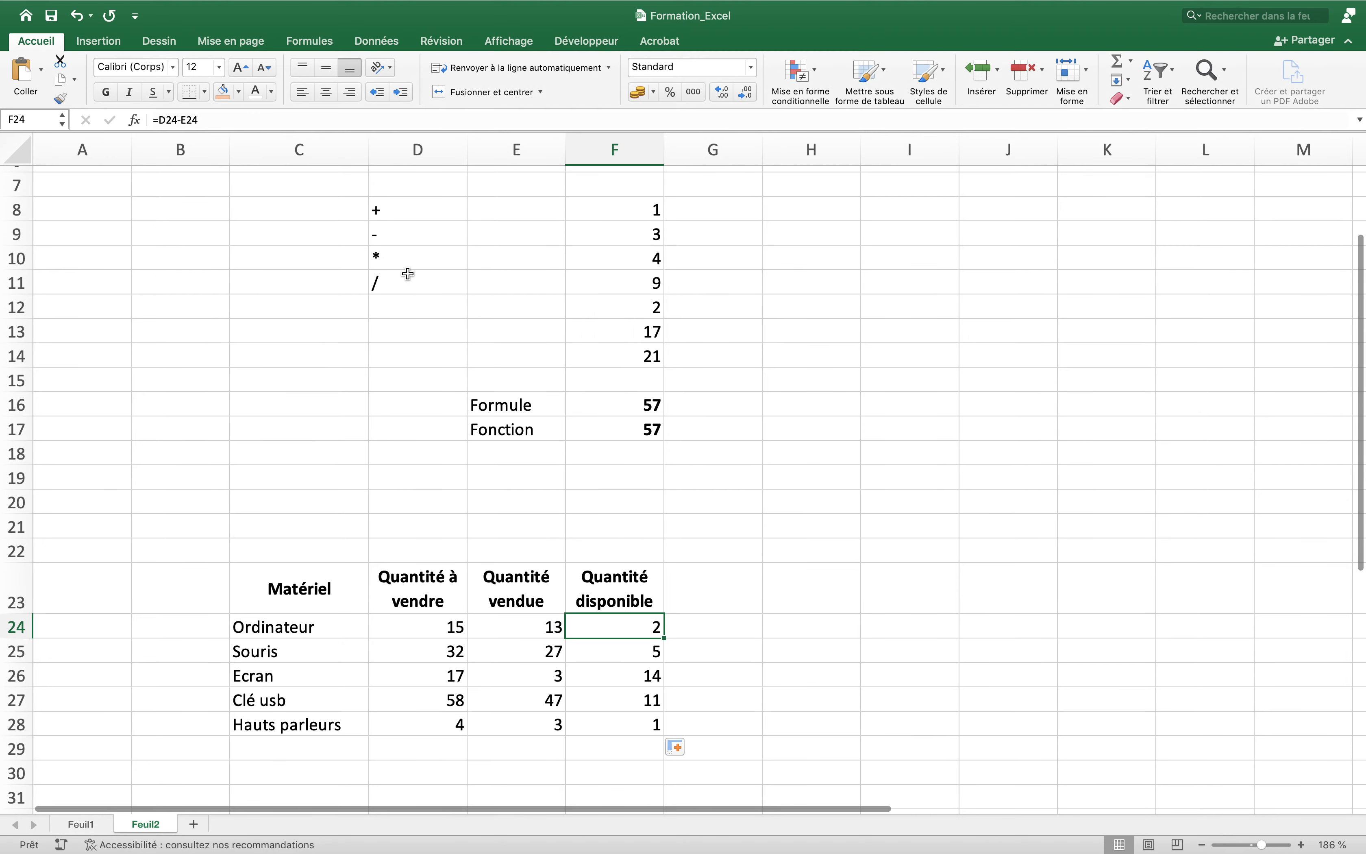
{"action": "scroll", "coordinate": [413, 480], "scroll_direction": "down", "scroll_amount": 12}
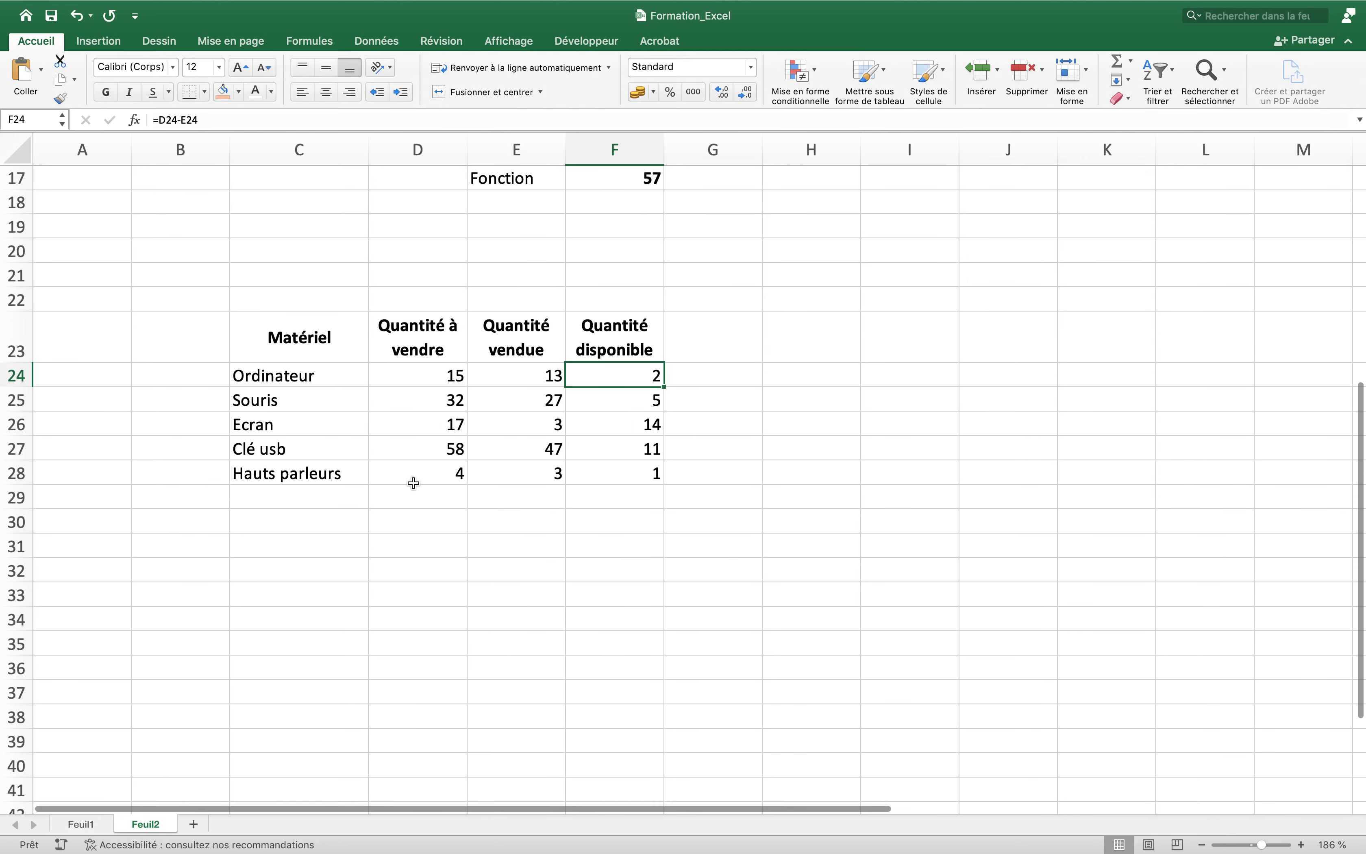
{"action": "left_click", "coordinate": [336, 457]}
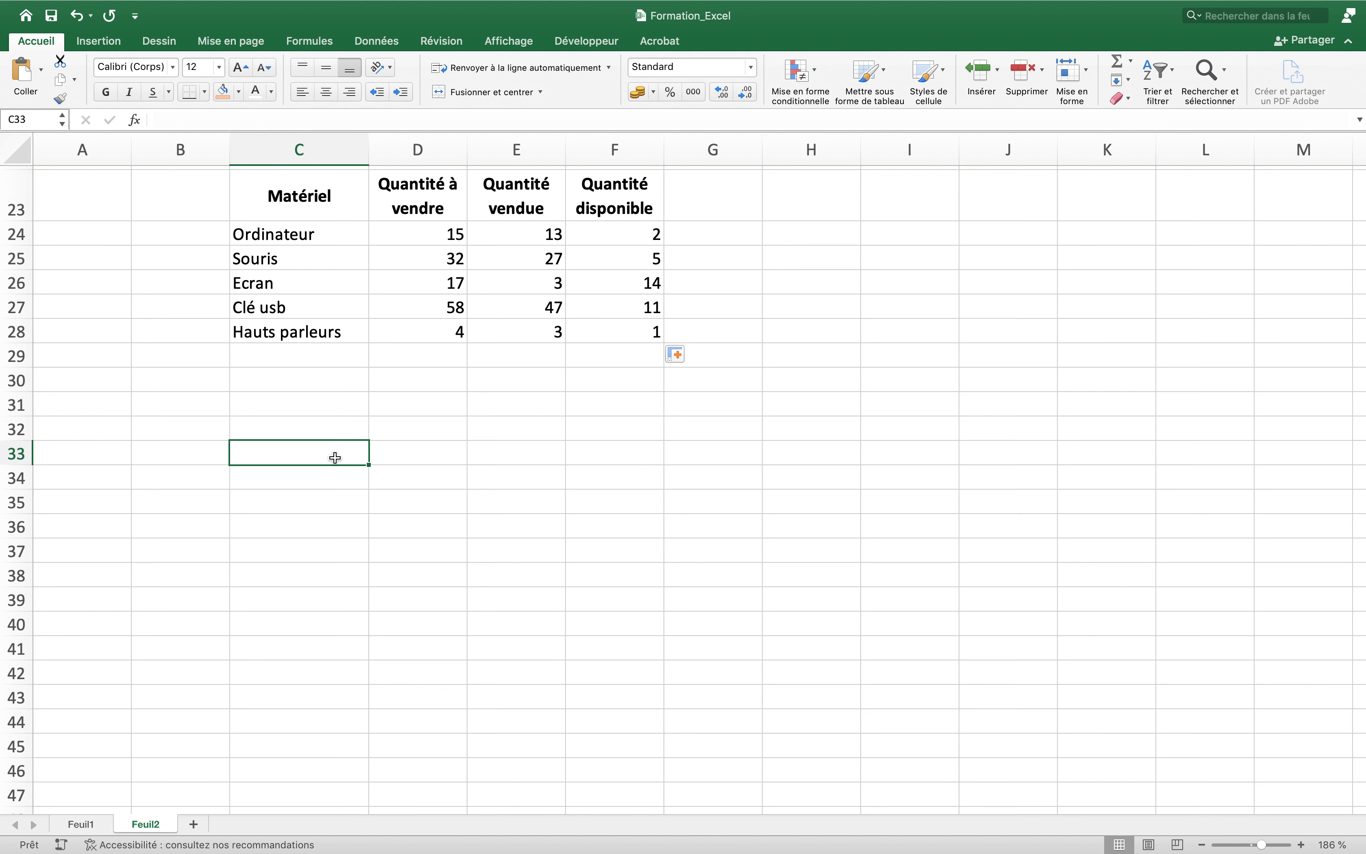
{"action": "type", "text": "Bo"}
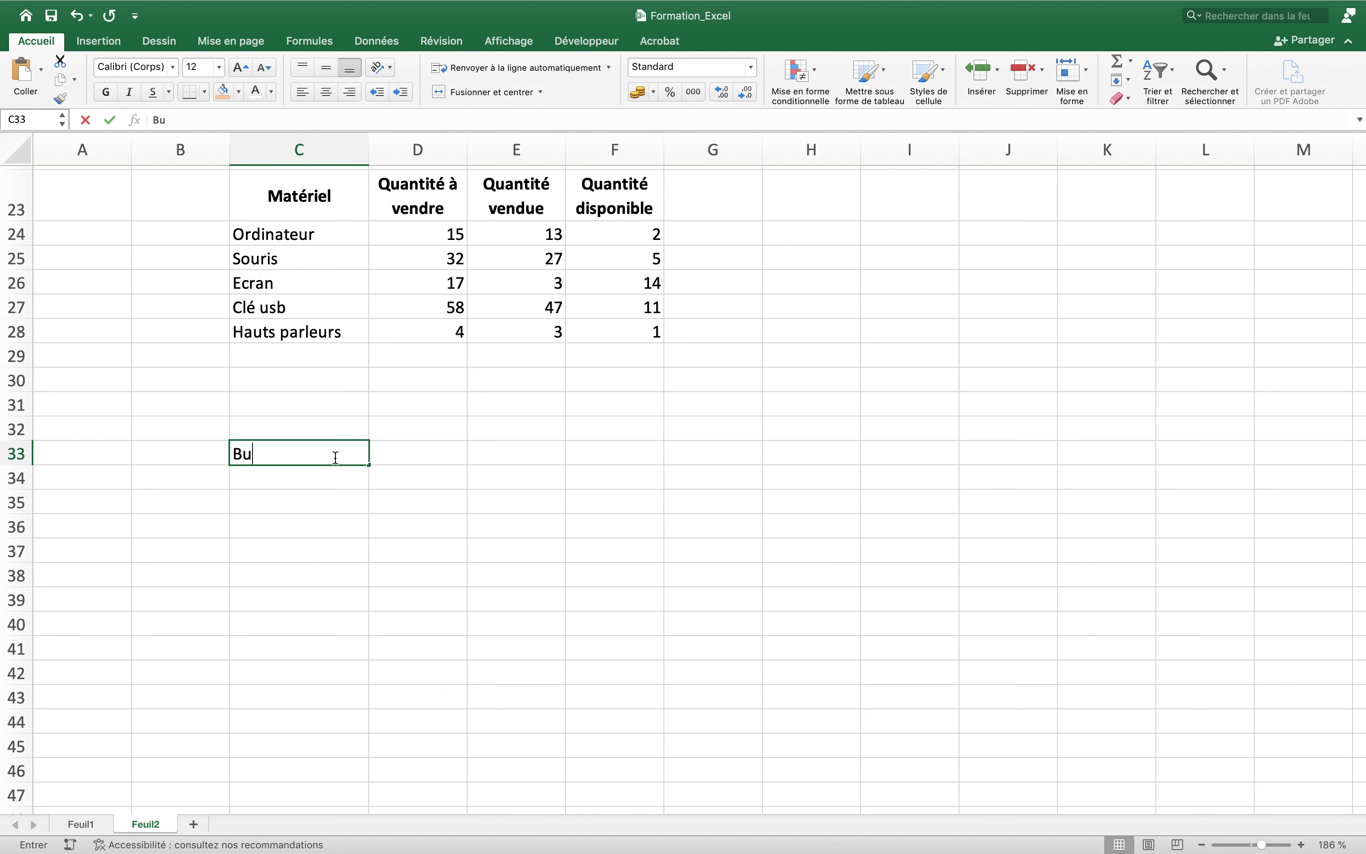
{"action": "key", "text": "BackSpace"}
{"action": "key", "text": "BackSpace"}
{"action": "type", "text": "Matière"}
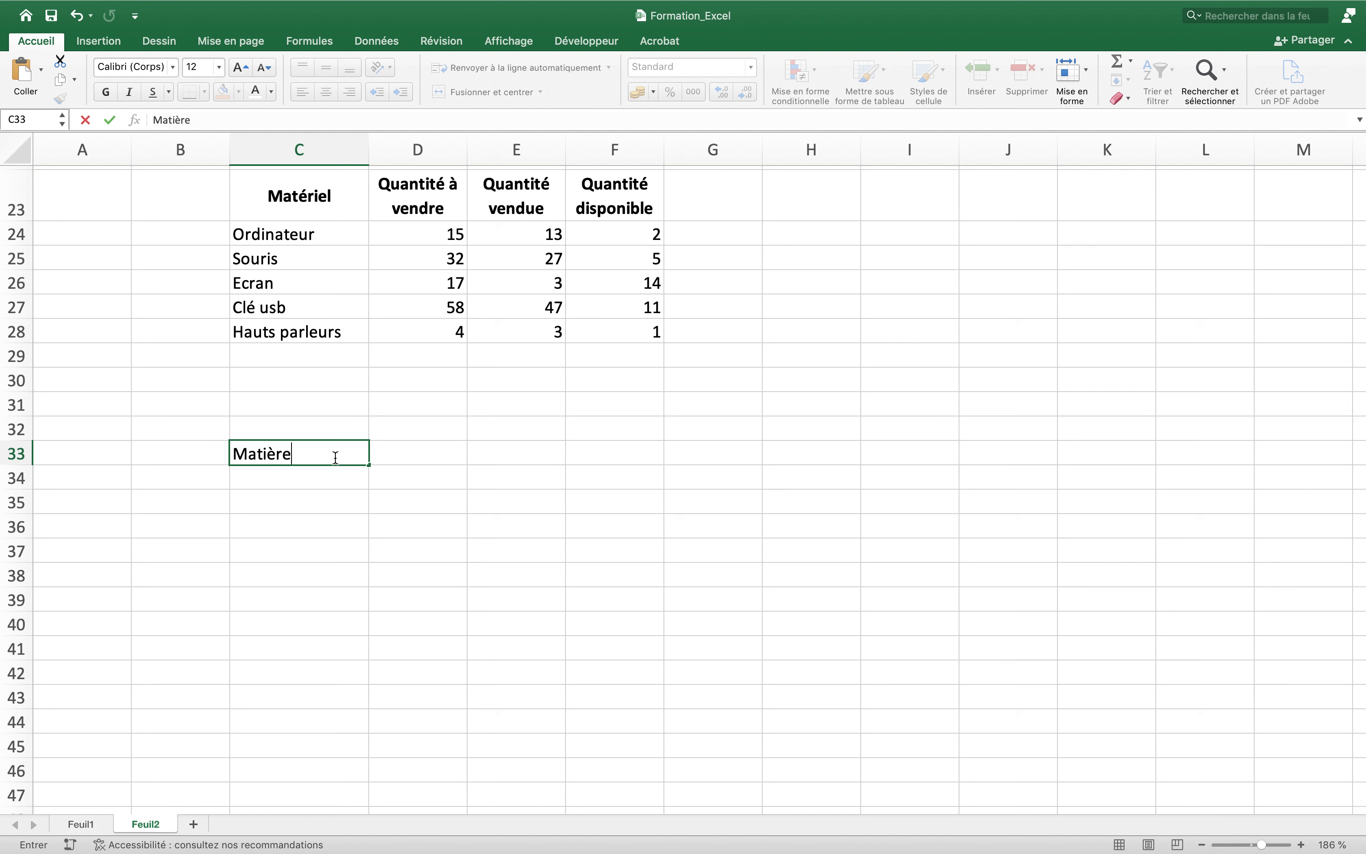
{"action": "key", "text": "Return"}
{"action": "key", "text": "Up"}
{"action": "key", "text": "Right"}
{"action": "type", "text": "Note obtenue"}
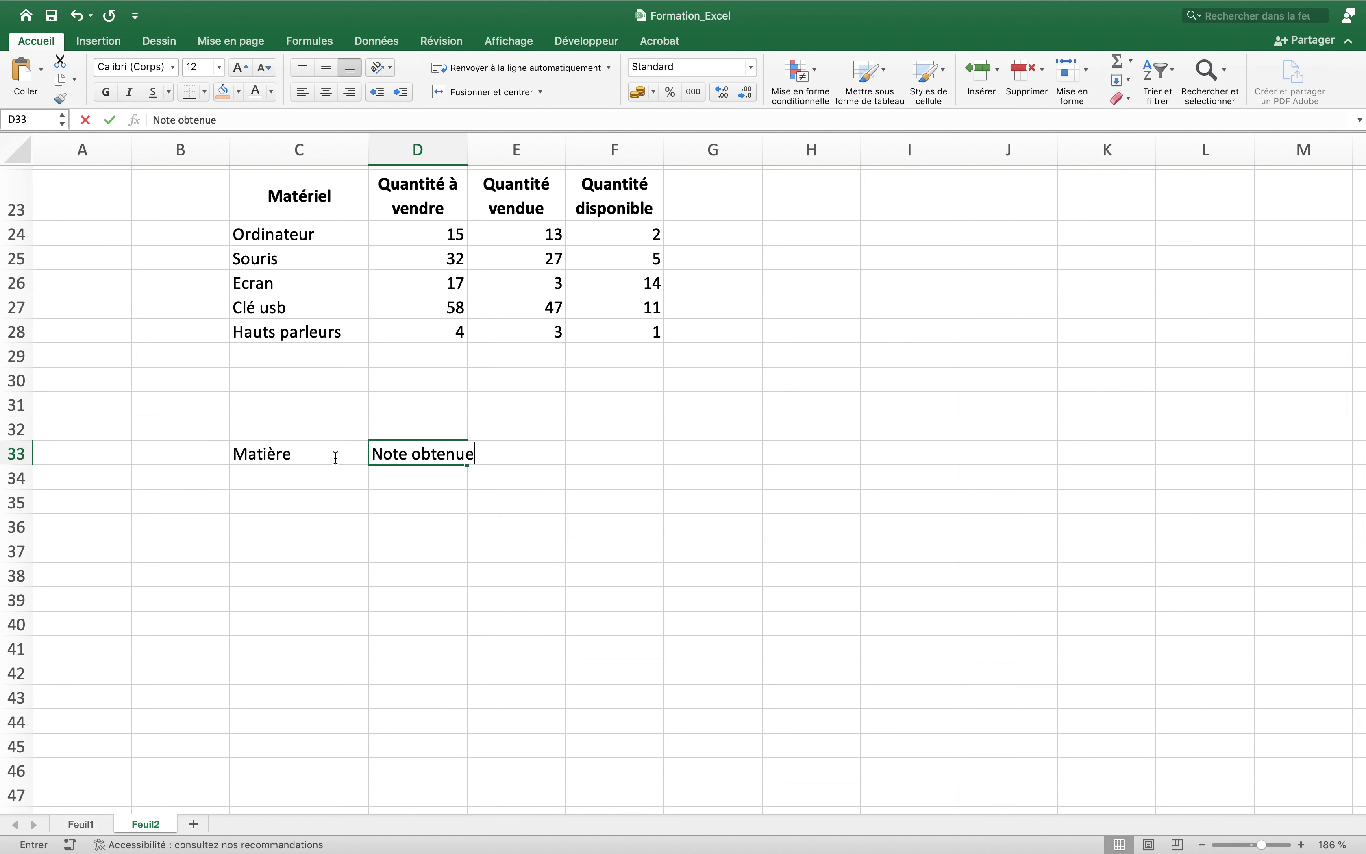
{"action": "key", "text": "Return"}
Wrap the text of the headings in C33:D33, centre them vertically and horizontally, and make them bold.
{"action": "left_click_drag", "start_coordinate": [273, 455], "coordinate": [417, 454]}
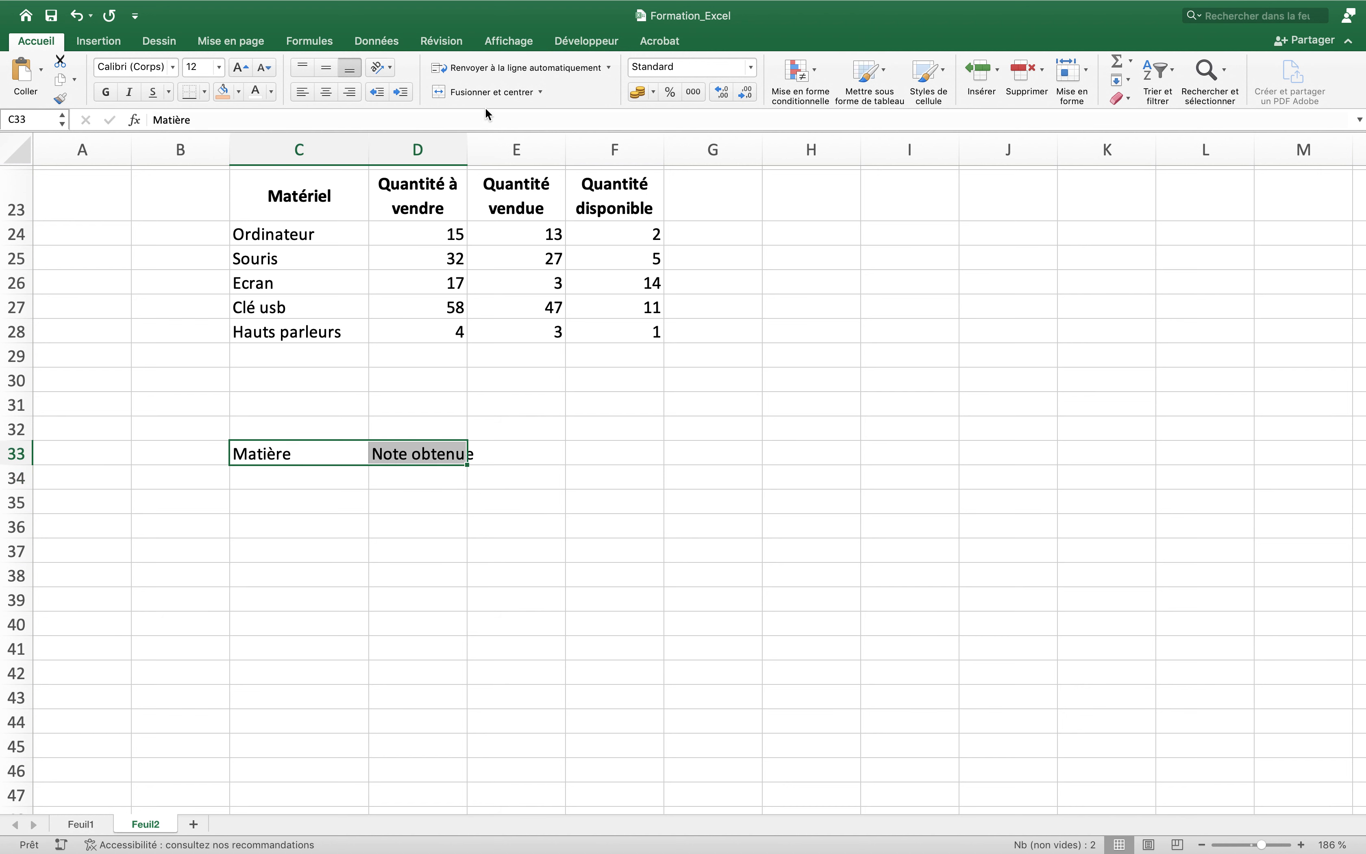
{"action": "left_click", "coordinate": [509, 67]}
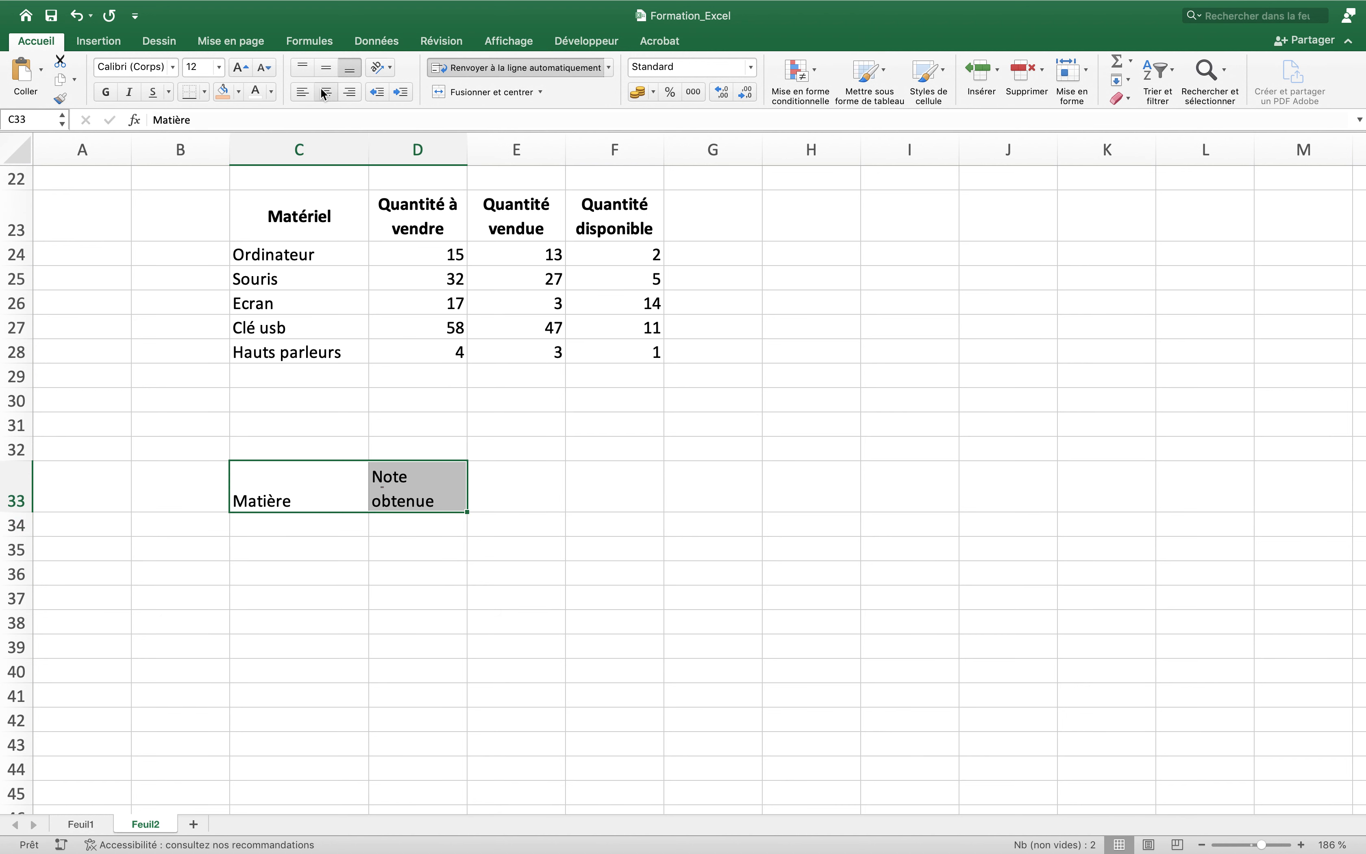
{"action": "left_click", "coordinate": [327, 67]}
{"action": "left_click", "coordinate": [327, 91]}
{"action": "left_click", "coordinate": [118, 92]}
List the subjects Mathématiques, Physique, Français, Anglais and SVT under "Matière" in C34:C38.
{"action": "left_click", "coordinate": [334, 519]}
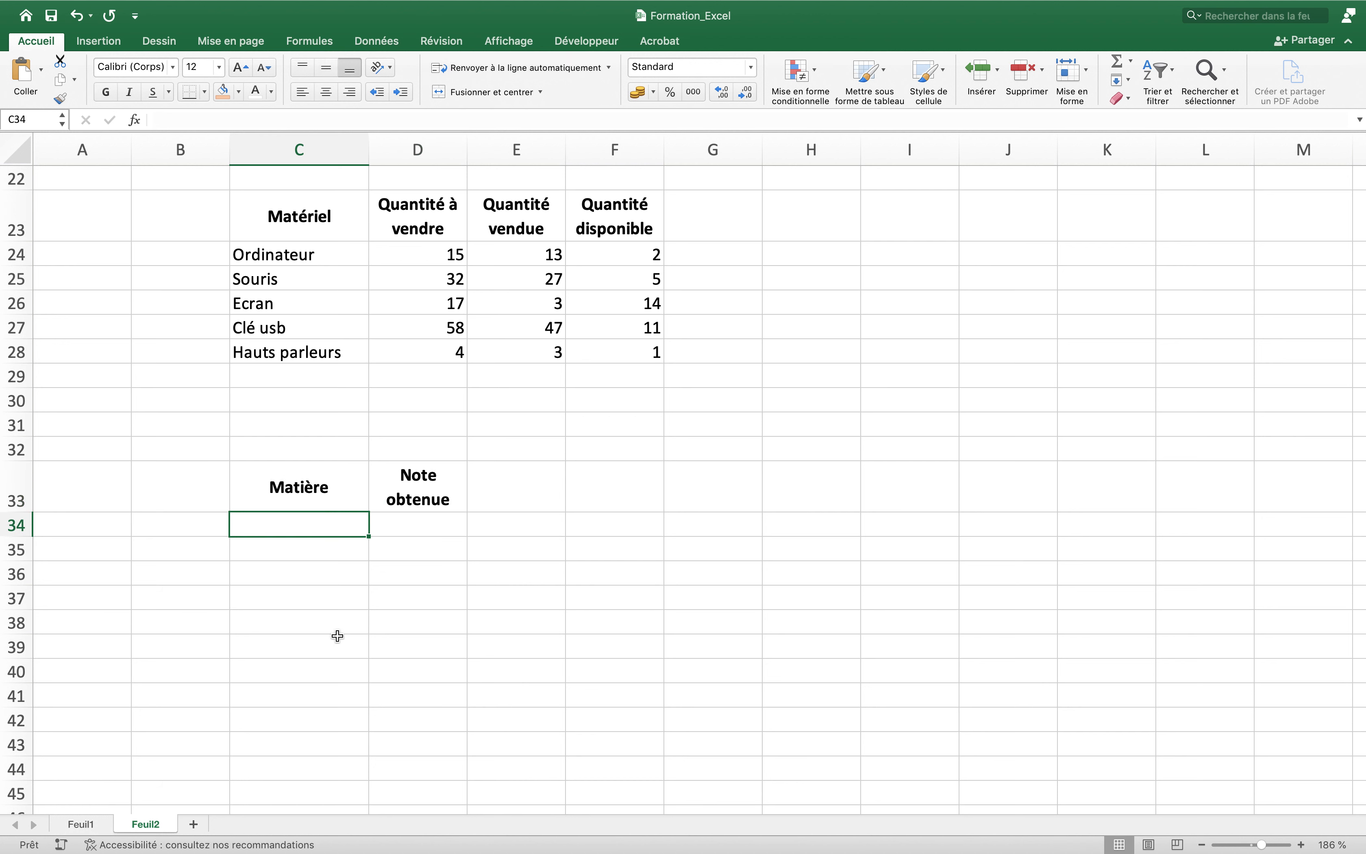
{"action": "type", "text": "Mathémat"}
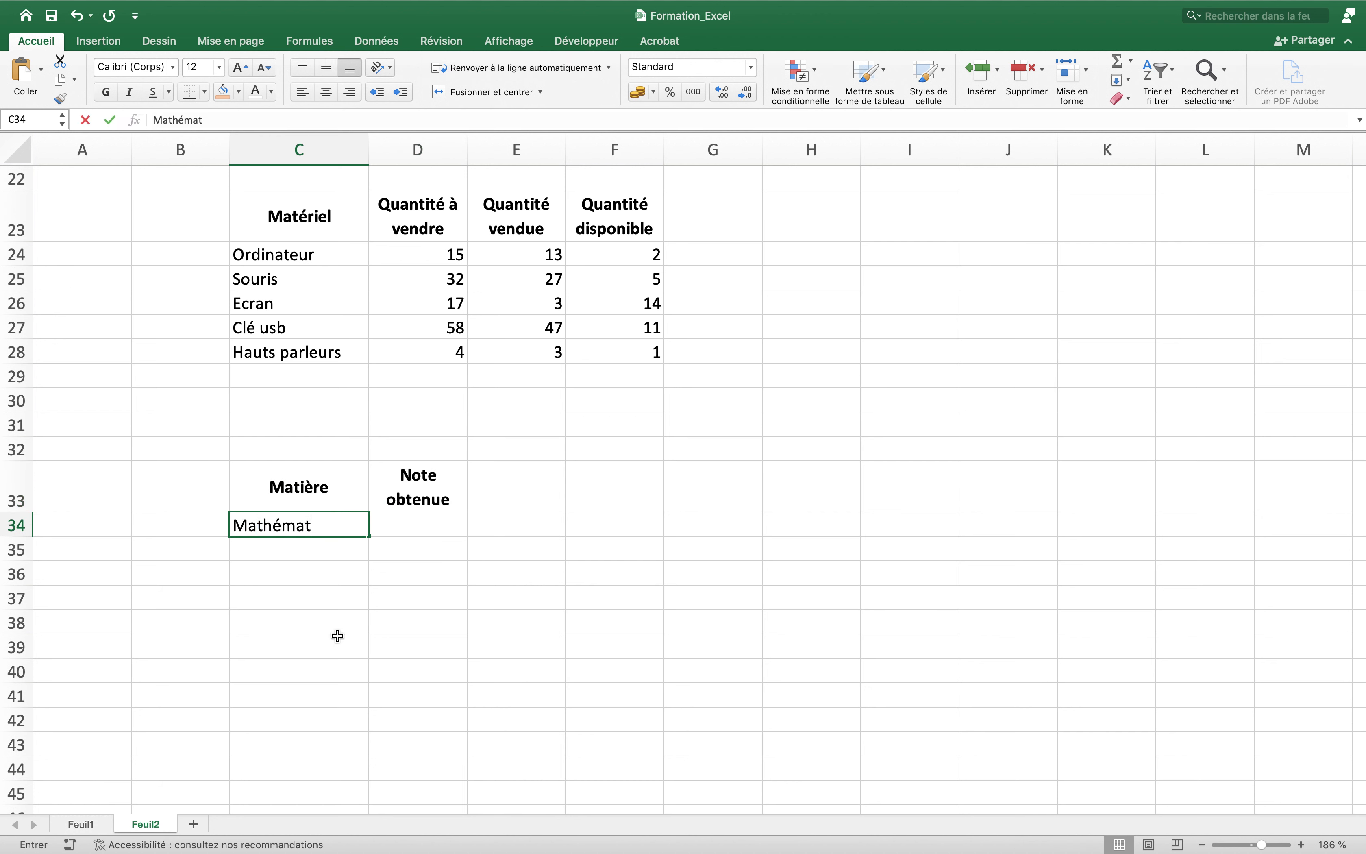
{"action": "type", "text": "iques"}
{"action": "key", "text": "Return"}
{"action": "type", "text": "P"}
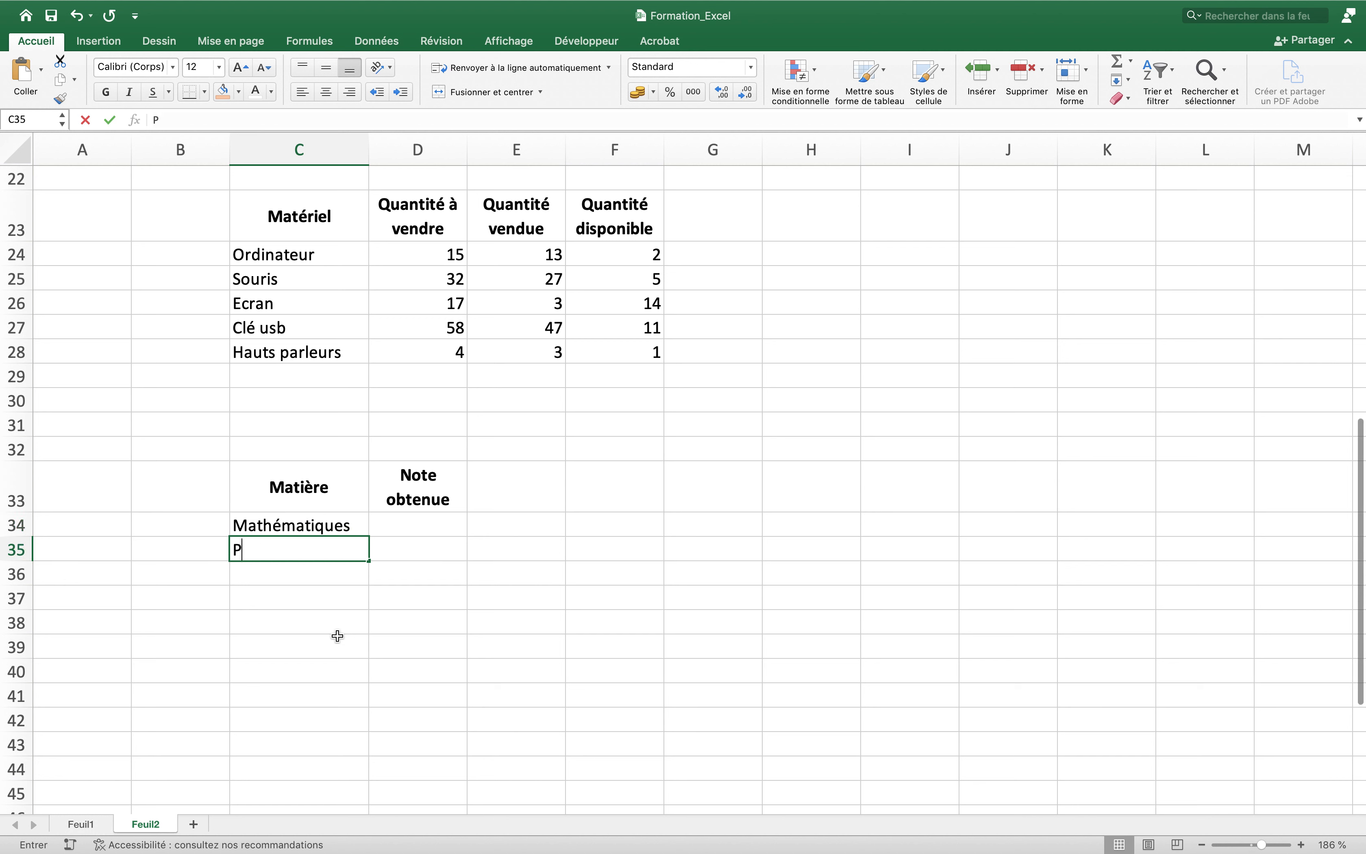
{"action": "type", "text": "hysique"}
{"action": "key", "text": "Return"}
{"action": "type", "text": "Françaio"}
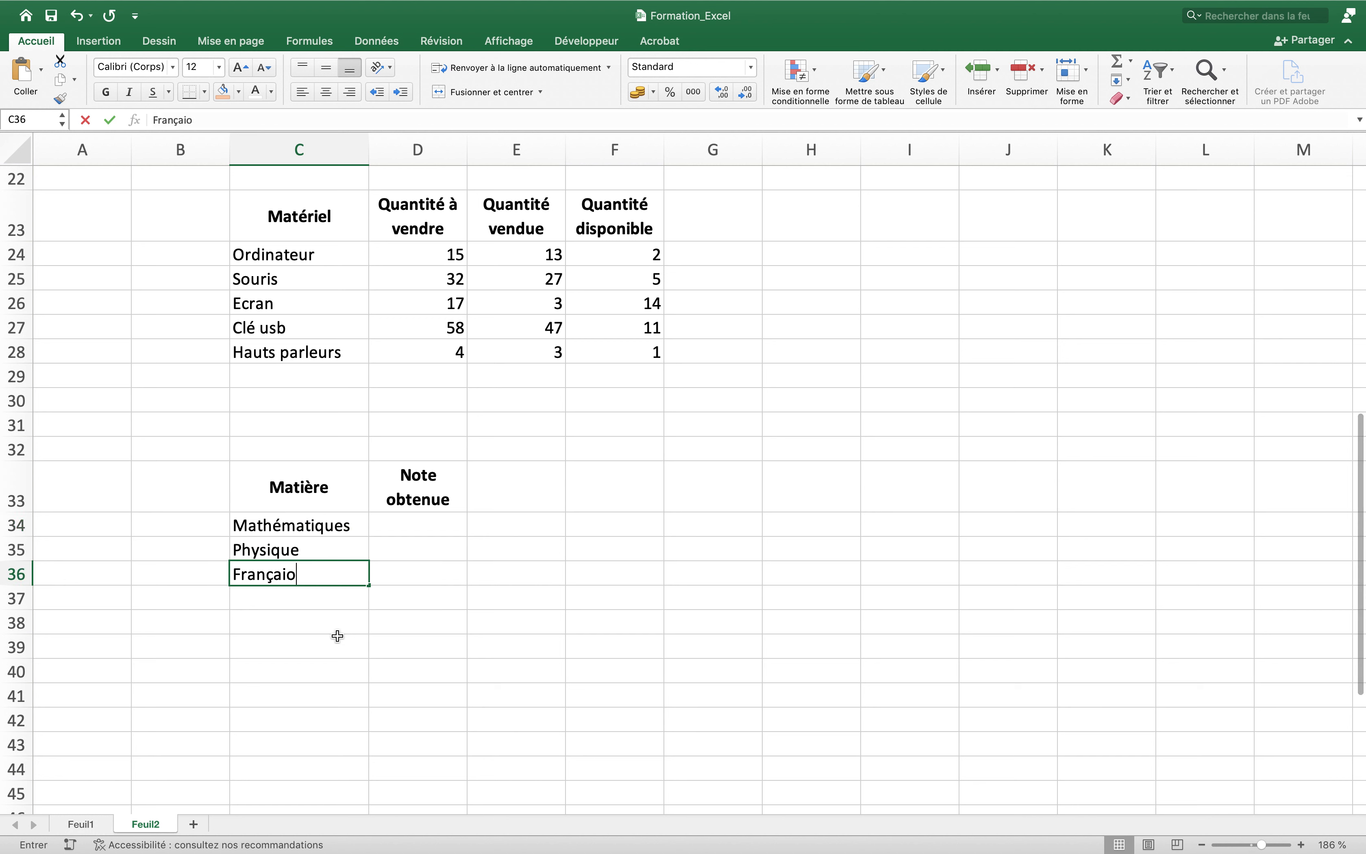
{"action": "key", "text": "BackSpace"}
{"action": "type", "text": "s"}
{"action": "key", "text": "Return"}
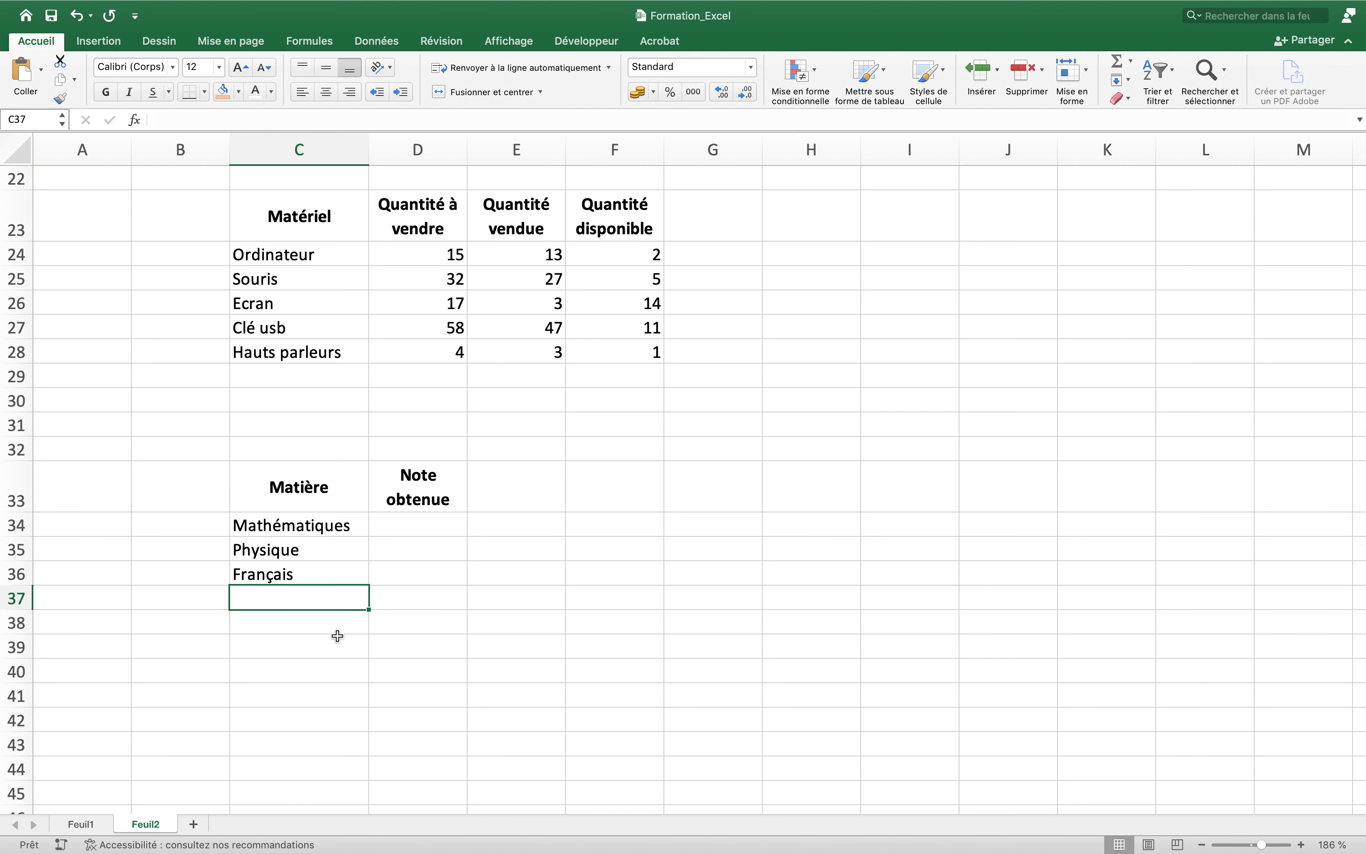
{"action": "type", "text": "Anglais"}
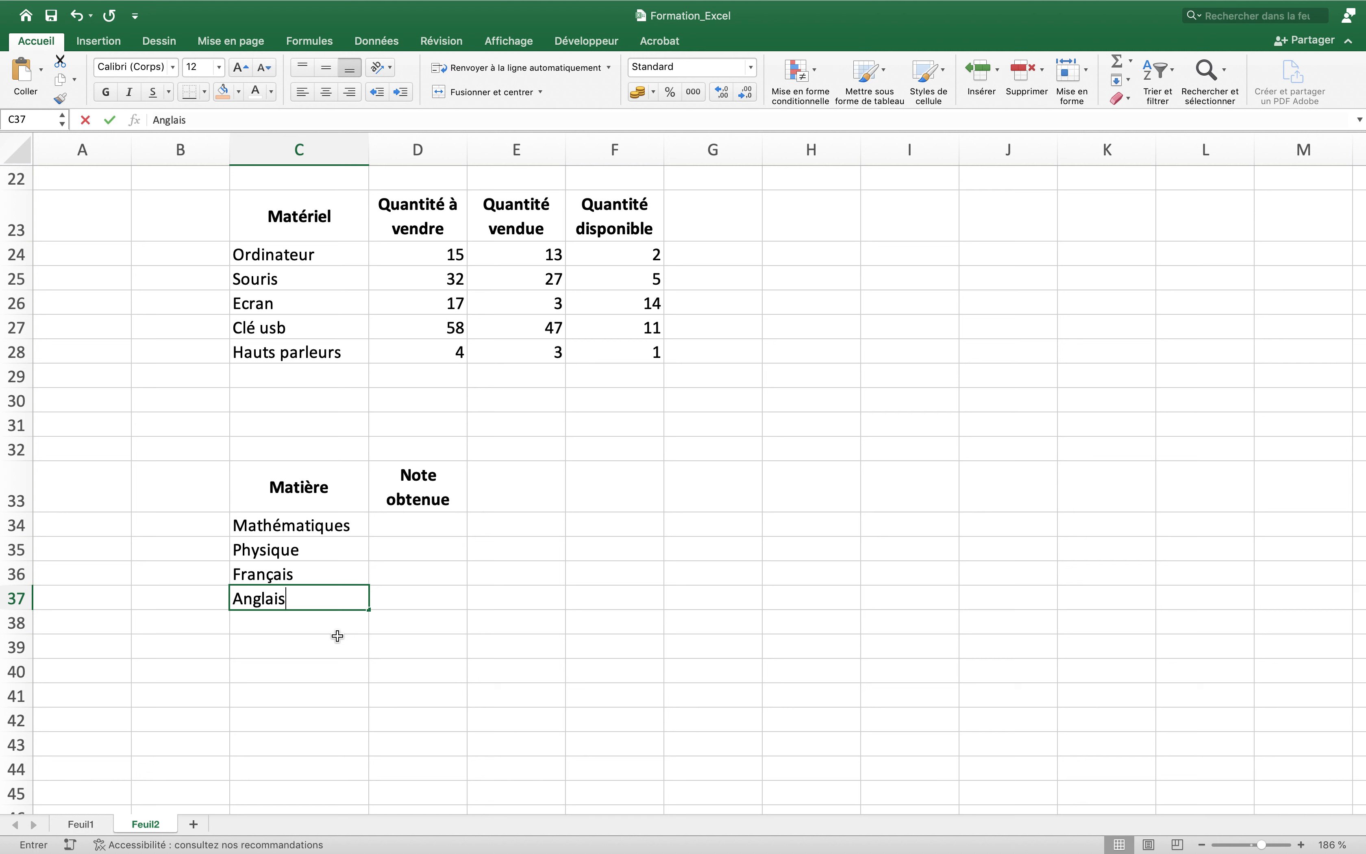
{"action": "key", "text": "Return"}
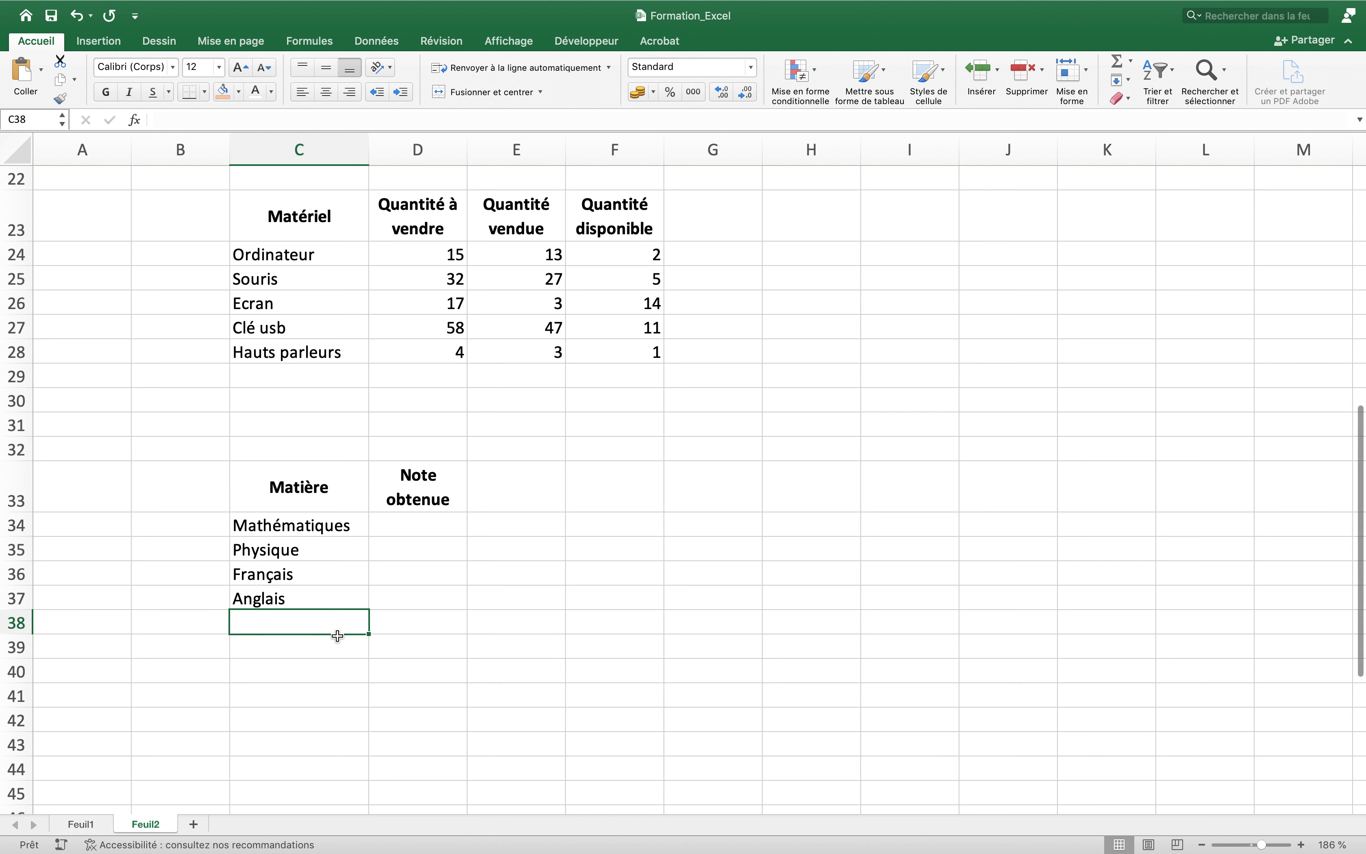
{"action": "type", "text": "SVT"}
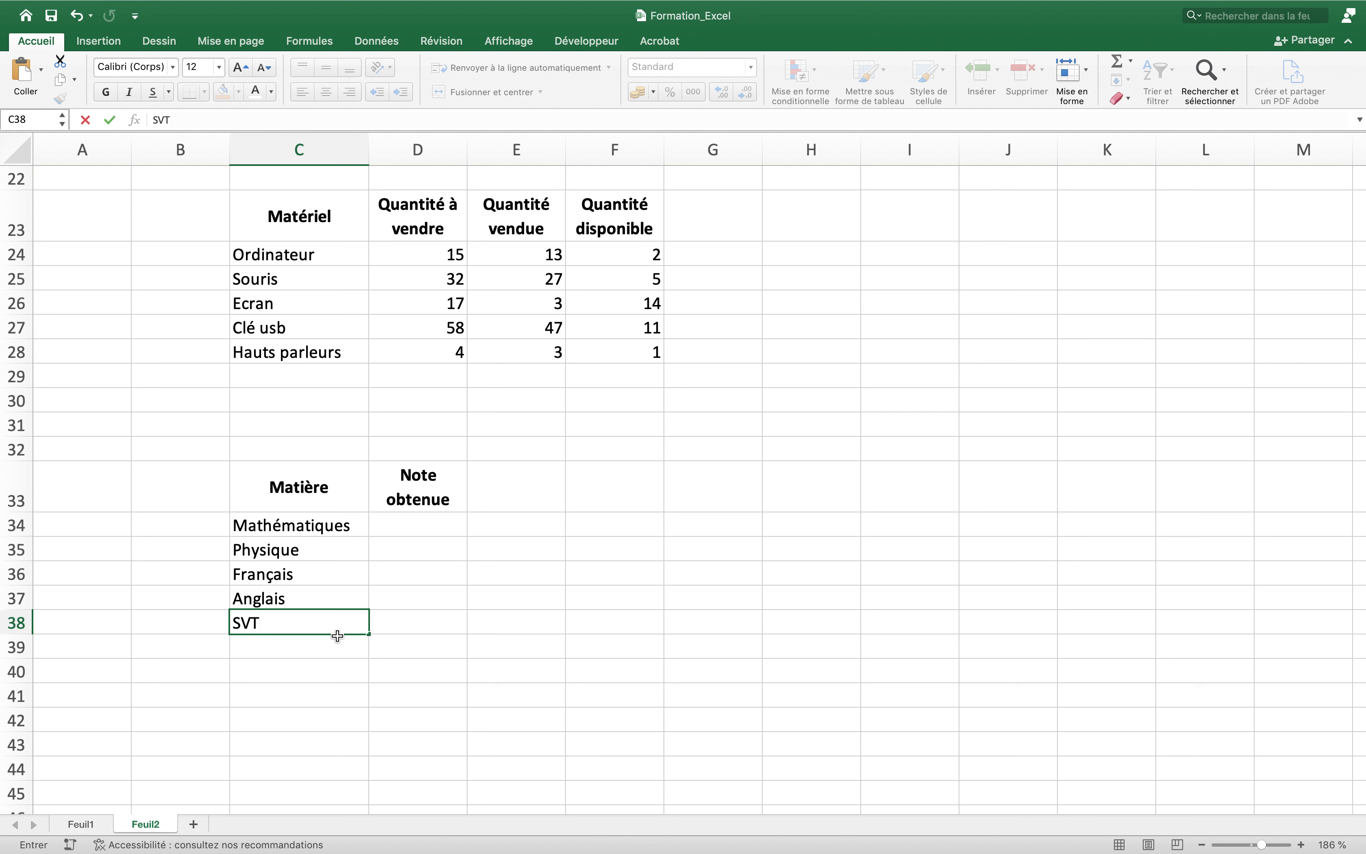
{"action": "key", "text": "Return"}
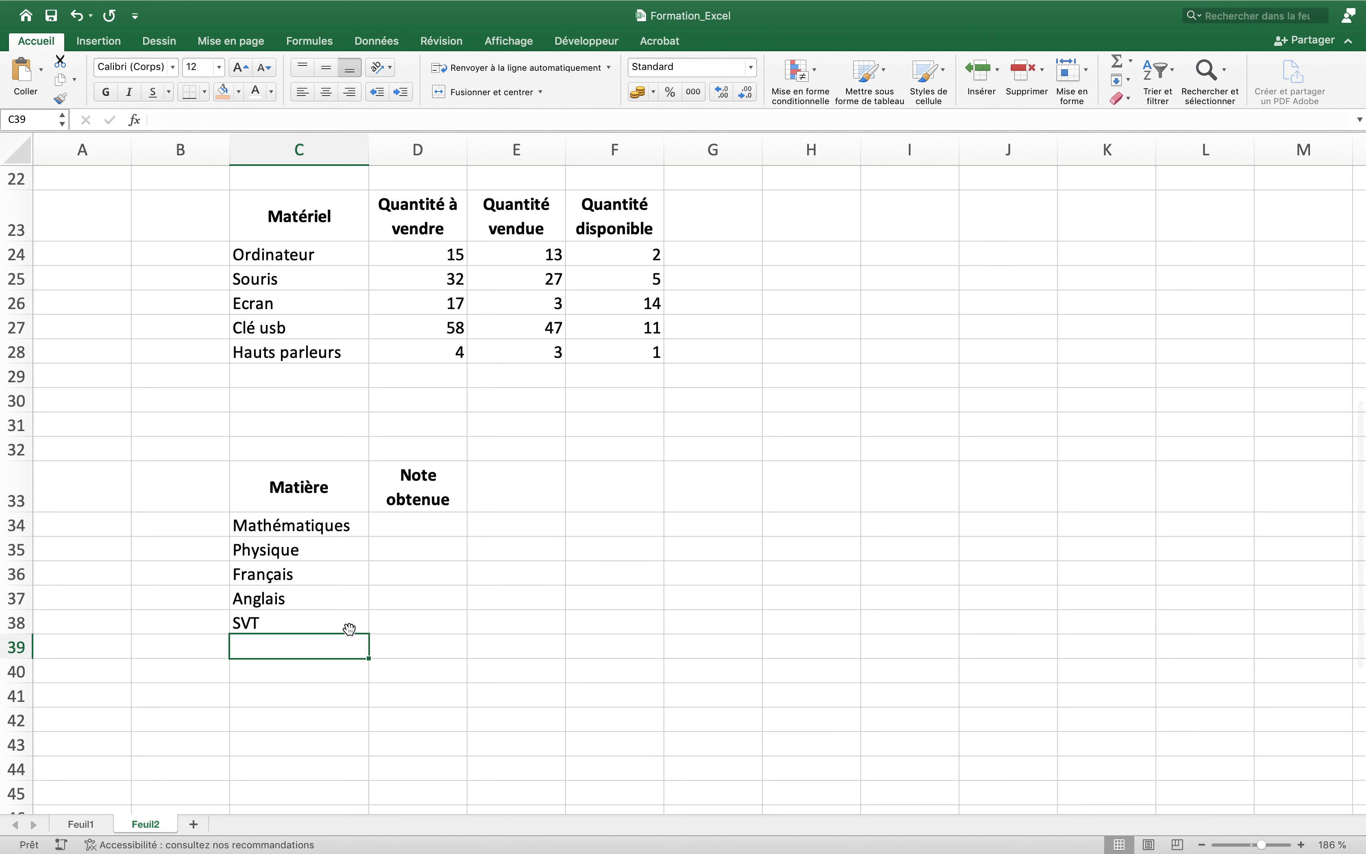
Enter the grades 17, 9, 15, 19 and 15 under "Note obtenue" in D34:D38.
{"action": "left_click", "coordinate": [407, 531]}
{"action": "type", "text": "17"}
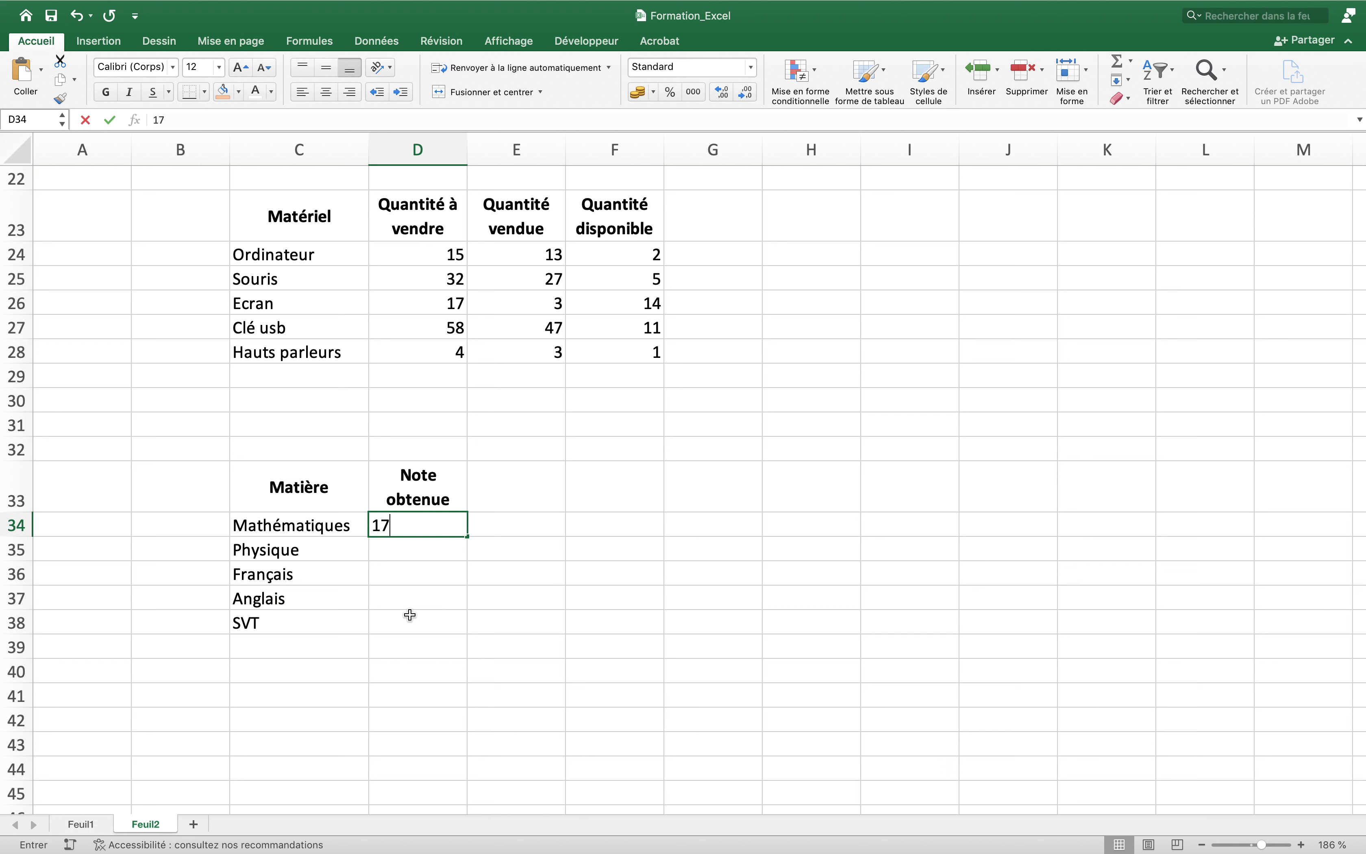
{"action": "key", "text": "Return"}
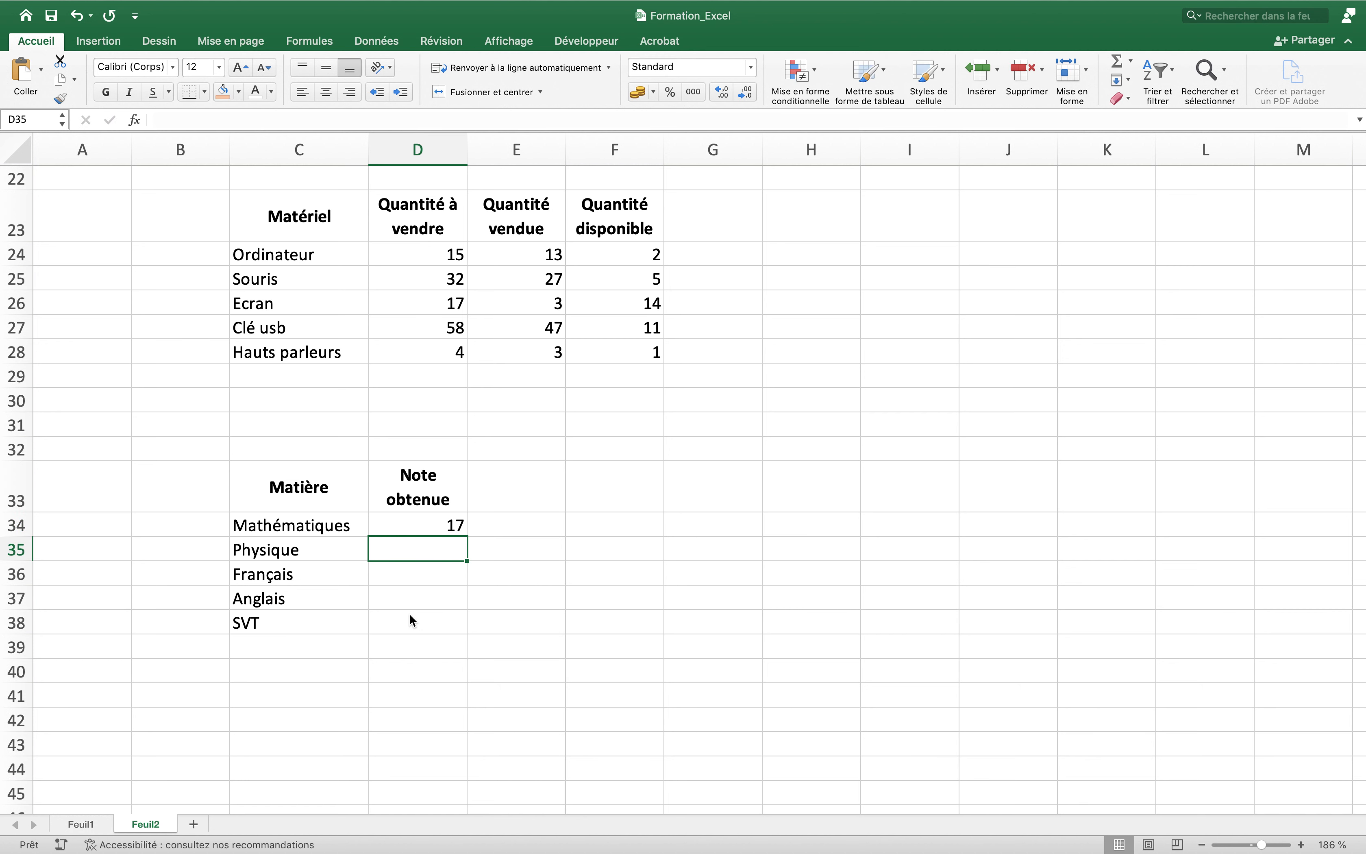
{"action": "type", "text": "9"}
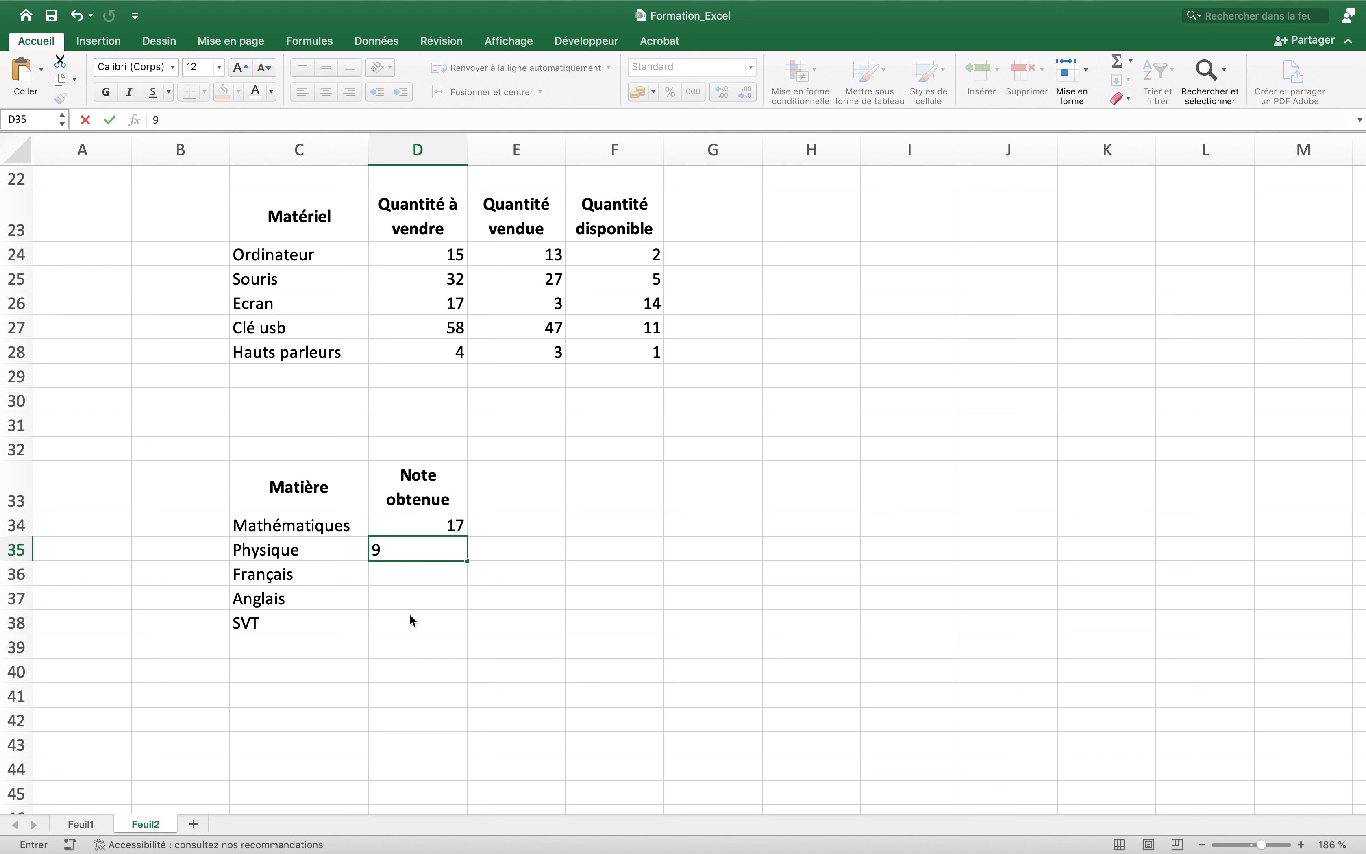
{"action": "key", "text": "Return"}
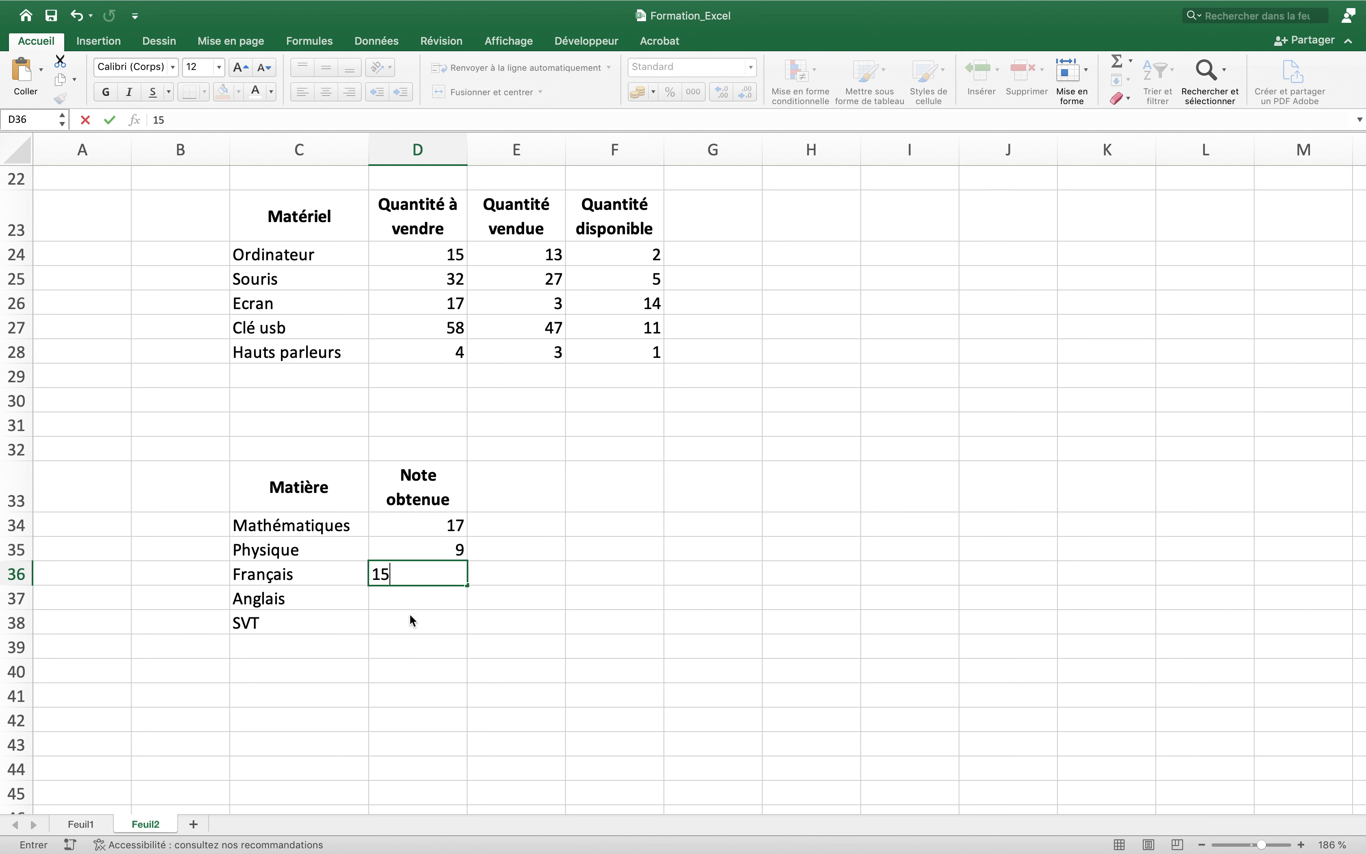
{"action": "key", "text": "Return"}
{"action": "type", "text": "19"}
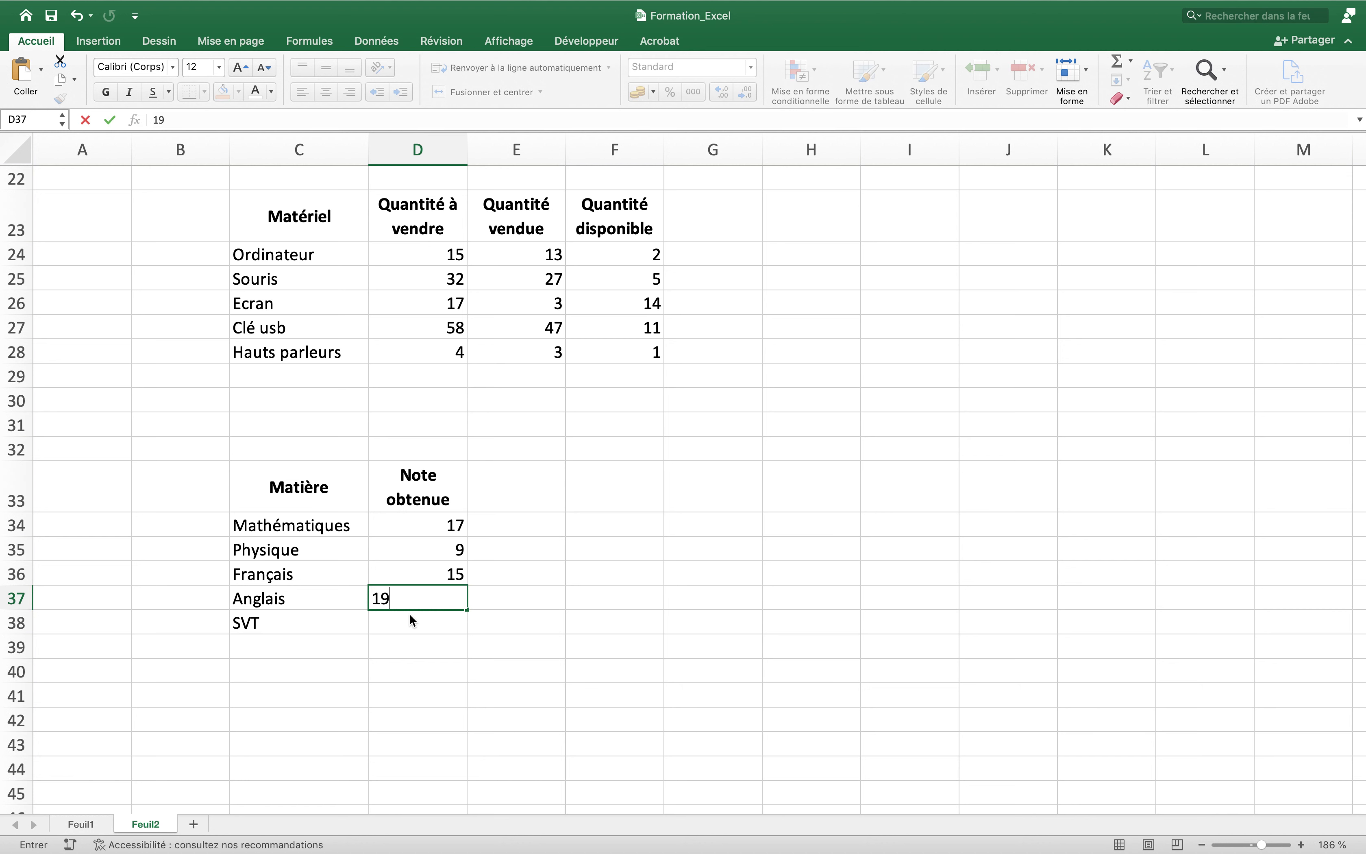
{"action": "key", "text": "Return"}
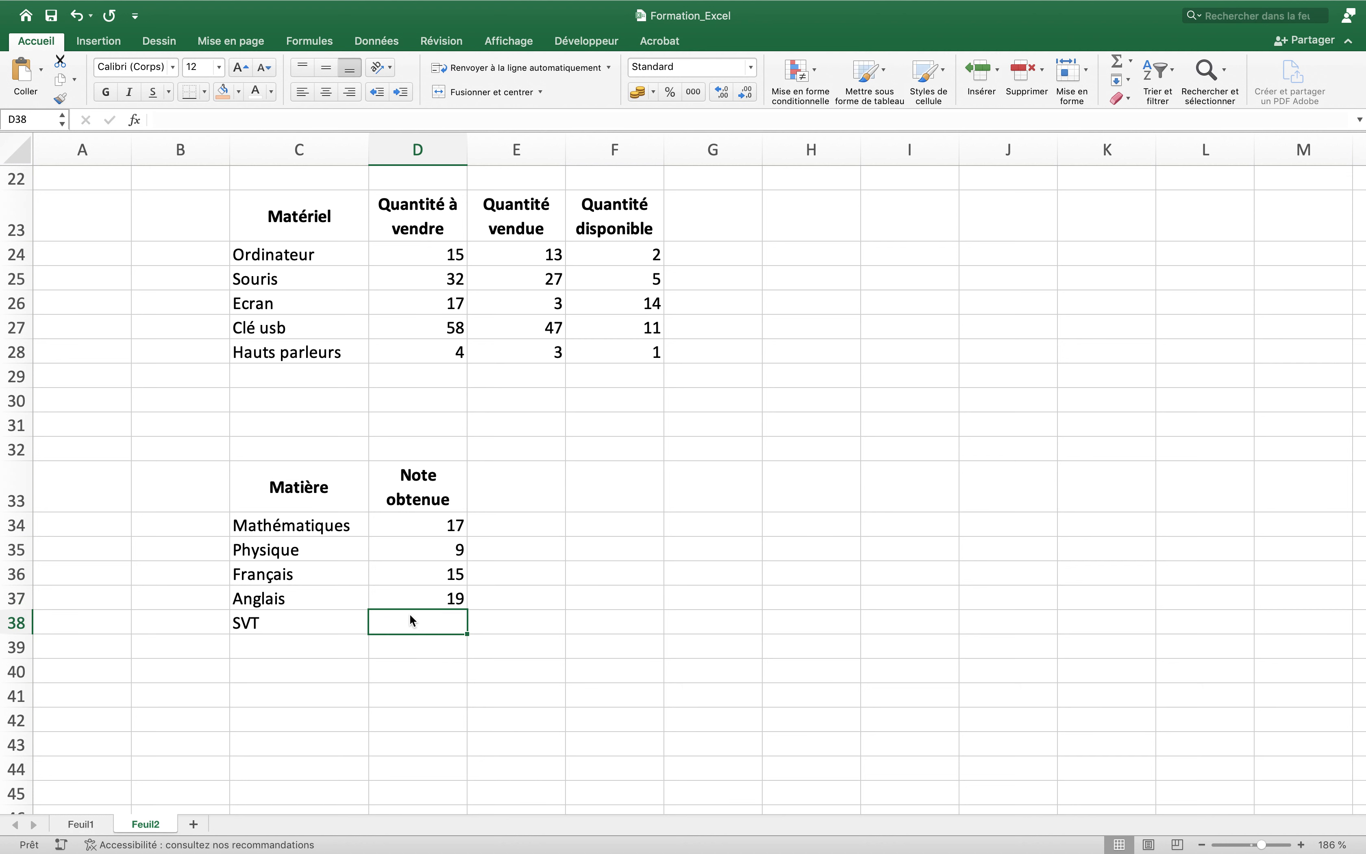
{"action": "type", "text": "15"}
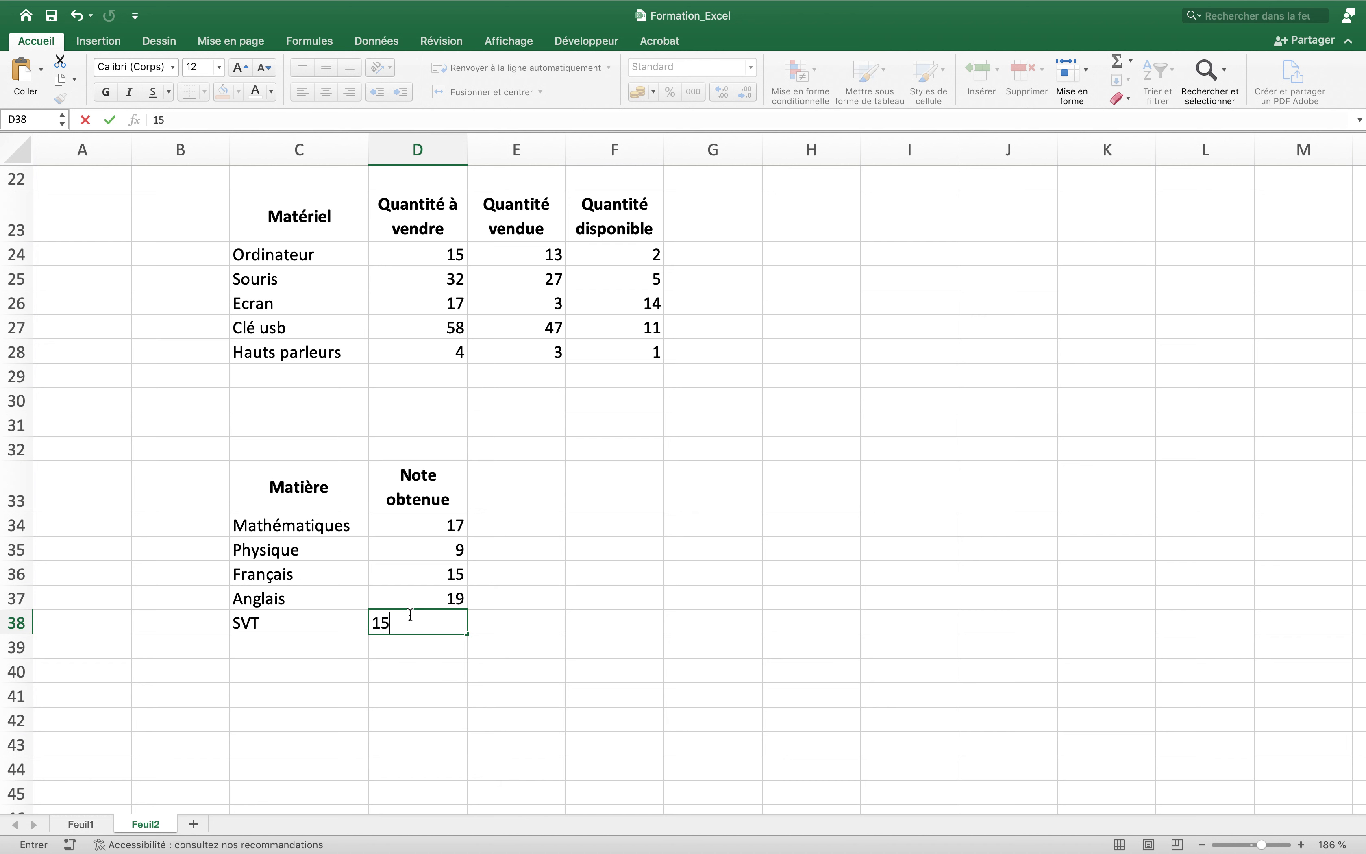
{"action": "key", "text": "Return"}
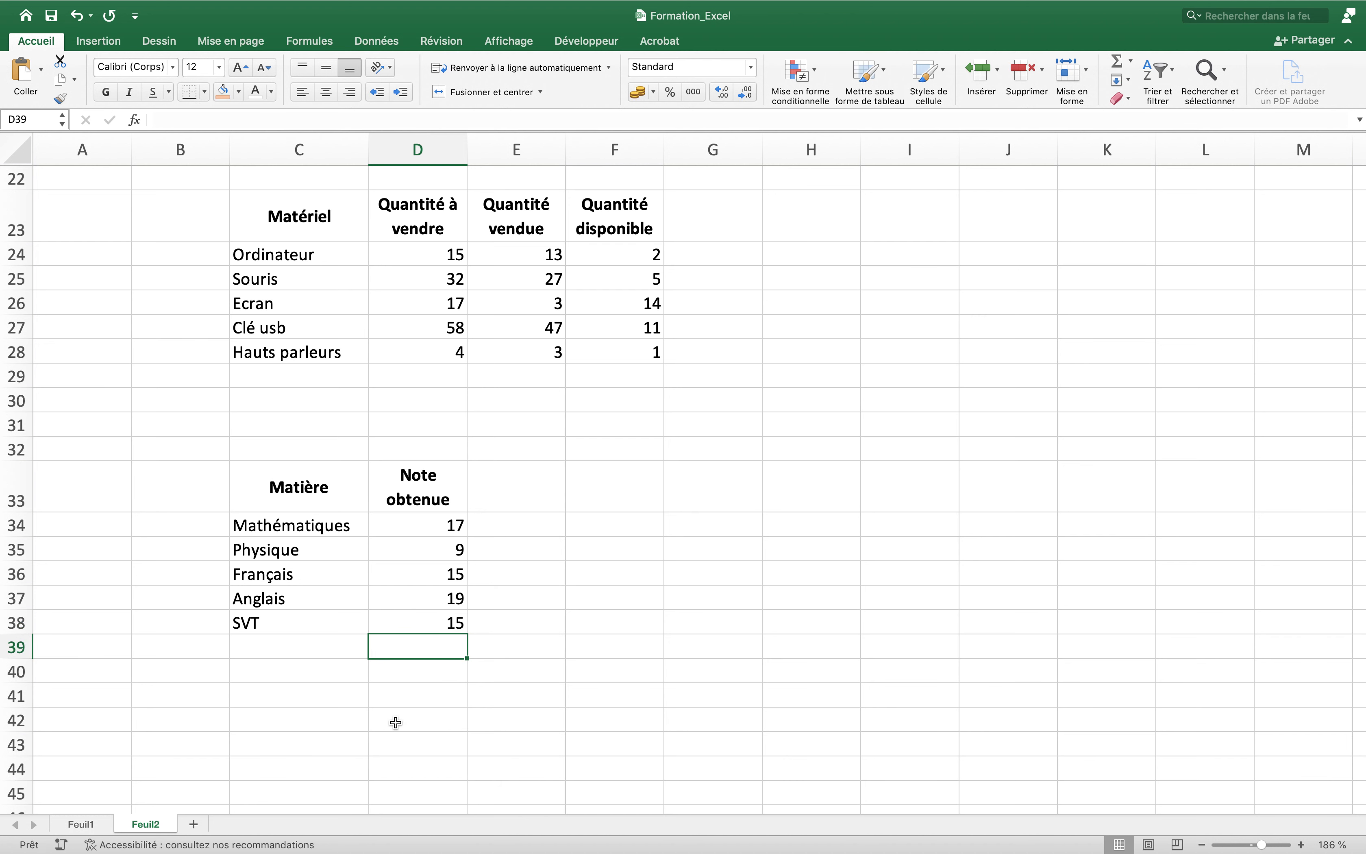
Add the label "Moyenne" in C42 below the grades table.
{"action": "scroll", "coordinate": [313, 643], "scroll_direction": "down", "scroll_amount": 3}
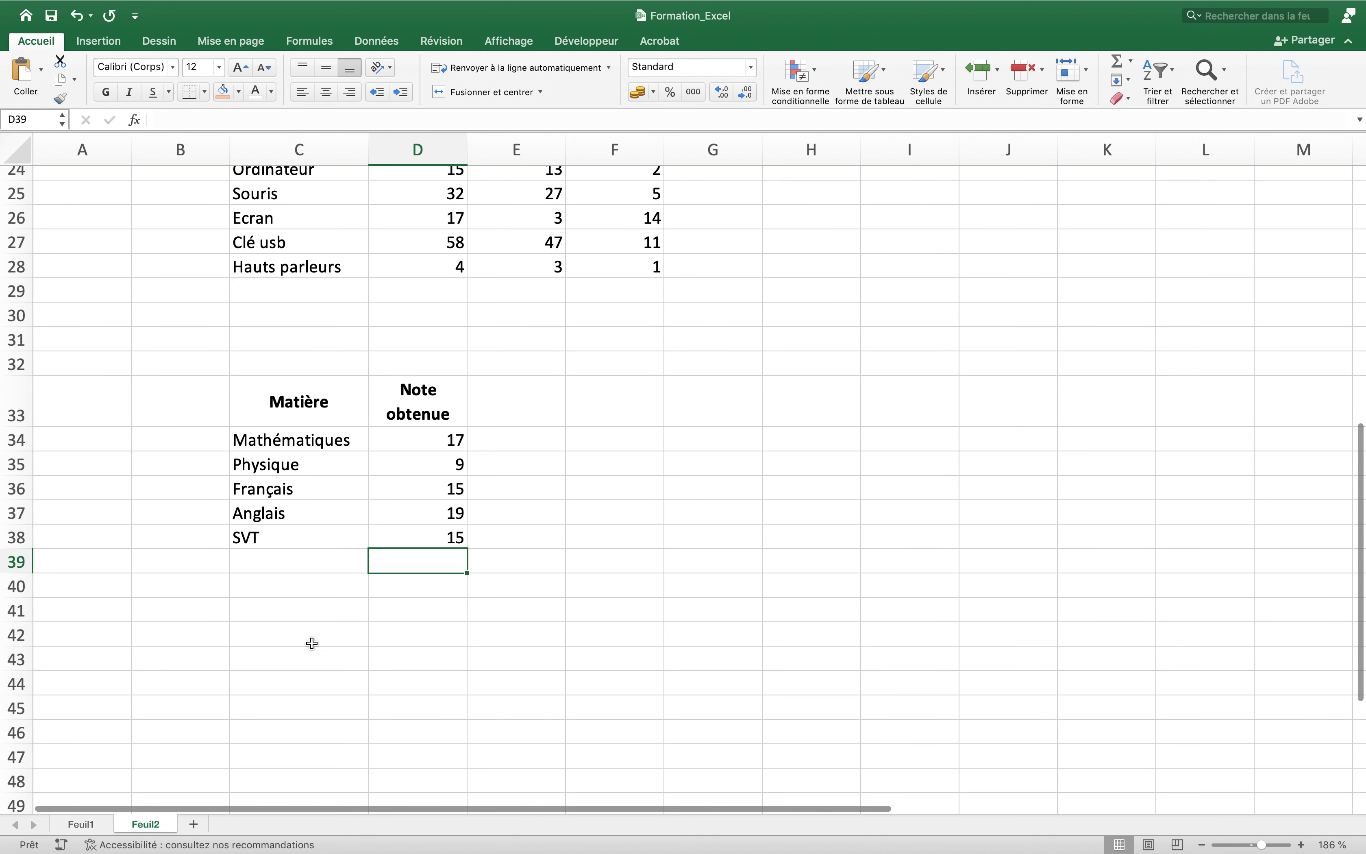
{"action": "scroll", "coordinate": [312, 643], "scroll_direction": "down", "scroll_amount": 1}
{"action": "left_click", "coordinate": [301, 611]}
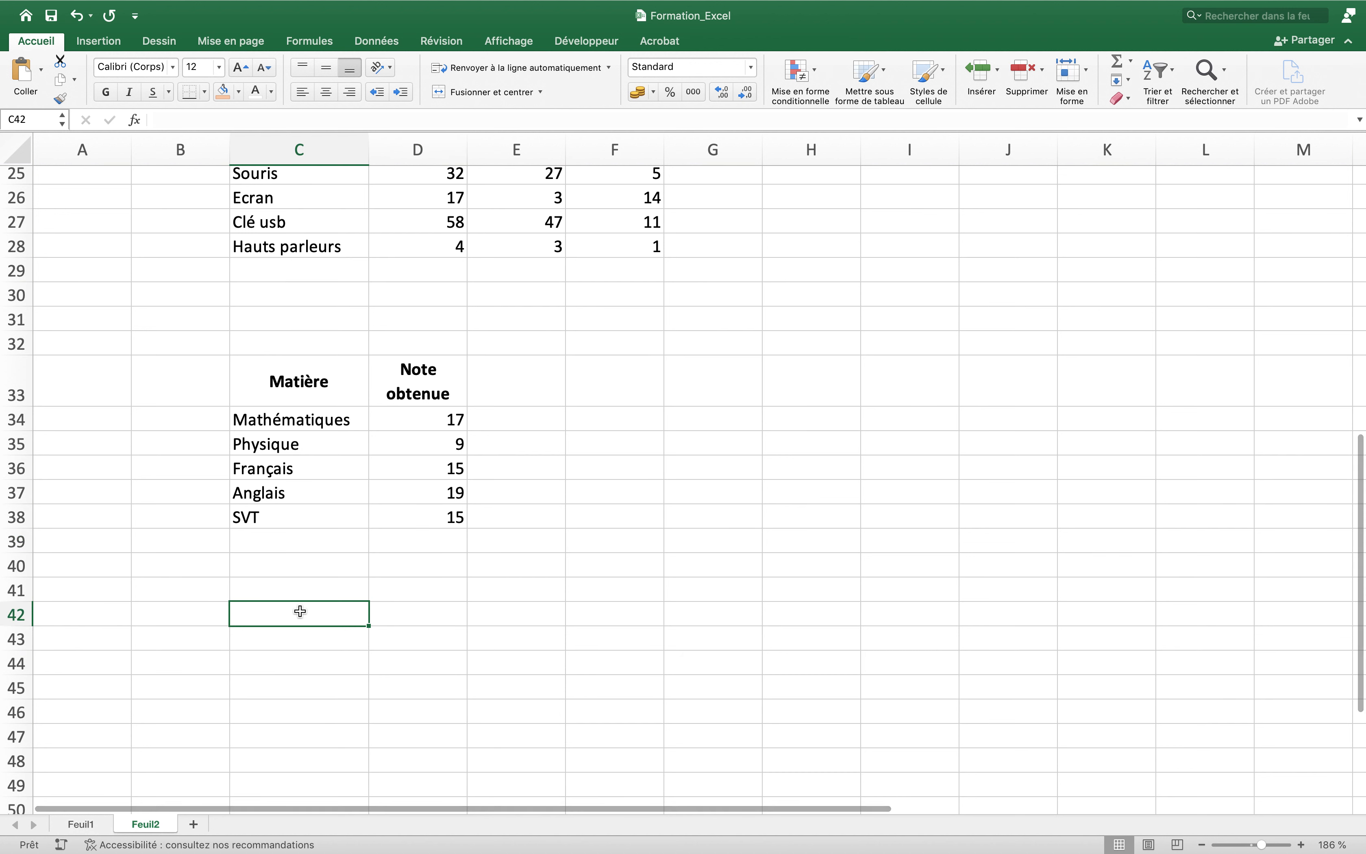
{"action": "type", "text": "Moyenne"}
{"action": "key", "text": "Return"}
Calculate the average grade in D42 with the formula =(D34+D35+D36+D37+D38)/5.
{"action": "key", "text": "Up"}
{"action": "key", "text": "Right"}
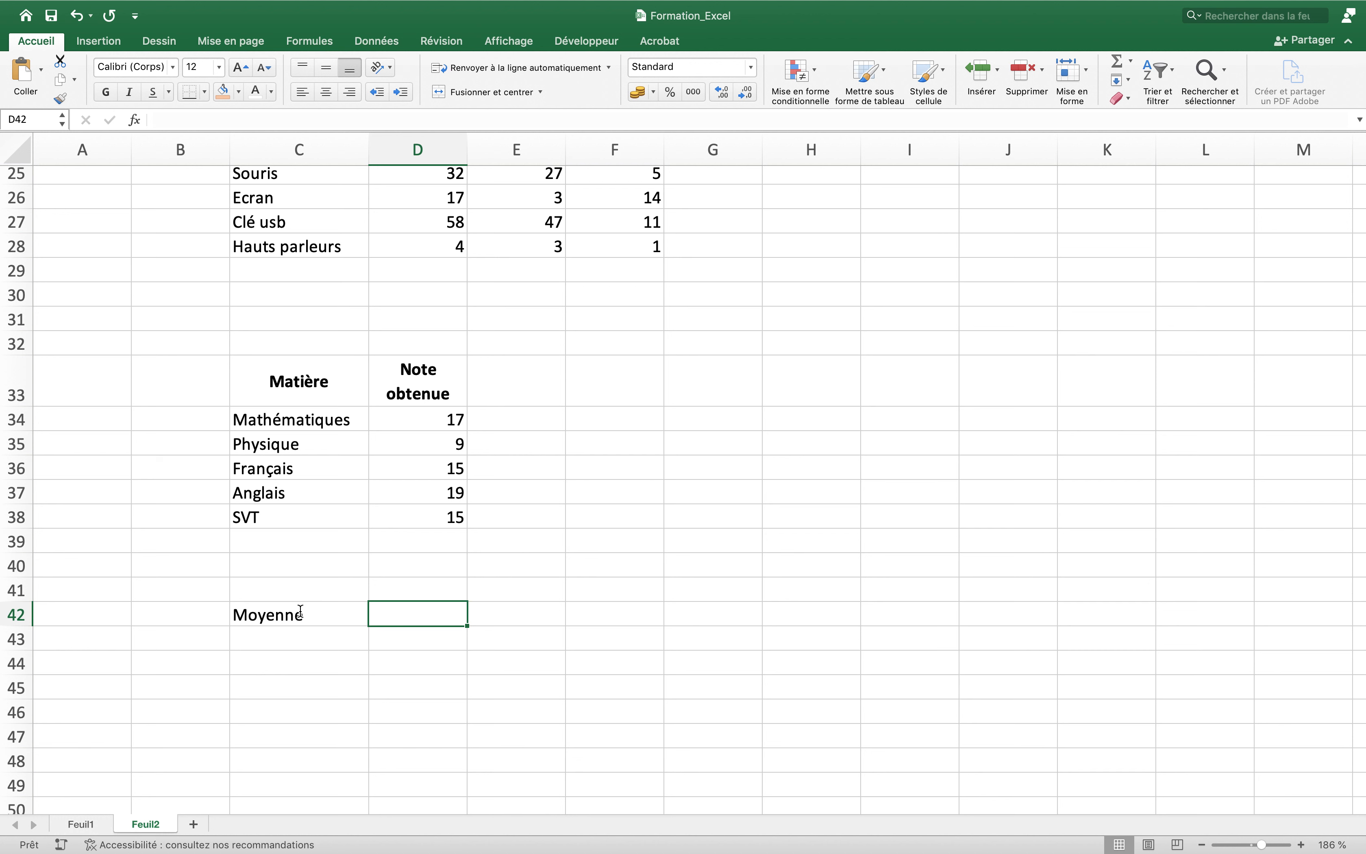
{"action": "type", "text": "="}
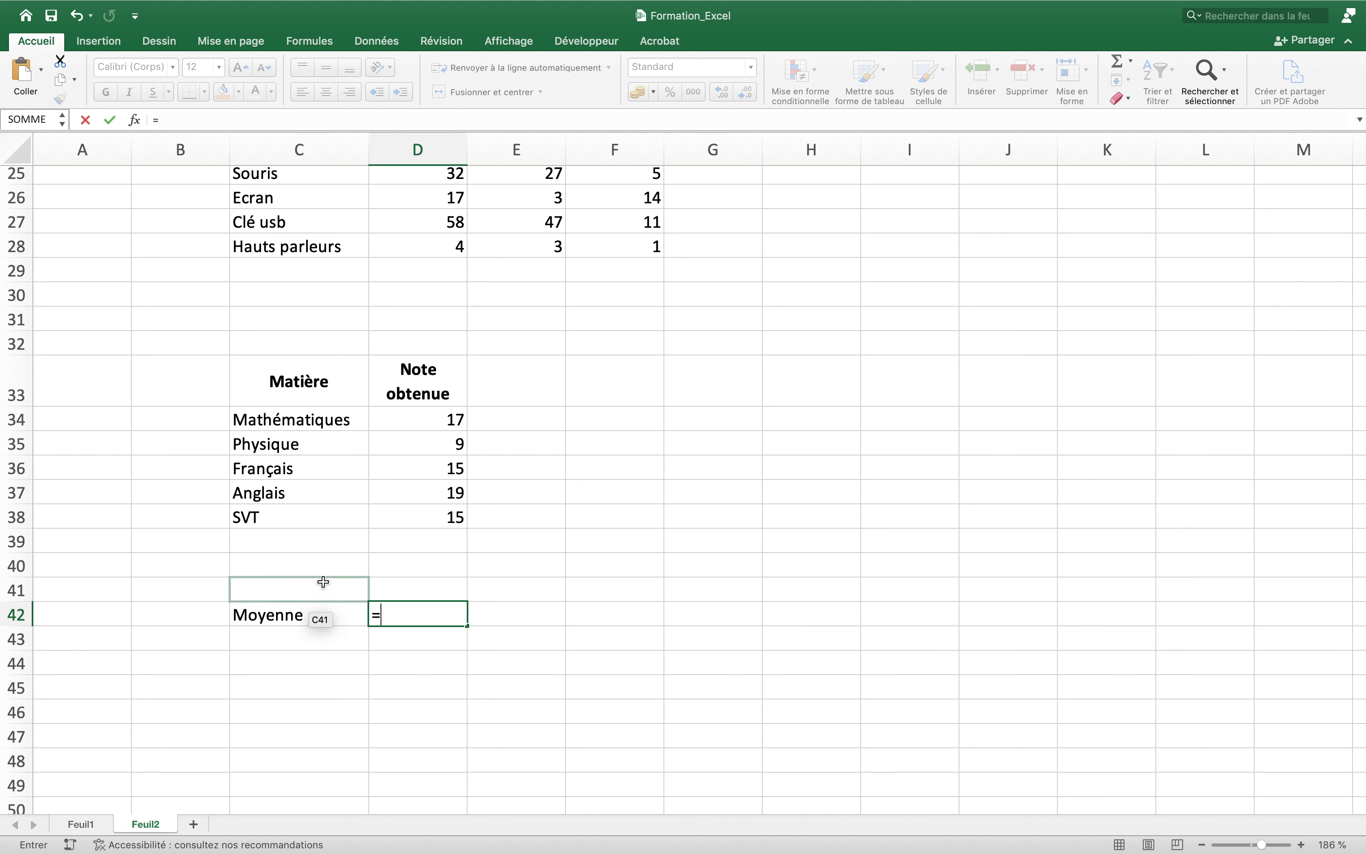
{"action": "type", "text": "("}
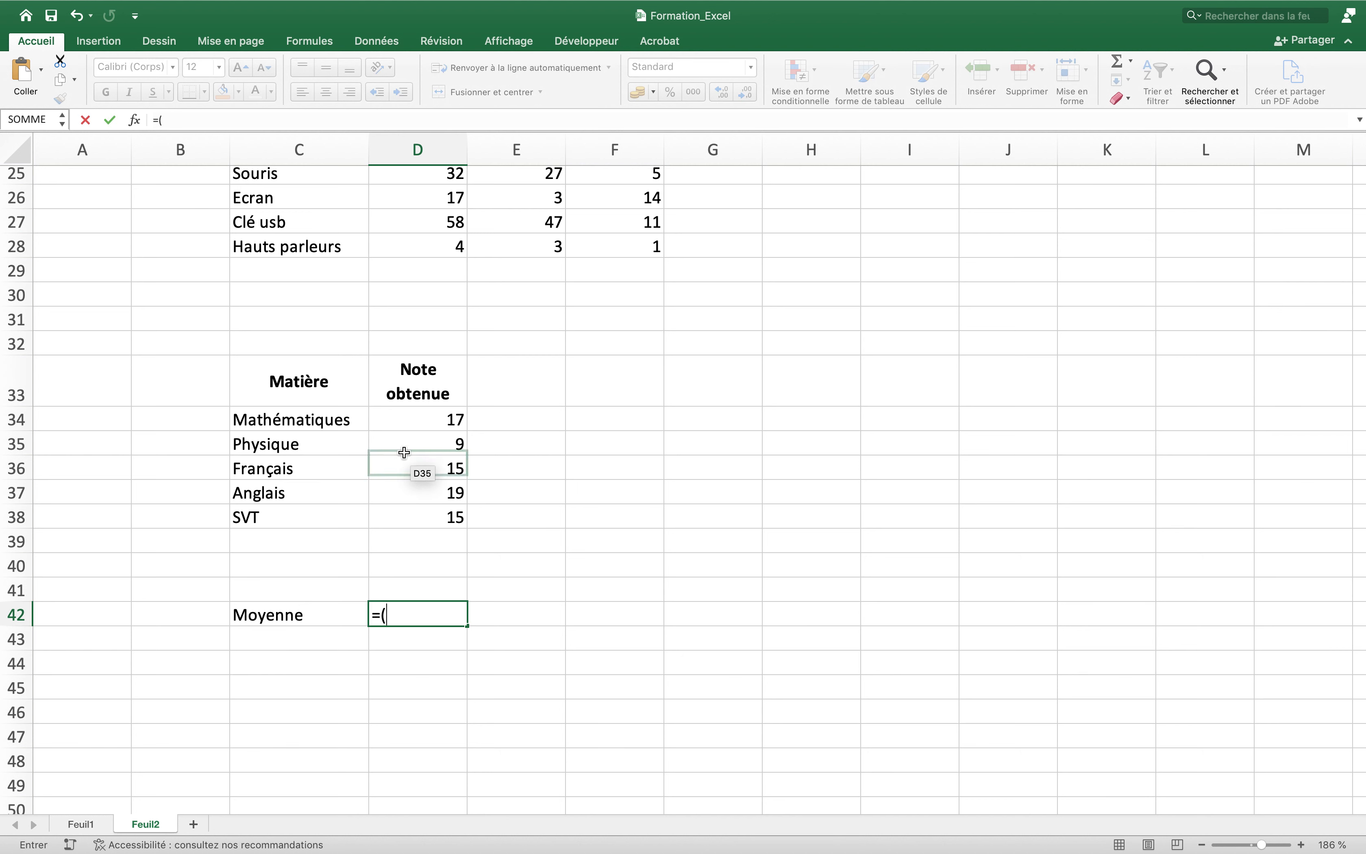
{"action": "left_click", "coordinate": [401, 424]}
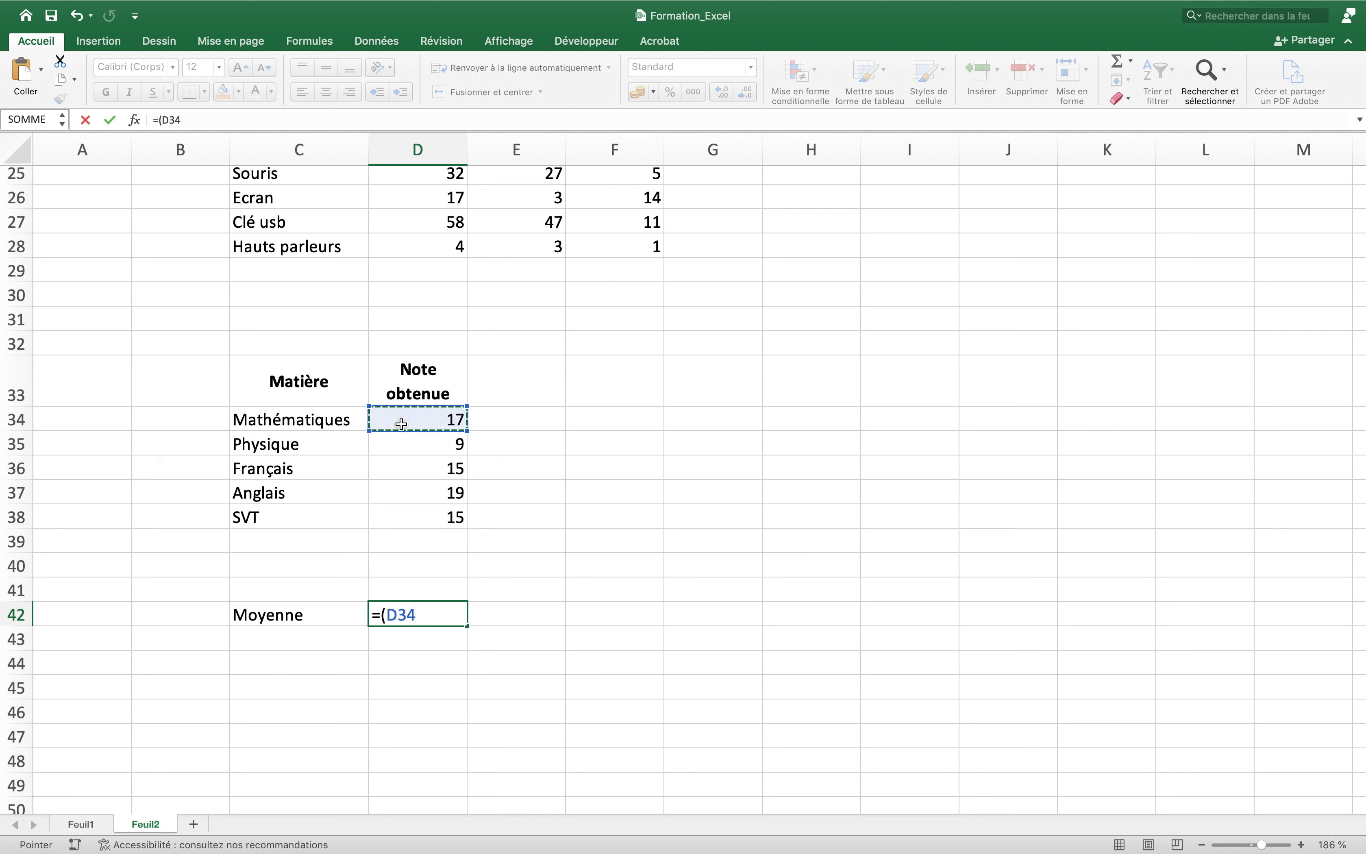
{"action": "type", "text": "+"}
{"action": "left_click", "coordinate": [403, 442]}
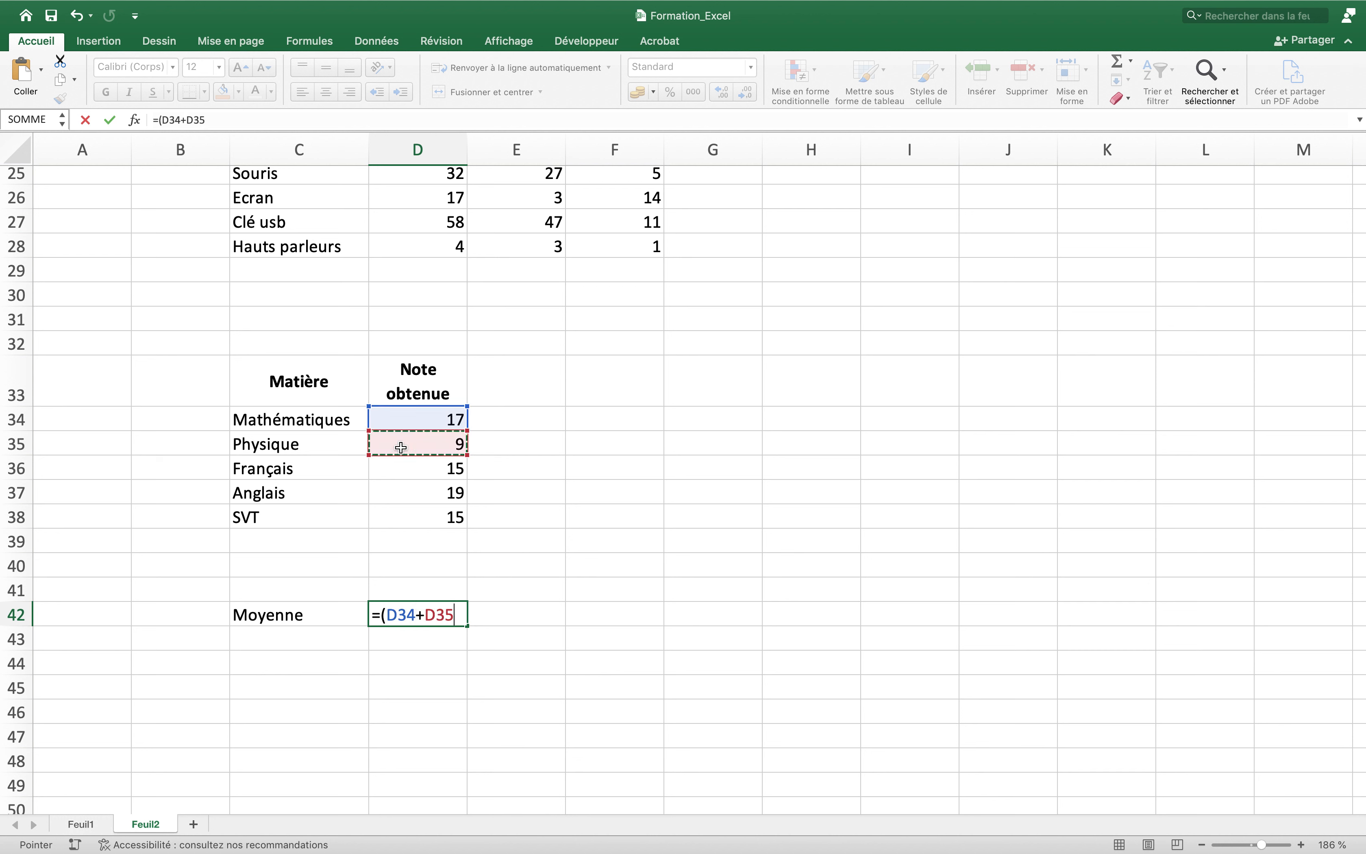
{"action": "type", "text": "+"}
{"action": "left_click", "coordinate": [401, 474]}
{"action": "type", "text": "+"}
{"action": "left_click", "coordinate": [406, 494]}
{"action": "type", "text": "+"}
{"action": "left_click", "coordinate": [405, 518]}
{"action": "type", "text": ")"}
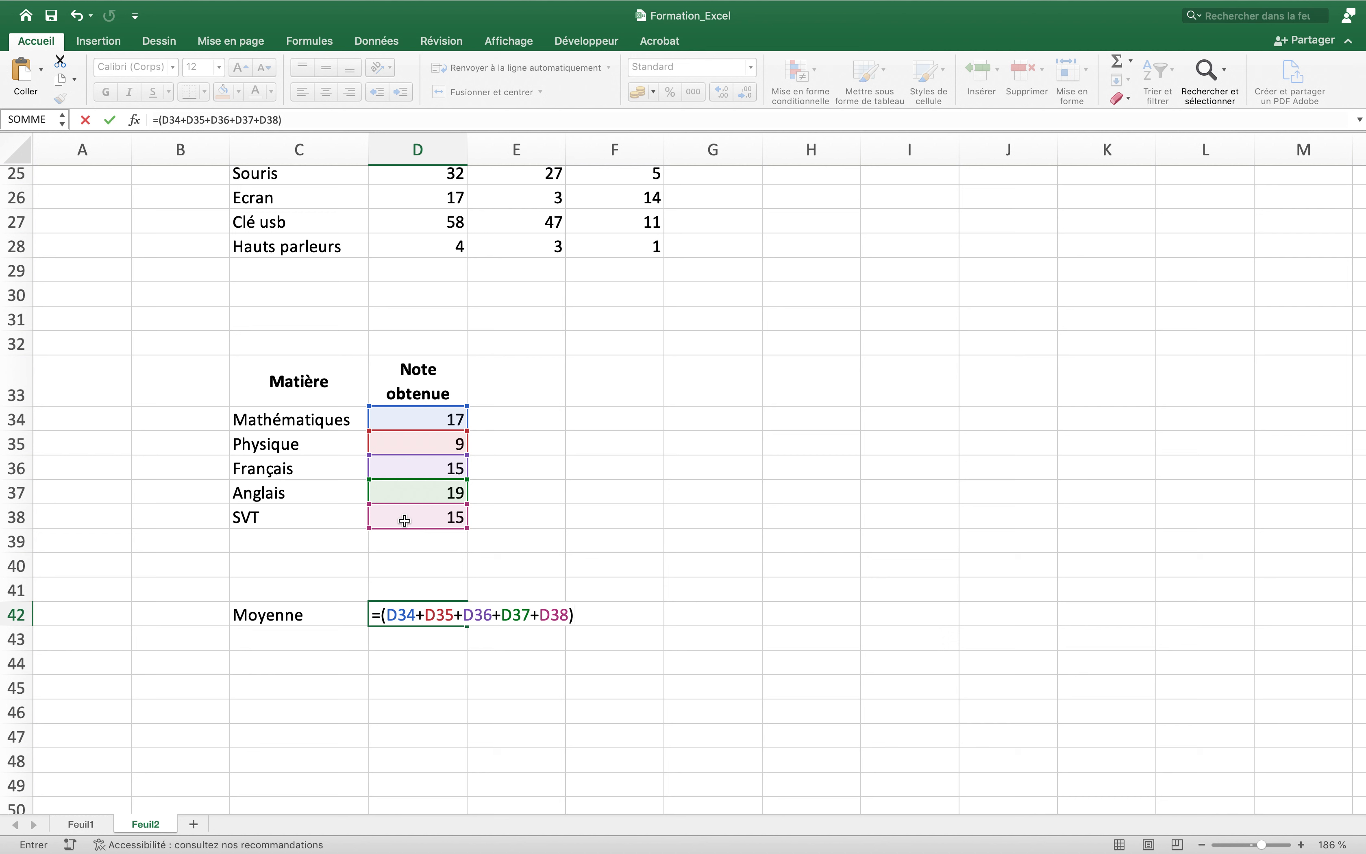
{"action": "type", "text": "/5"}
{"action": "key", "text": "Return"}
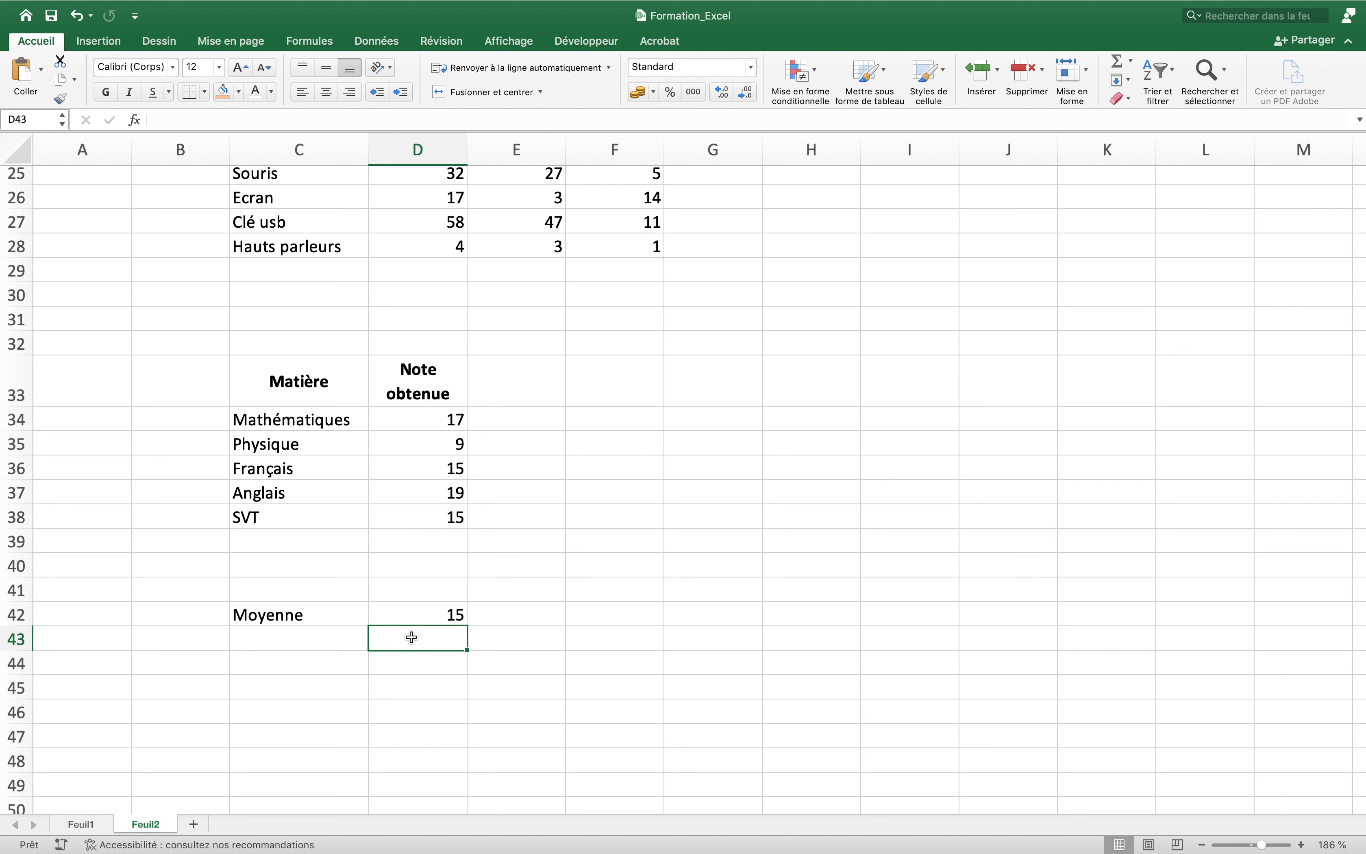
Change the SVT grade in D38 to 14 and the Physique grade in D35 to 12,6.
{"action": "left_click", "coordinate": [408, 521]}
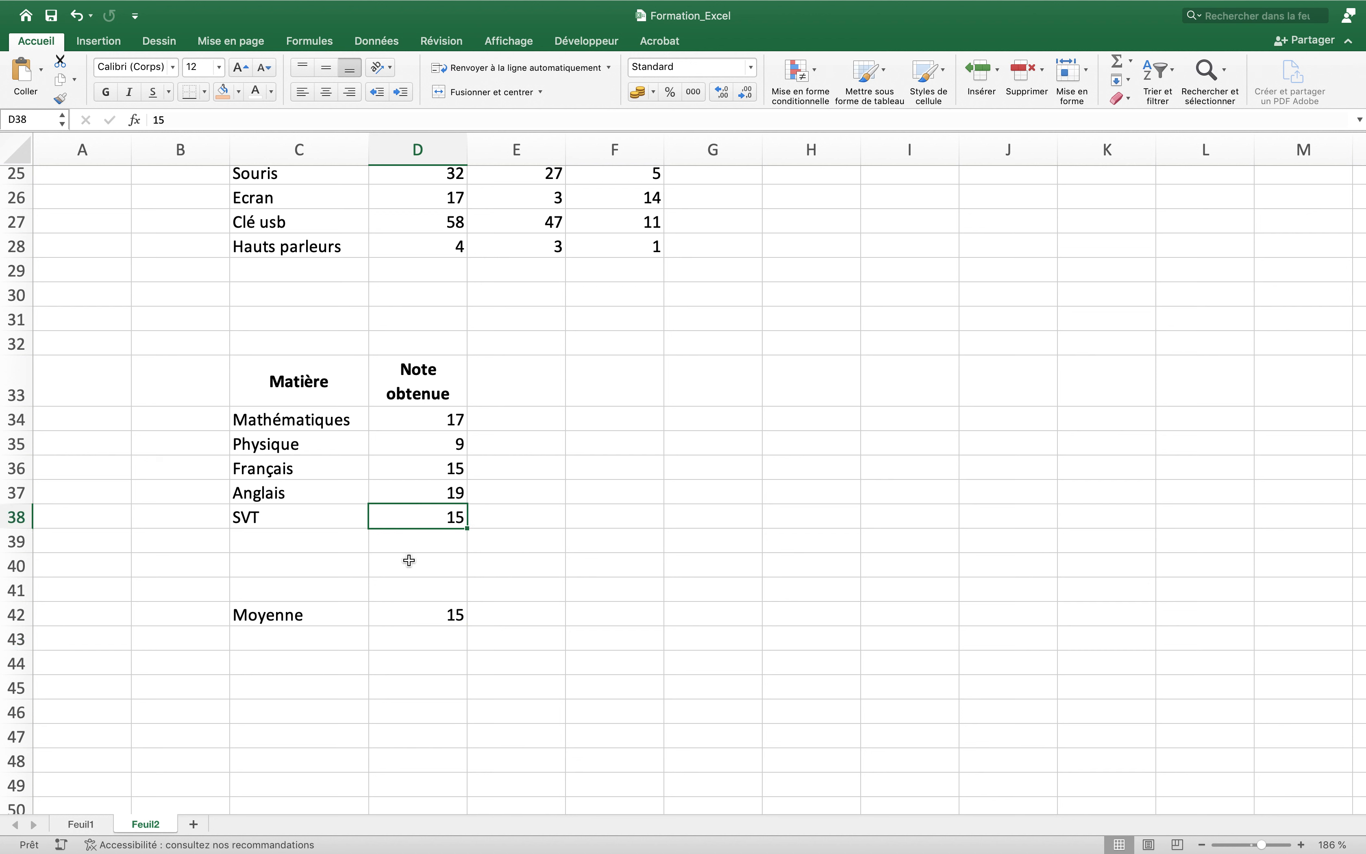
{"action": "type", "text": "14"}
{"action": "key", "text": "Return"}
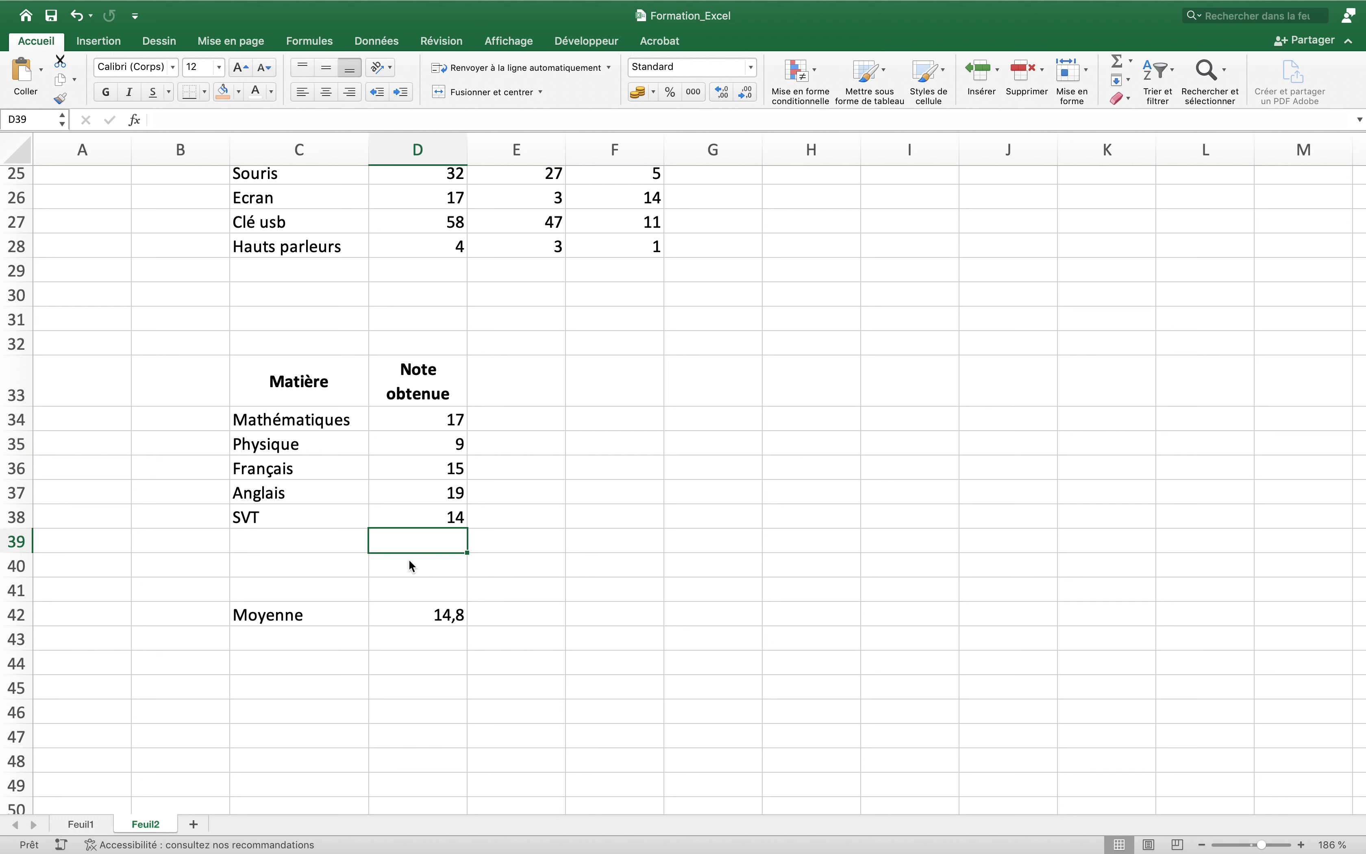
{"action": "left_click", "coordinate": [412, 443]}
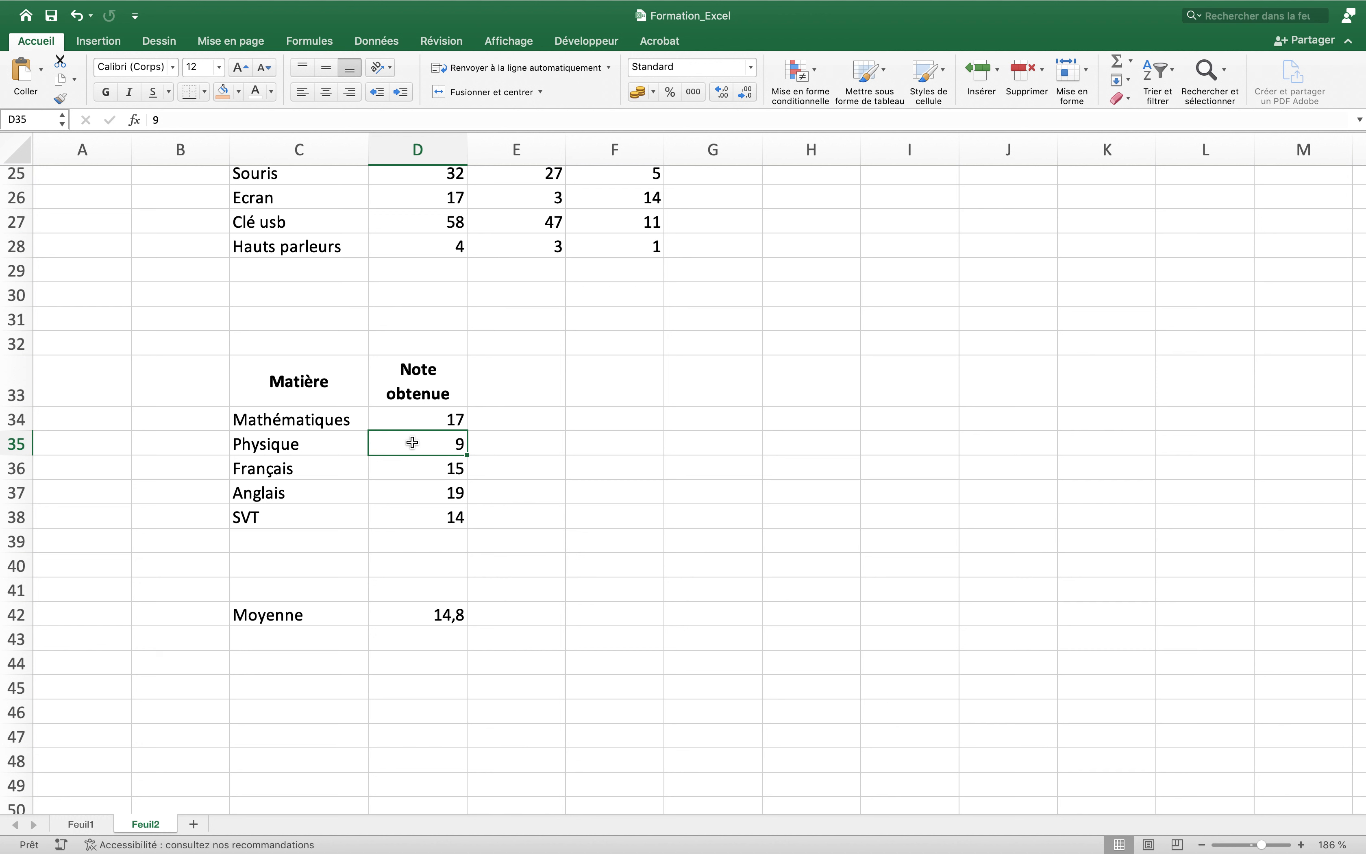
{"action": "type", "text": "12,6"}
{"action": "key", "text": "Return"}
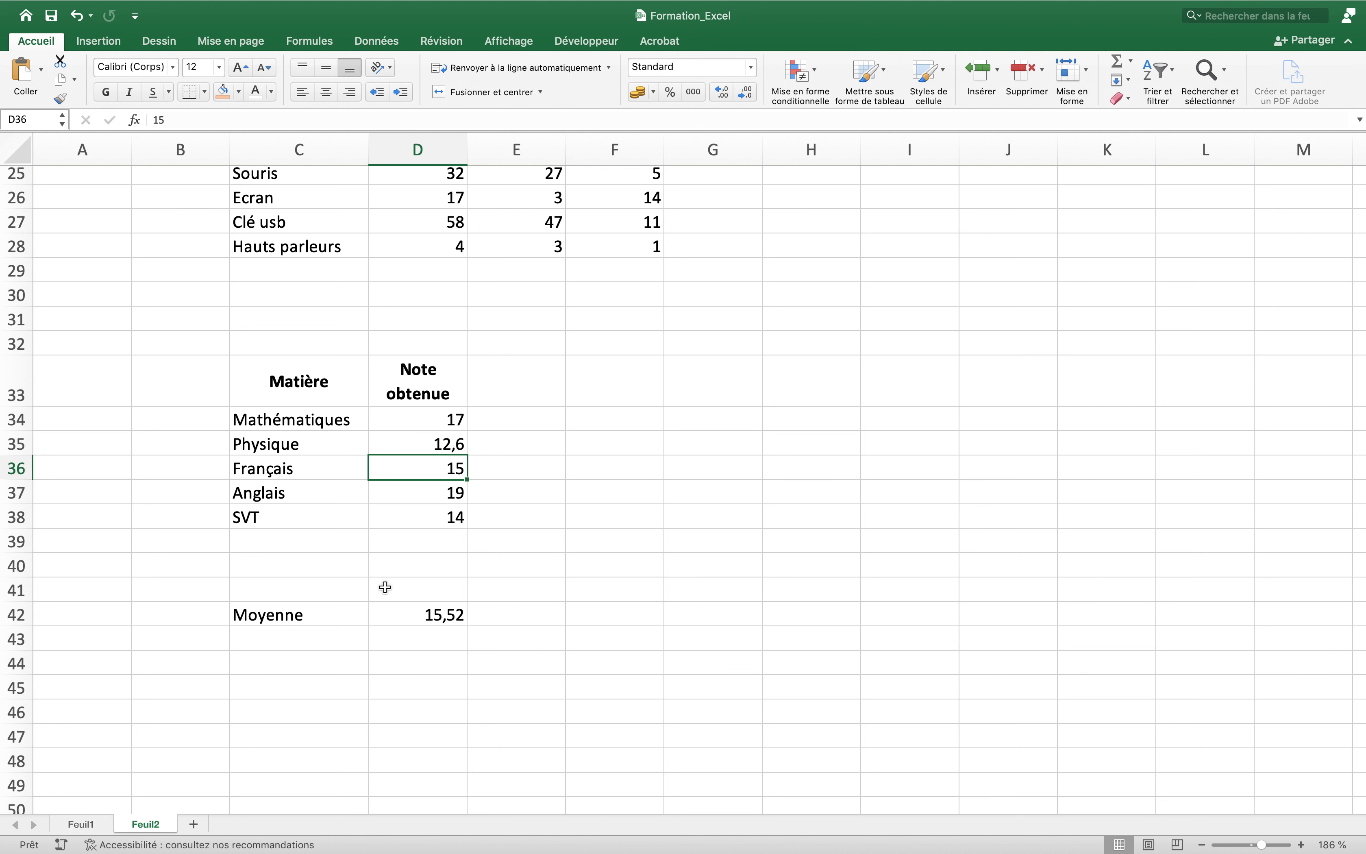